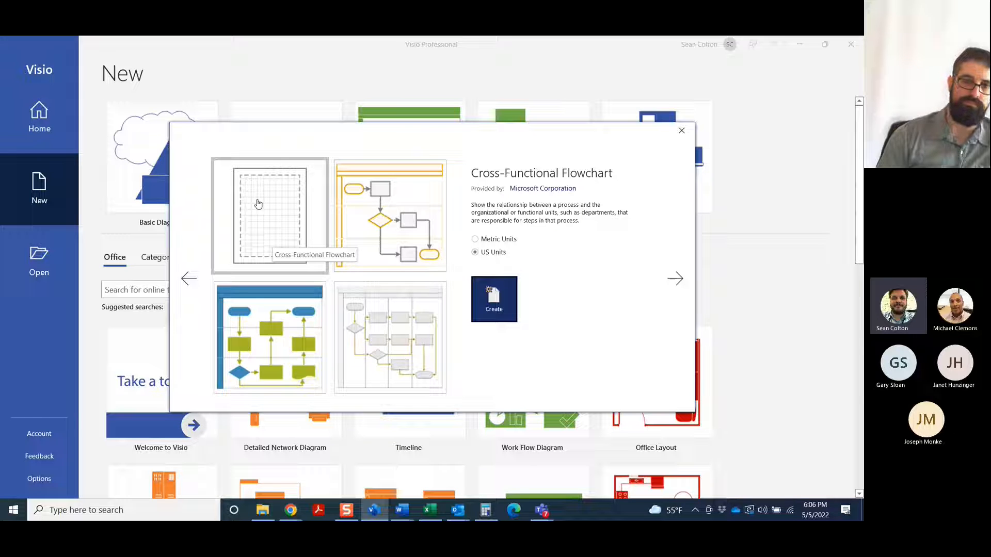
Create a new blank Cross-Functional Flowchart drawing in US Units
left_click(481, 304)
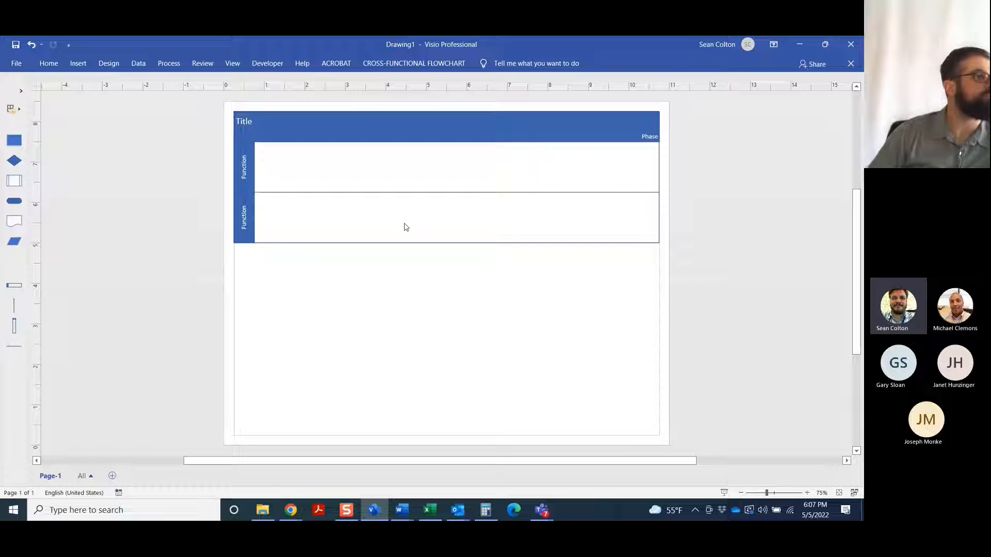
scroll(542, 191, "up", 1)
scroll(542, 191, "down", 1)
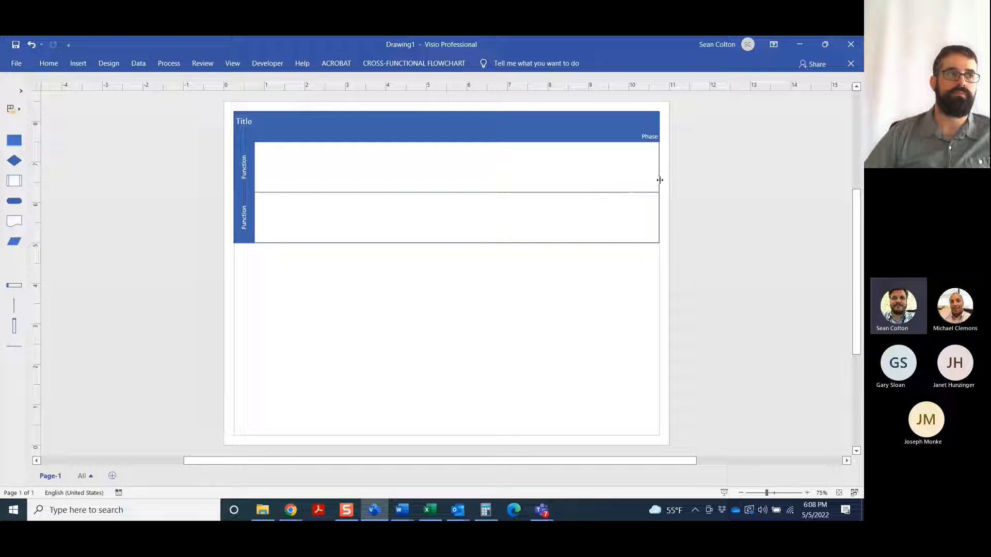
Widen the swimlane flowchart across several pages to a width of about 49.75 inches
left_click_drag(659, 180, 621, 182)
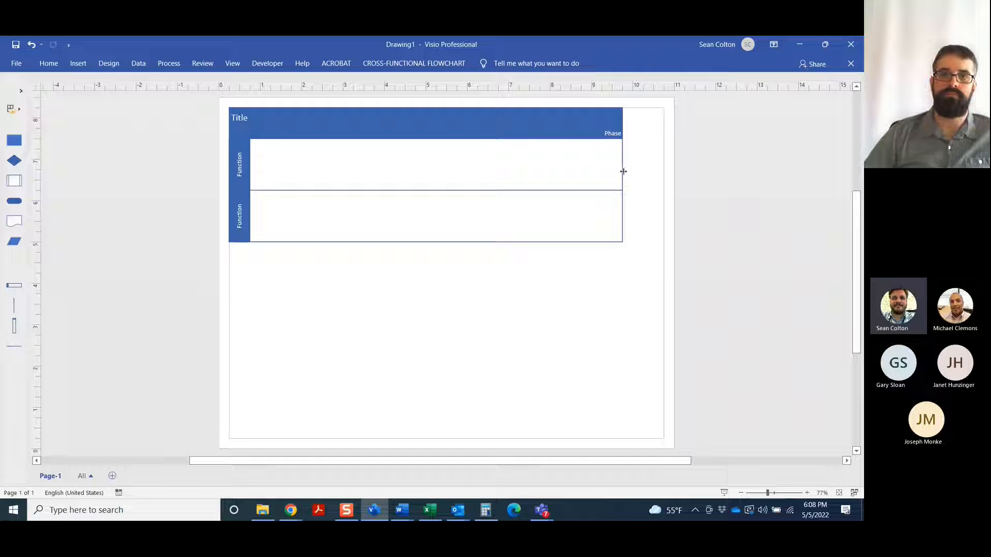
left_click_drag(623, 171, 806, 190)
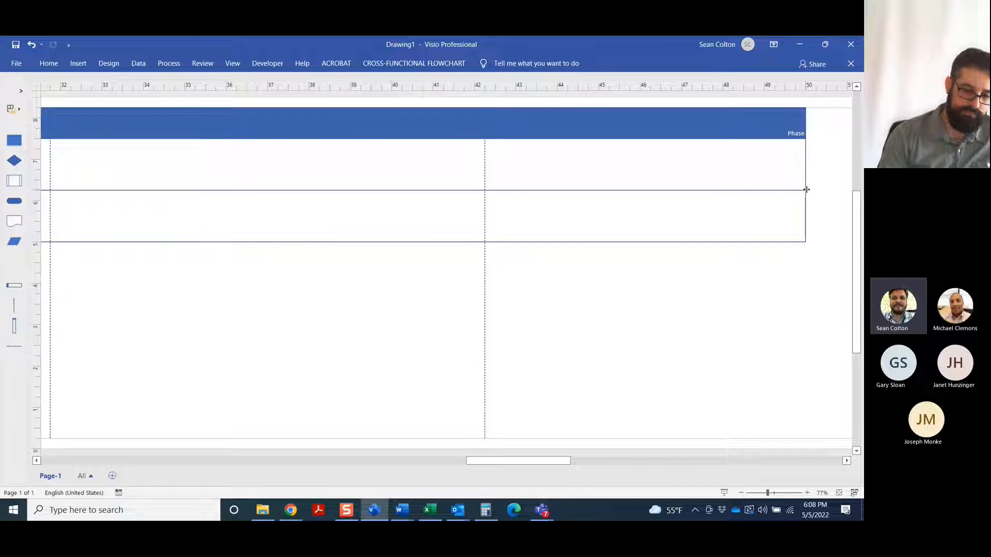
left_click_drag(534, 460, 338, 473)
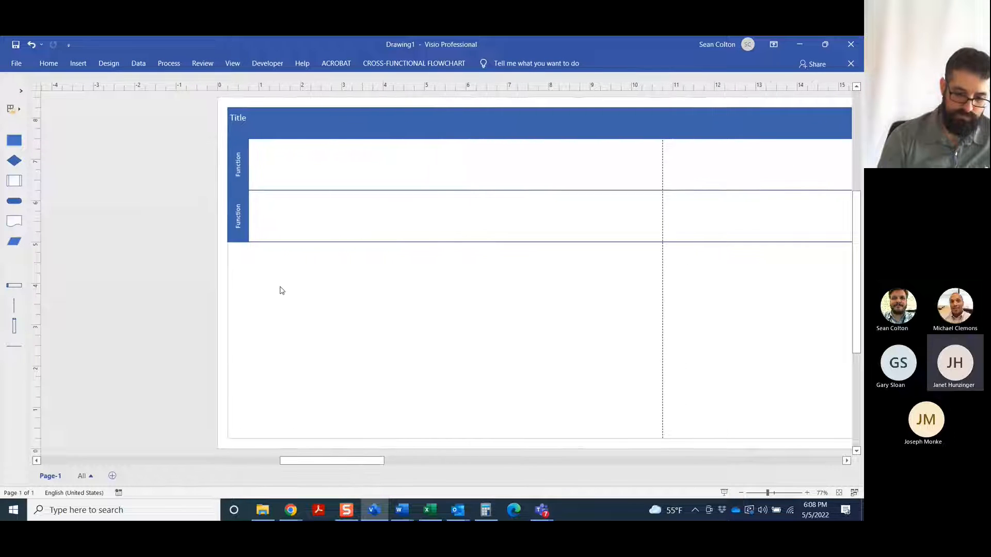
Insert a new swimlane after the second swimlane
left_click(237, 219)
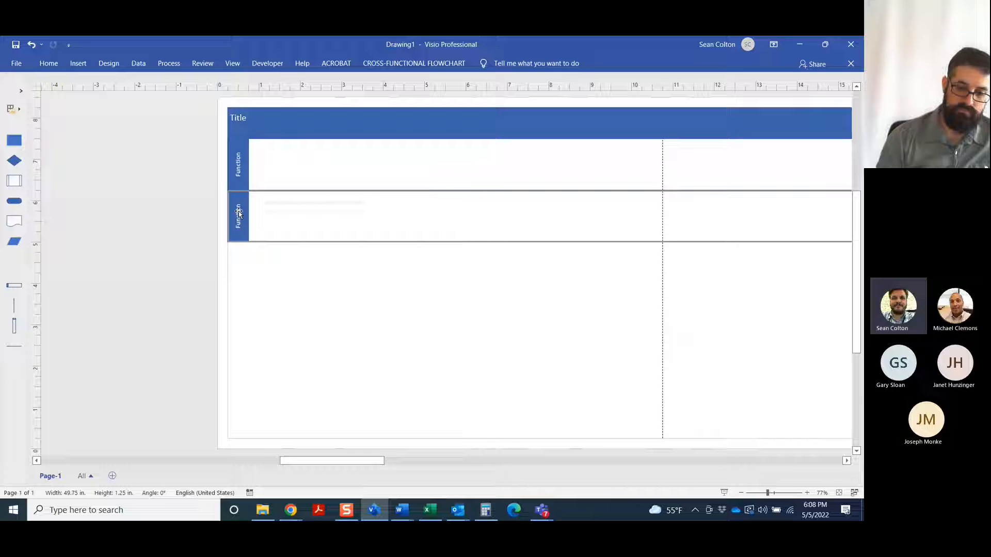
right_click(238, 211)
left_click(305, 289)
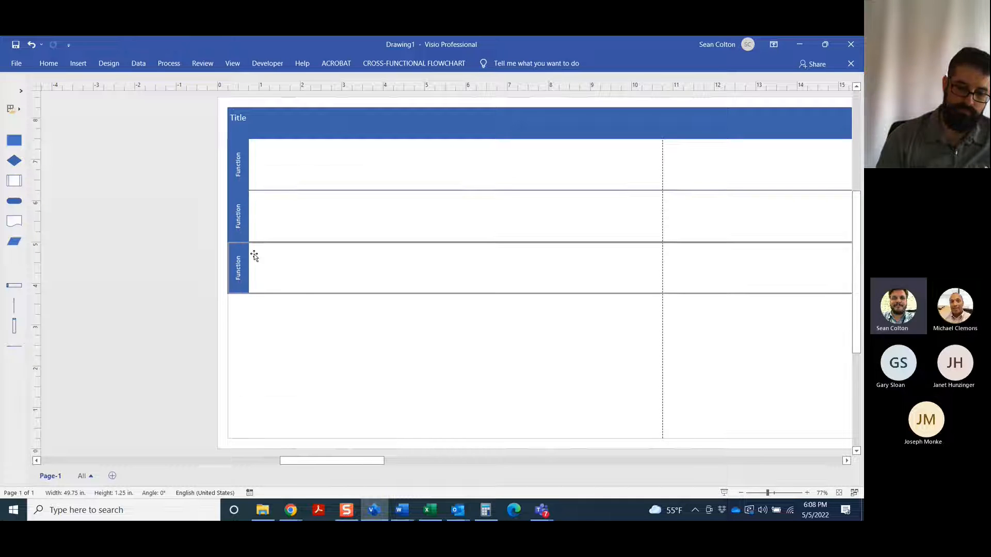
left_click(240, 270)
right_click(239, 270)
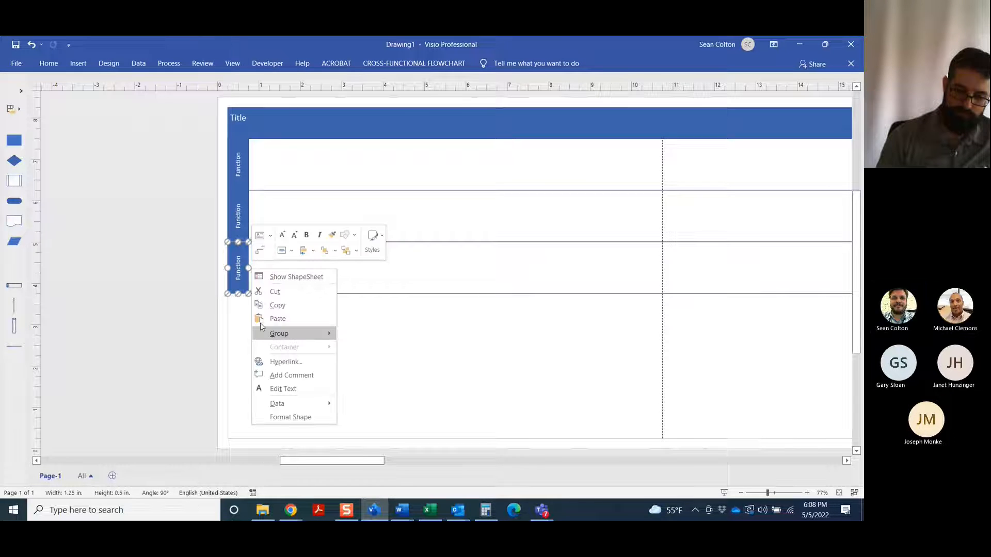
left_click(236, 289)
right_click(236, 290)
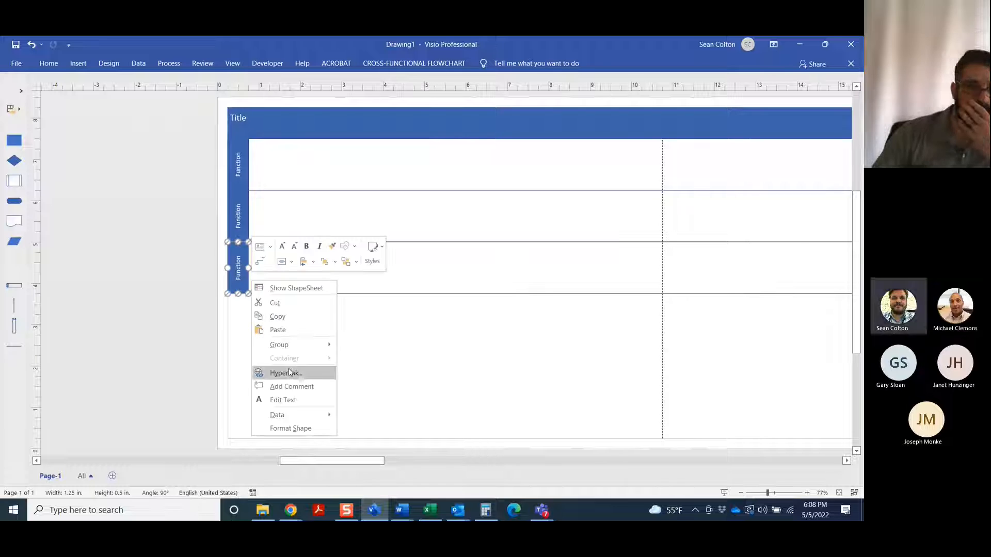
left_click(411, 354)
left_click(282, 324)
Insert another swimlane before the third swimlane
right_click(240, 261)
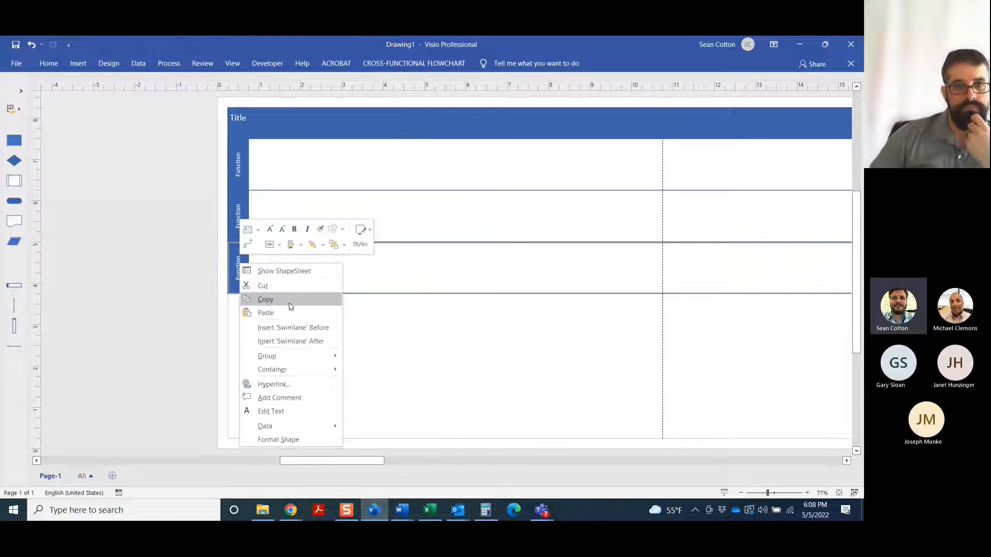
left_click(311, 329)
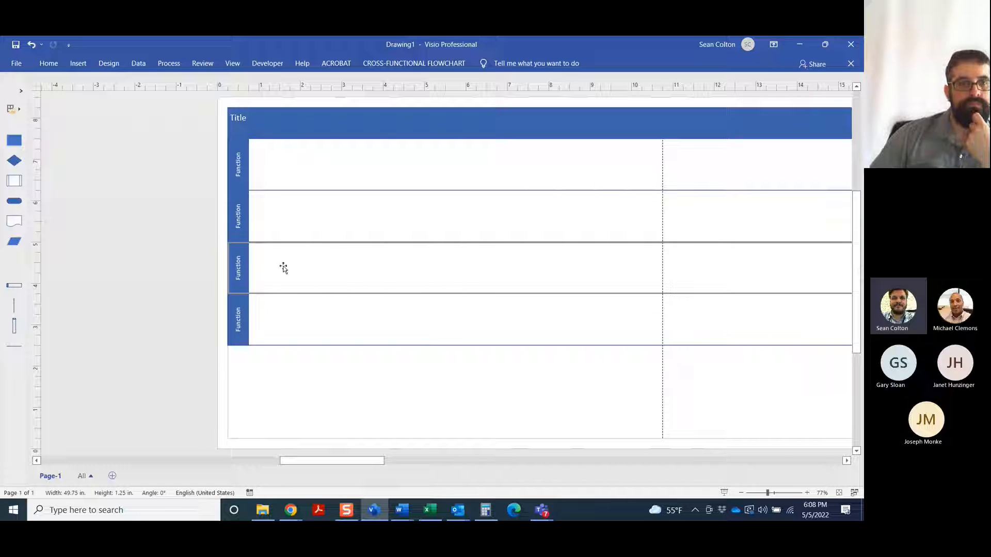
left_click(272, 325)
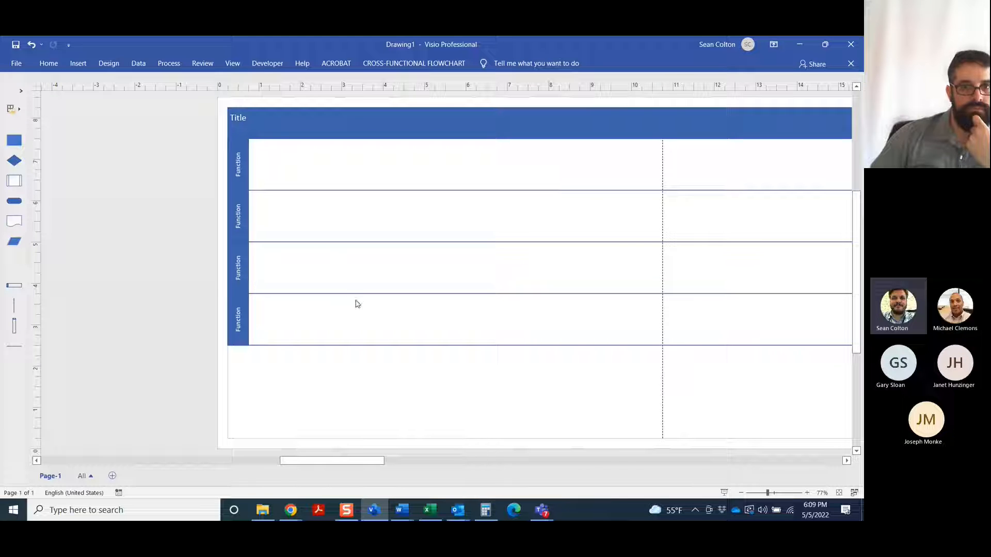
Insert a fifth swimlane after the lowest swimlane of the flowchart
right_click(245, 326)
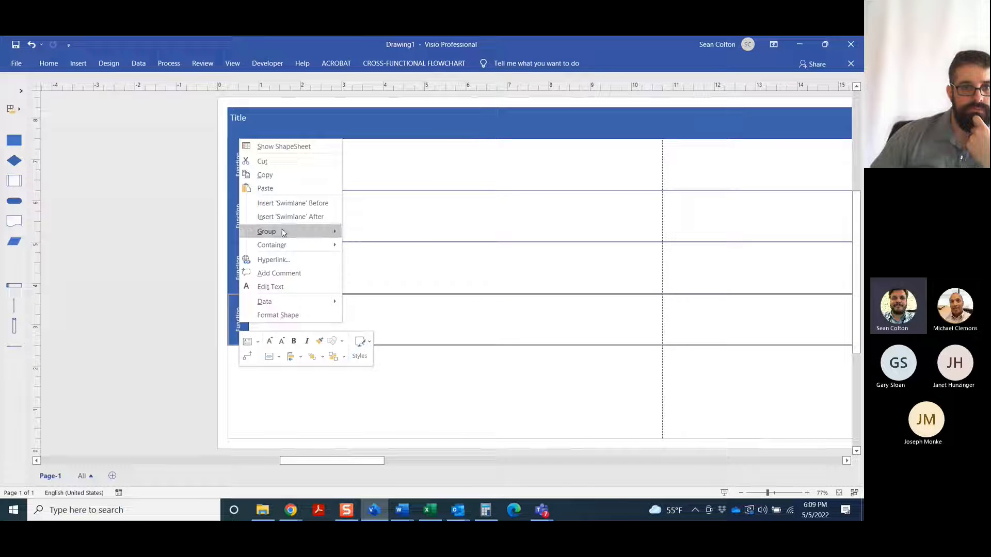
mouse_move(283, 230)
left_click(384, 260)
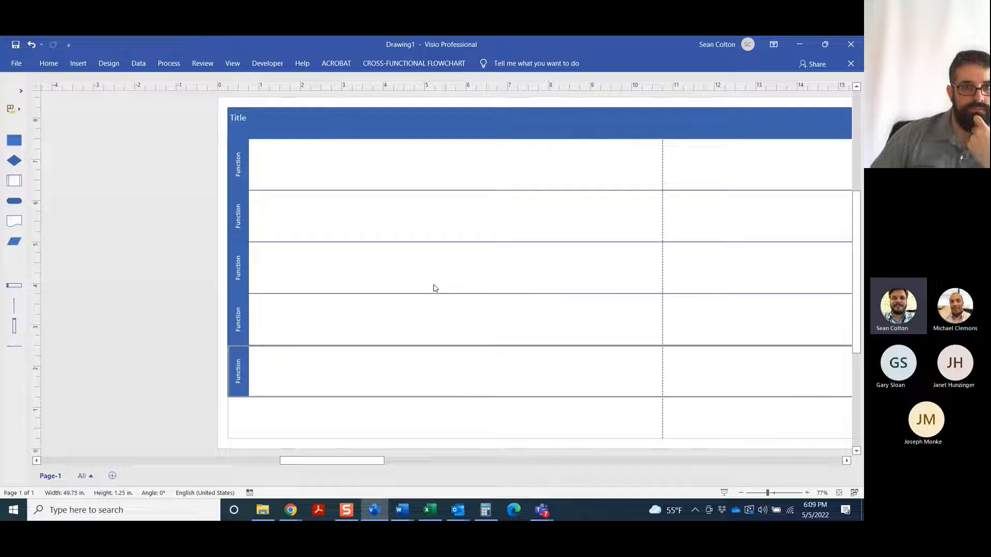
left_click(535, 439)
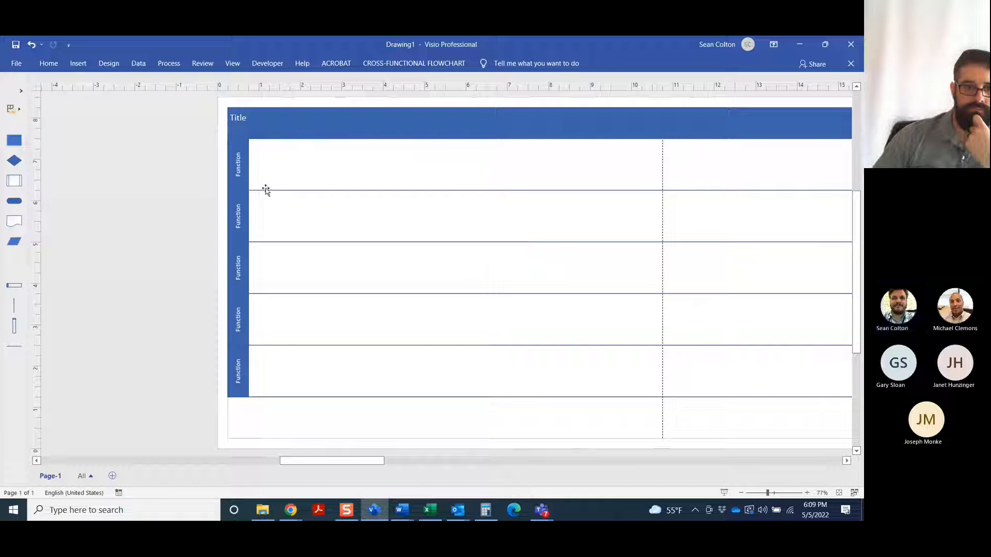
Label the first swimlane Trainer, followed by the trainer's first name in parentheses
double_click(241, 169)
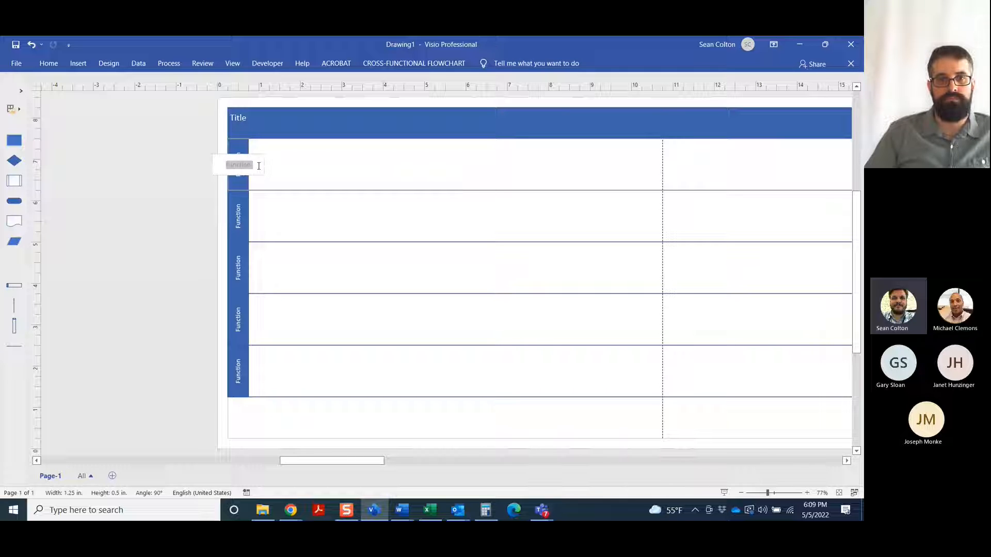
type("Sean")
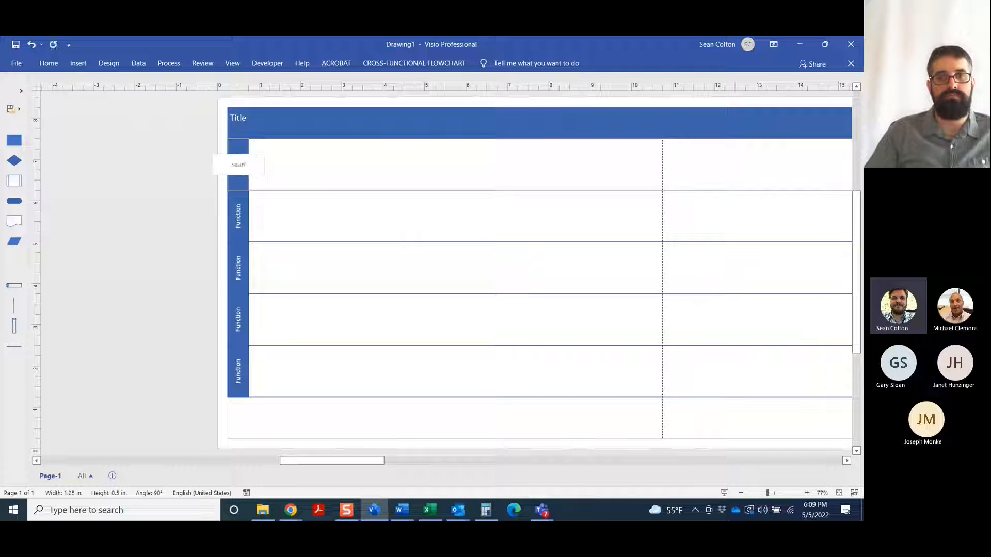
key("BackSpace")
key("BackSpace")
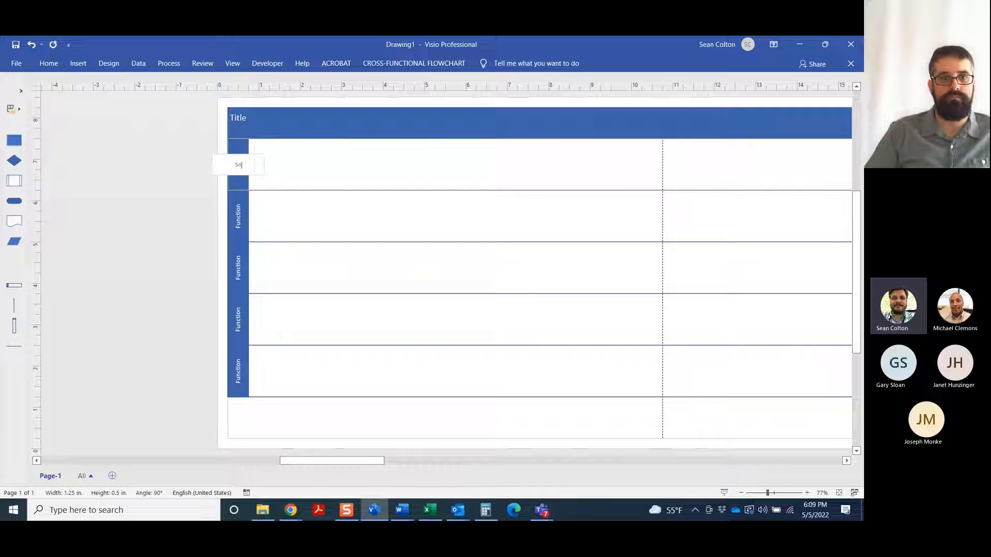
type("Tr")
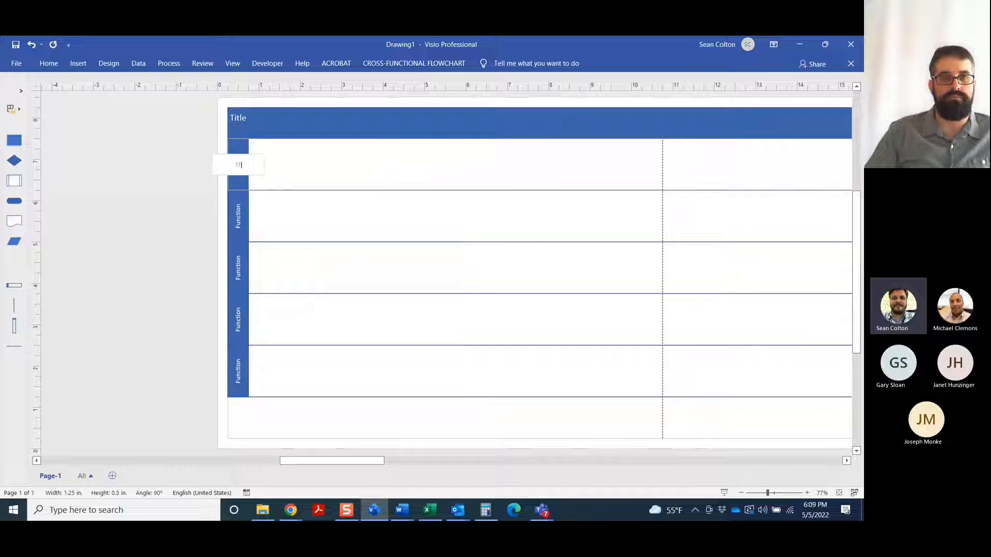
type("ainer (Sean")
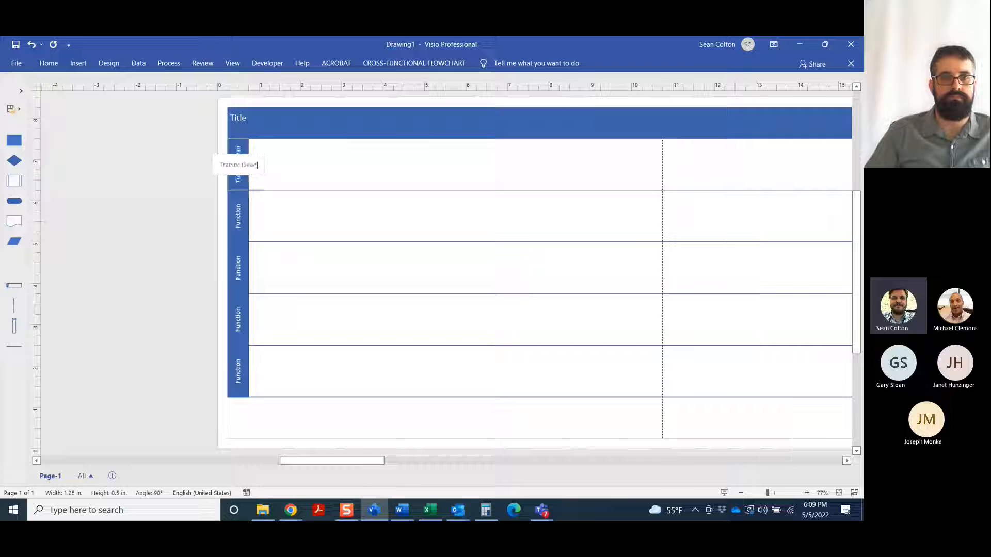
type(")")
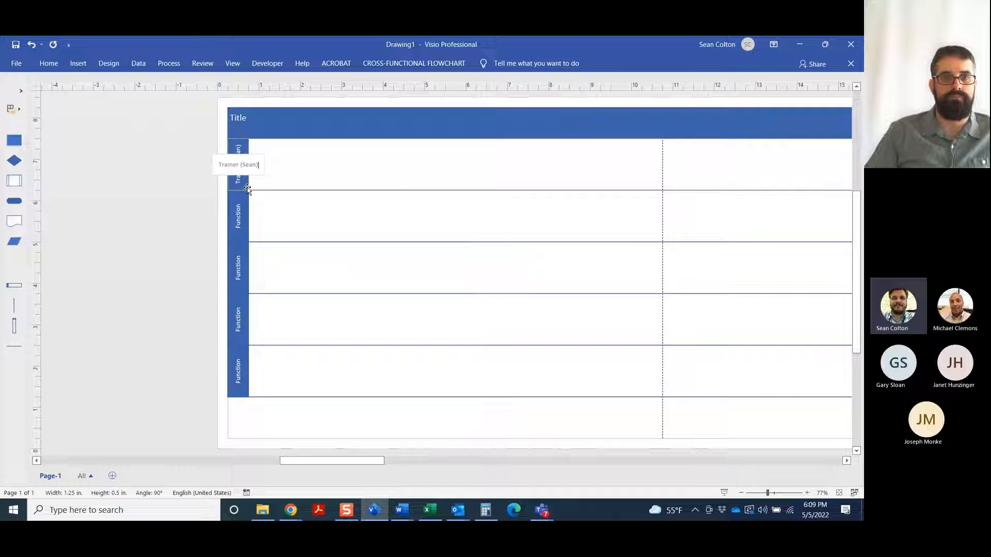
left_click(308, 226)
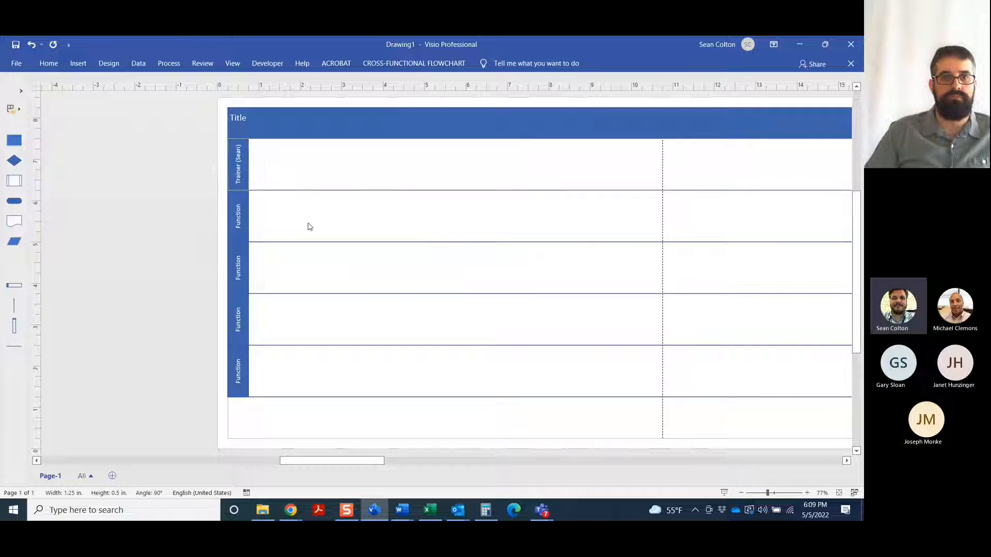
Label the second swimlane Trainee and the third swimlane Visio
double_click(240, 210)
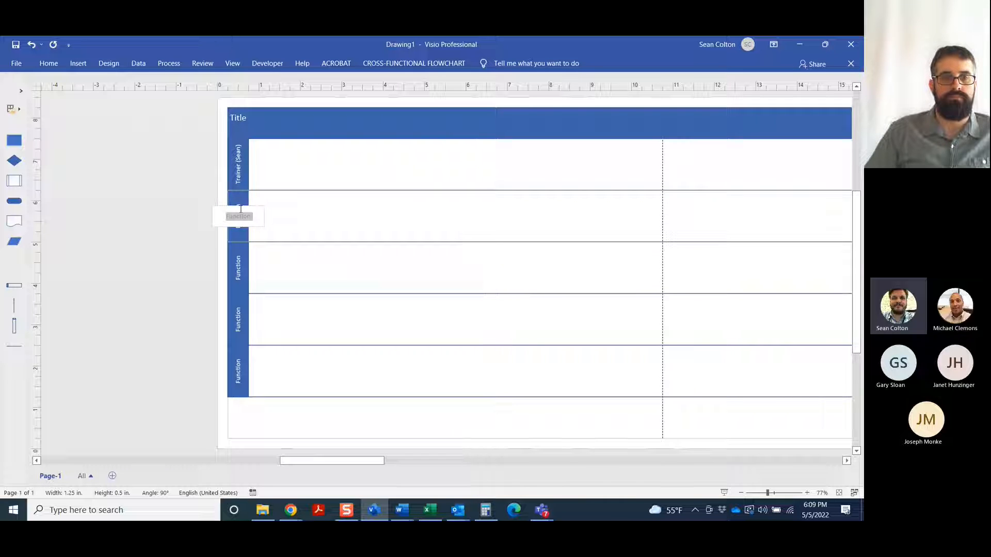
type("Traine")
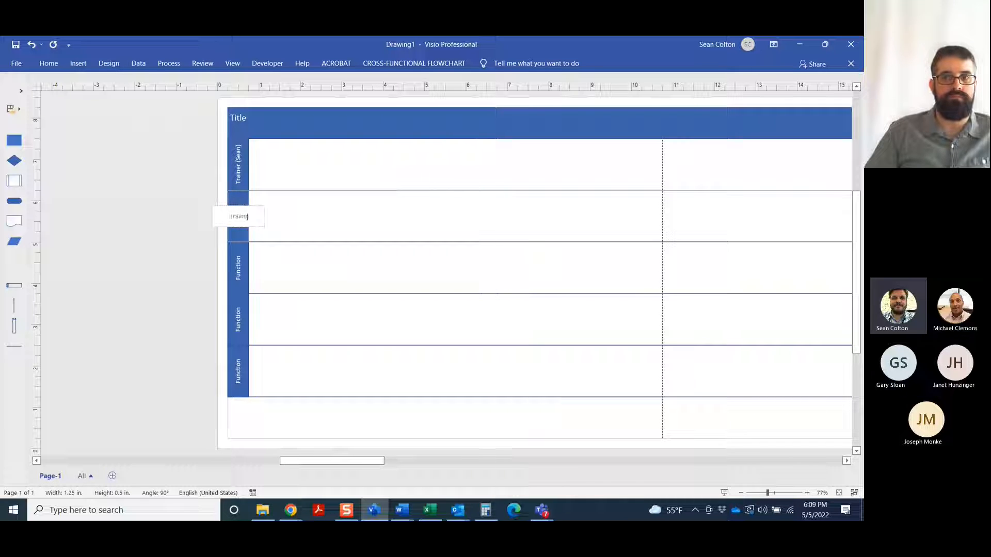
type("e")
double_click(244, 272)
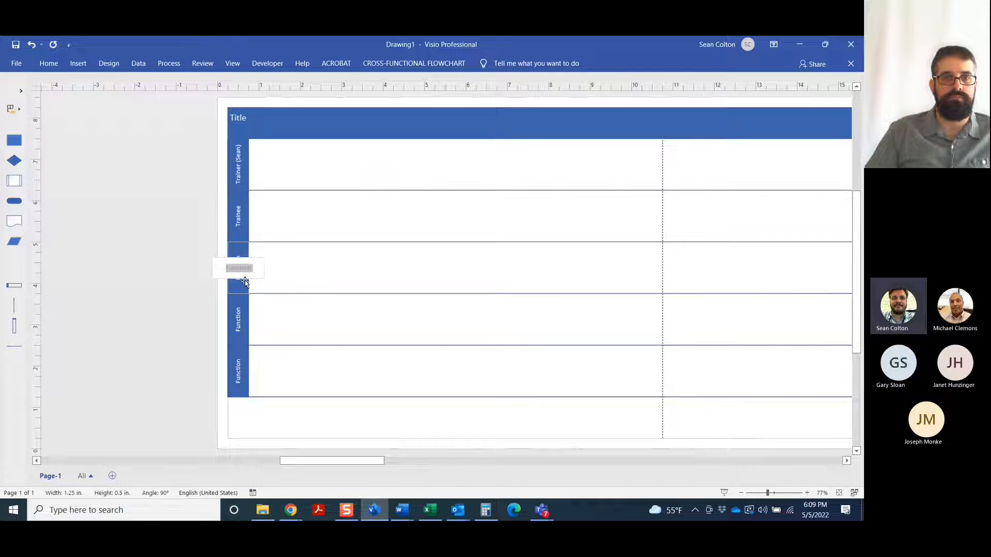
type("Visio")
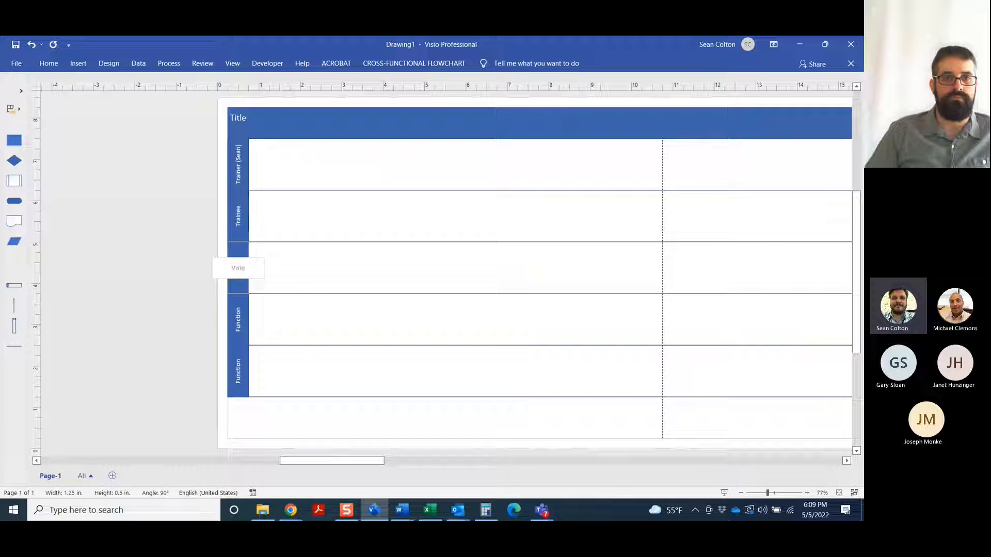
left_click(421, 286)
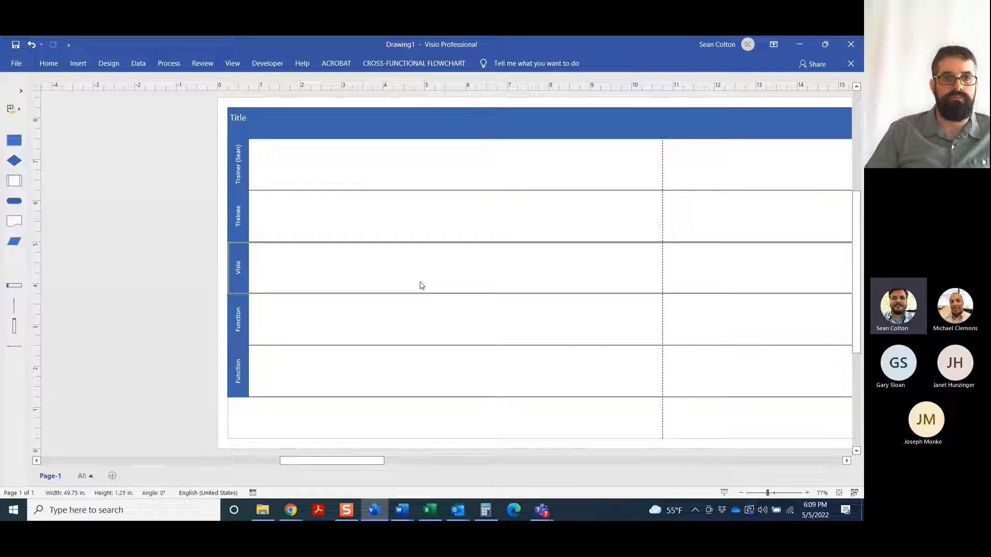
left_click(419, 339)
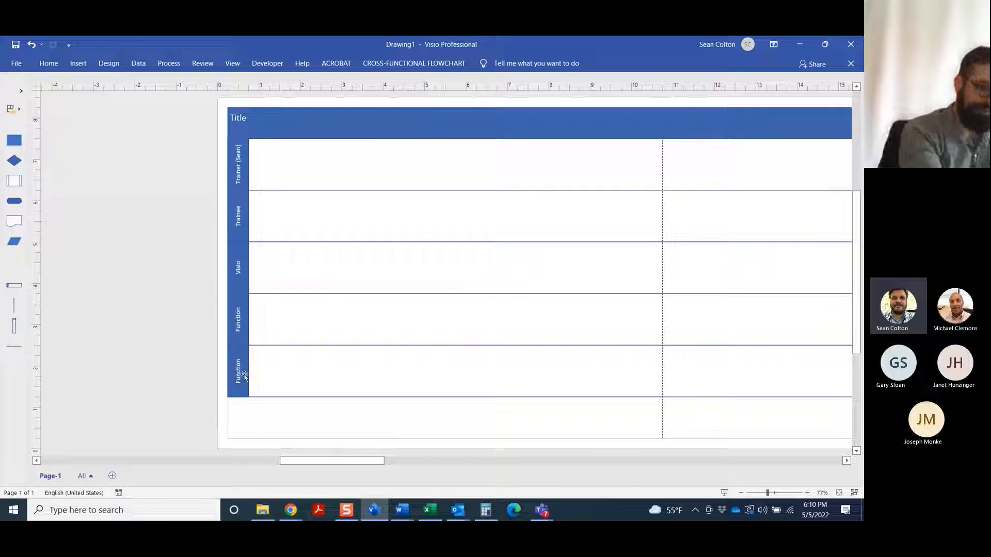
Label the fourth swimlane ISI and the fifth swimlane DCFS
double_click(228, 318)
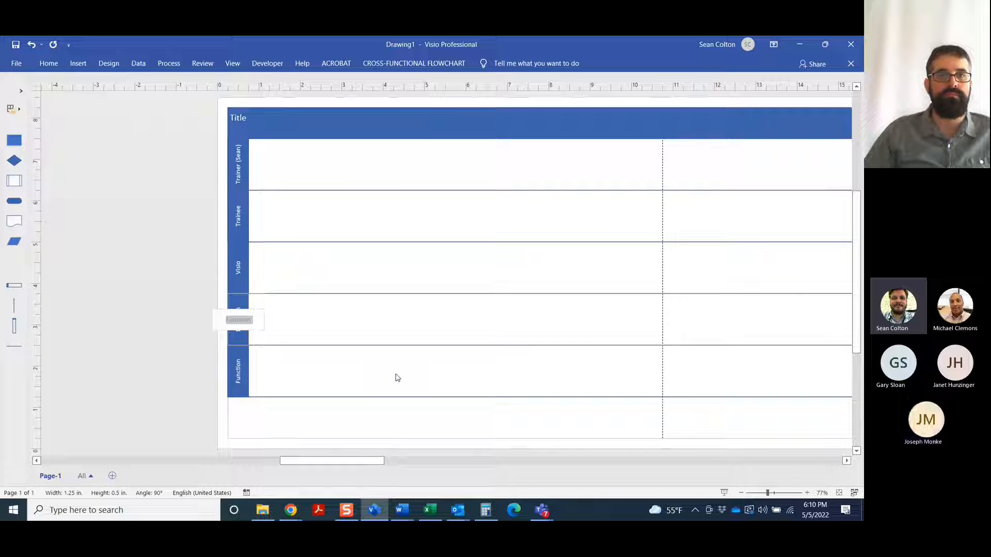
type("ISI")
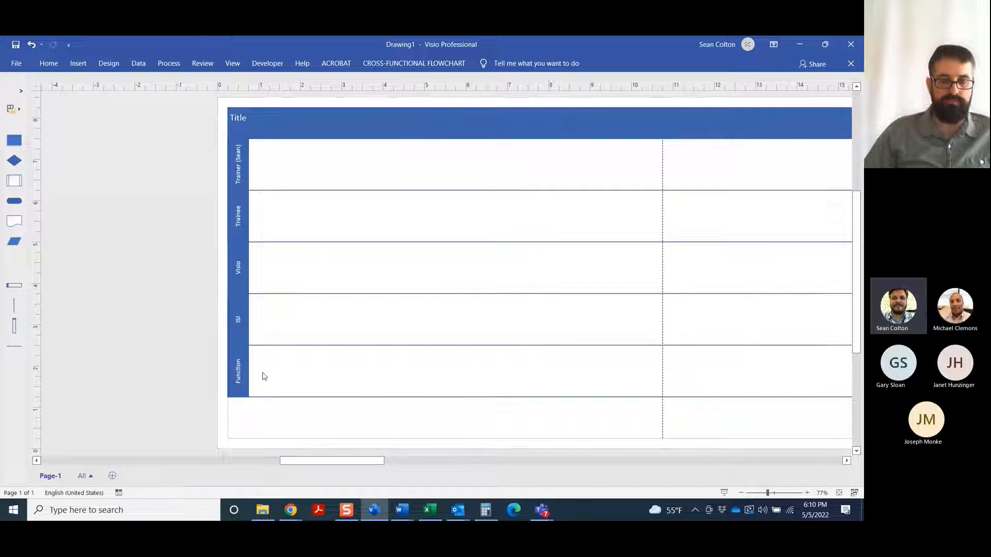
double_click(238, 371)
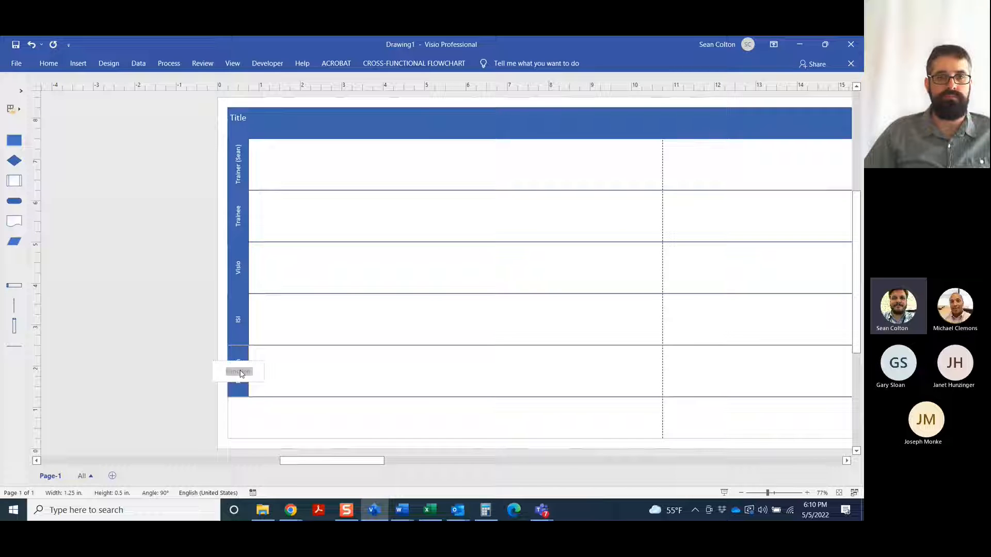
type("DCF5")
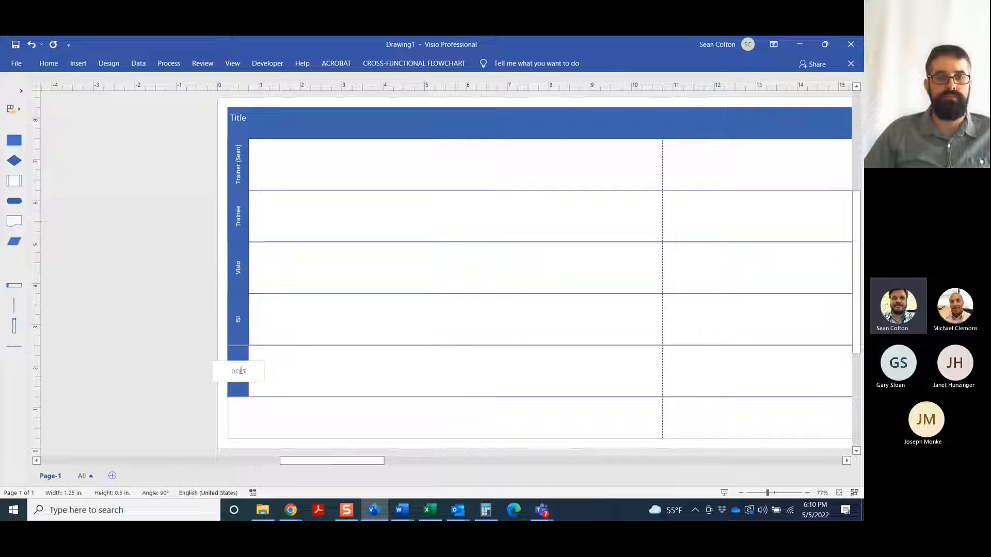
type("S")
left_click(282, 380)
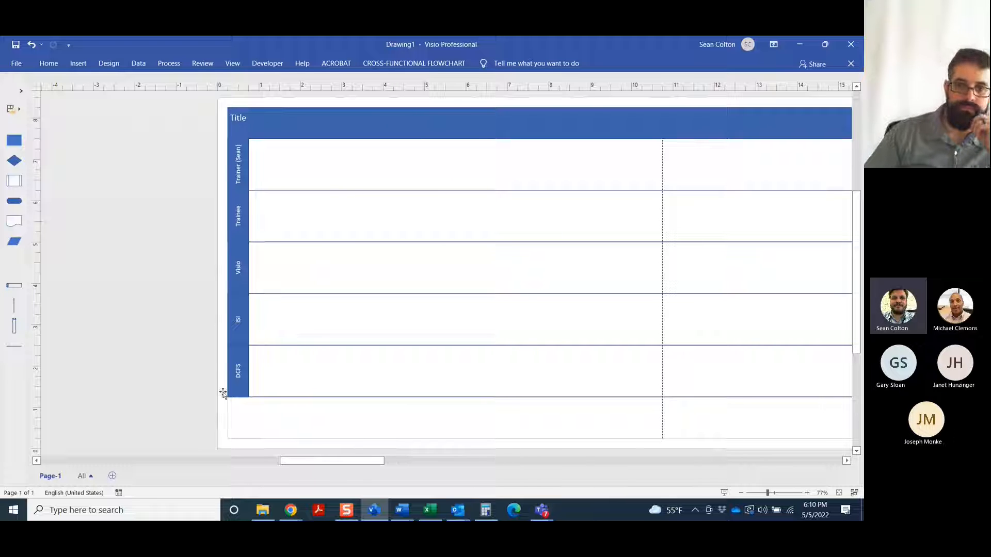
Remove the DCFS swimlane from the flowchart
left_click(236, 365)
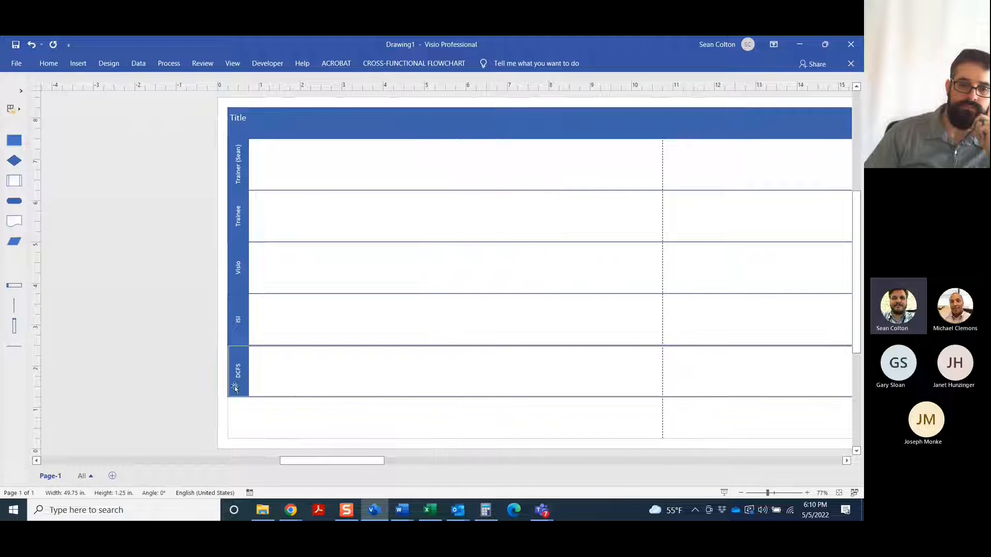
right_click(239, 352)
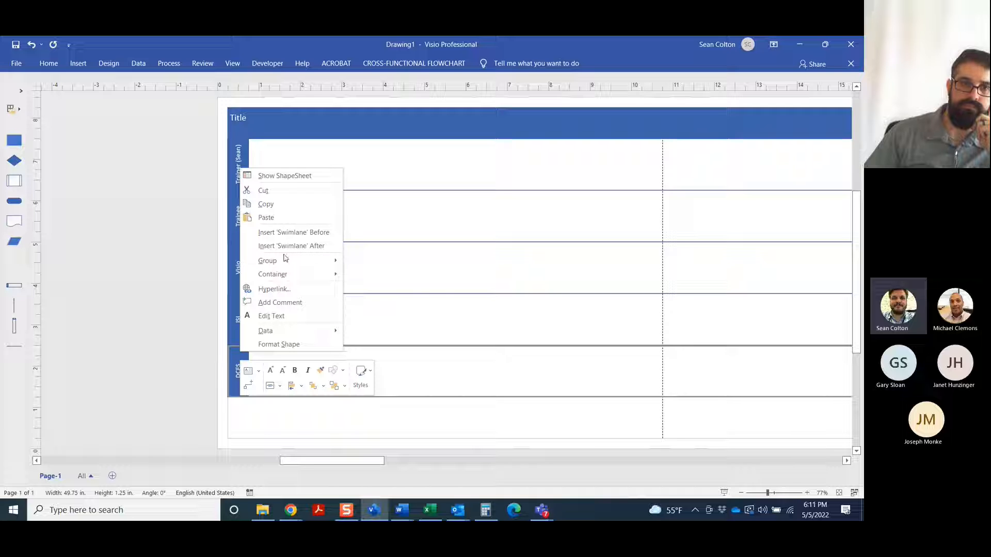
left_click(282, 198)
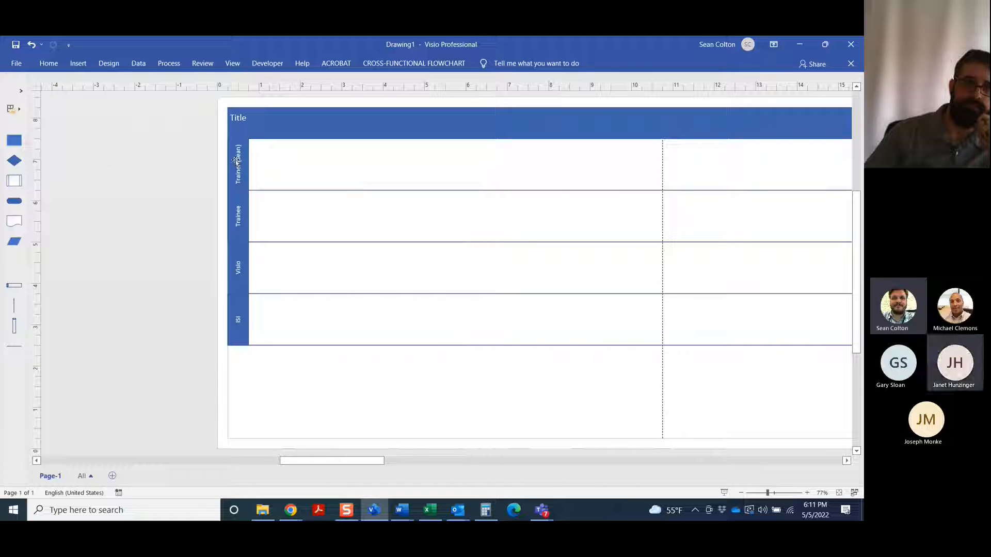
Increase the height of the Trainer and Trainee swimlanes by moving their lower borders down, leaving the Trainee lane at nearly twice its original height
left_click_drag(377, 191, 405, 252)
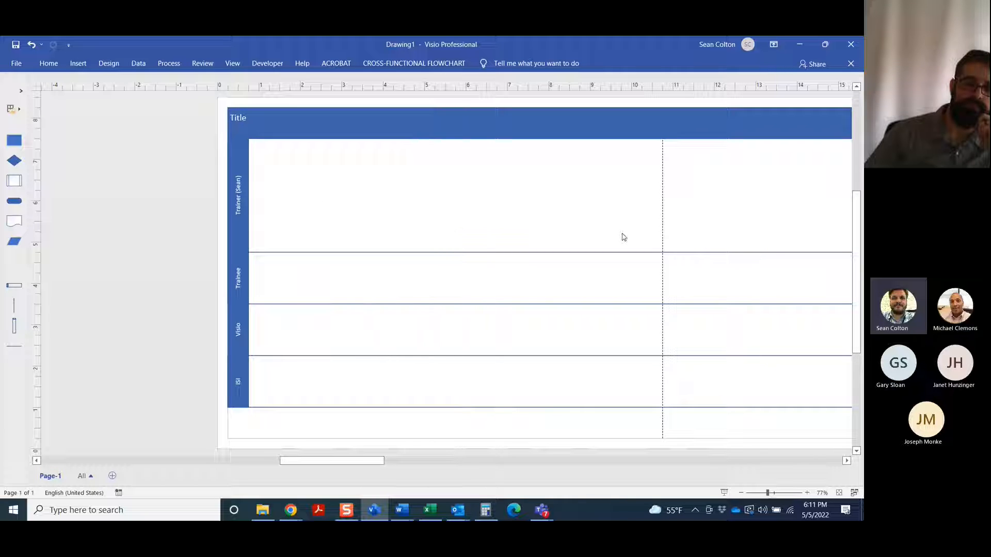
scroll(498, 294, "down", 1)
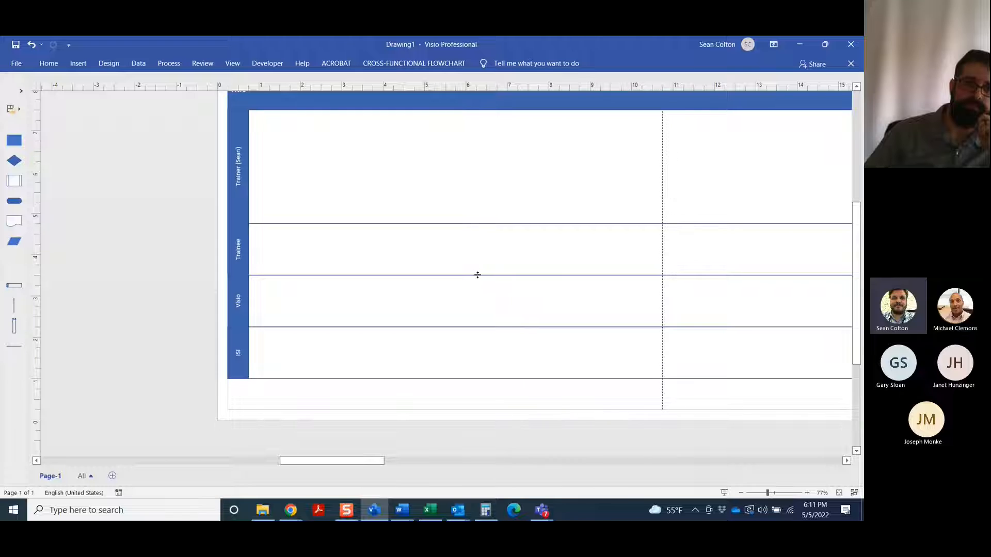
left_click_drag(477, 275, 473, 374)
scroll(480, 305, "down", 4)
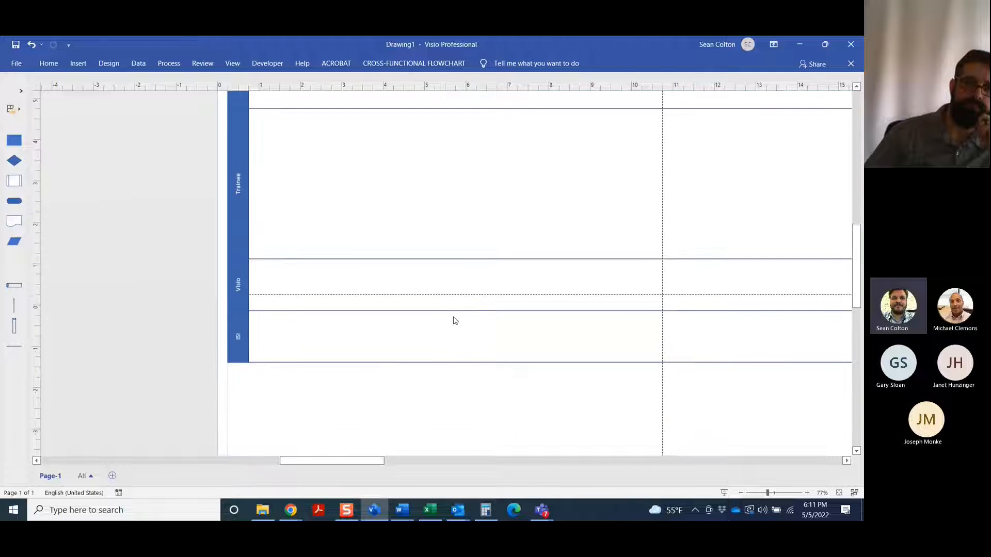
left_click_drag(442, 314, 429, 201)
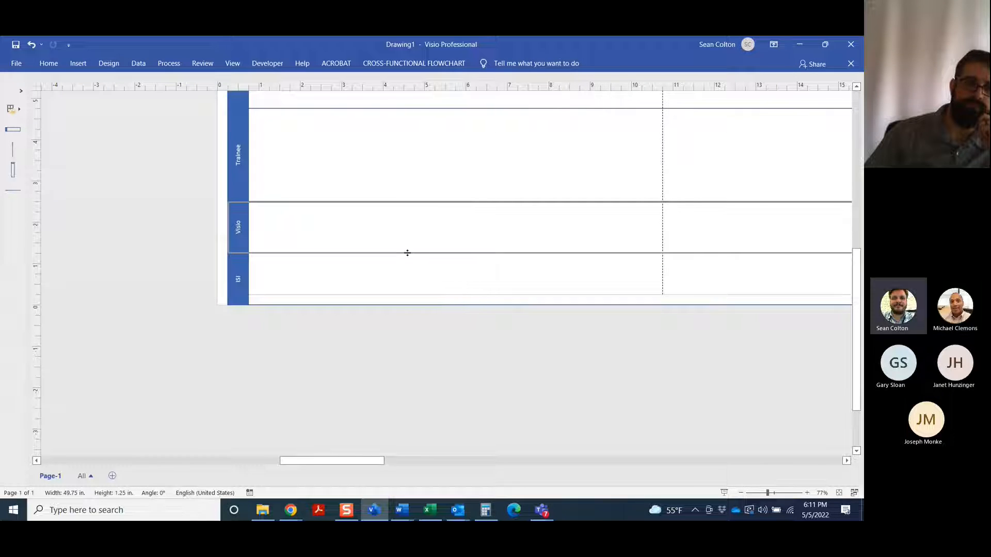
Heighten the Visio swimlane to about 2.55 in and trim the Trainer and Trainee swimlanes to roughly equal heights
left_click_drag(407, 252, 407, 300)
scroll(410, 290, "up", 3)
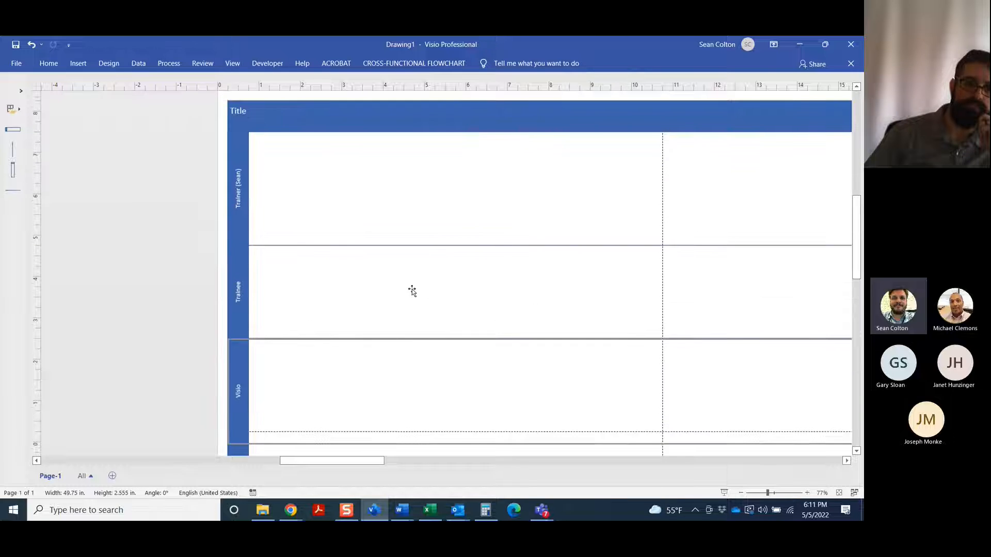
scroll(412, 292, "up", 1)
left_click_drag(404, 253, 404, 230)
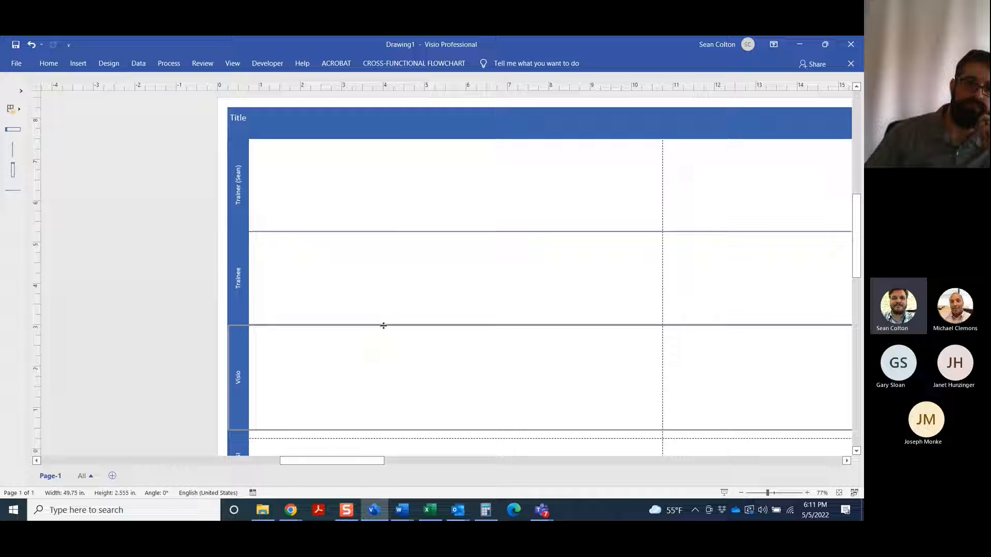
left_click_drag(383, 325, 386, 323)
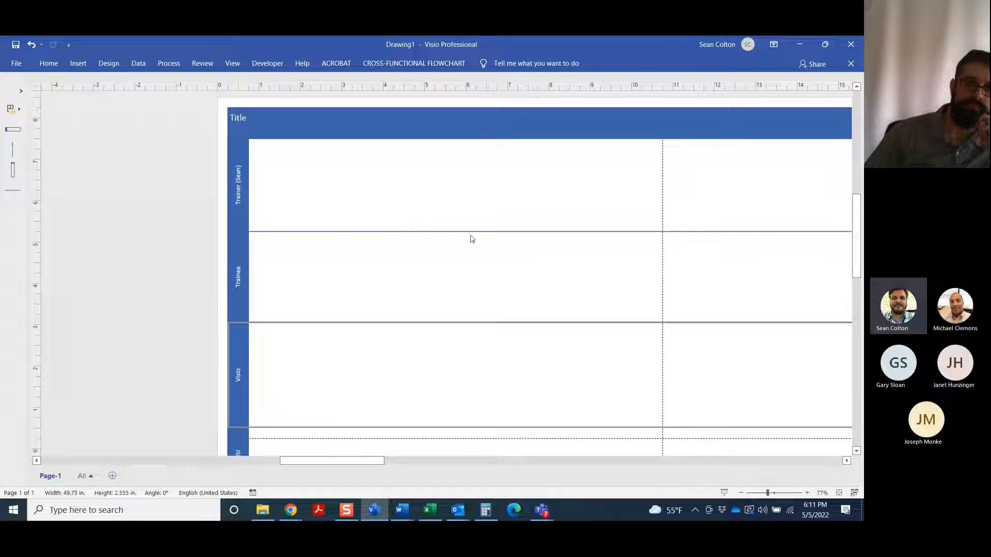
Extend the ISI swimlane downward until it is somewhat taller than the Visio swimlane
left_click(741, 492)
left_click(741, 493)
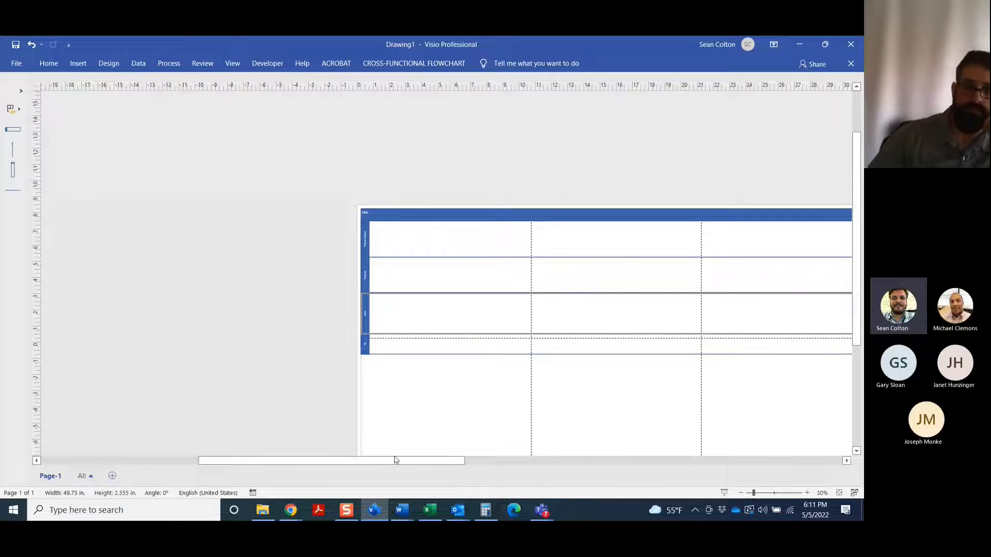
left_click_drag(396, 459, 420, 464)
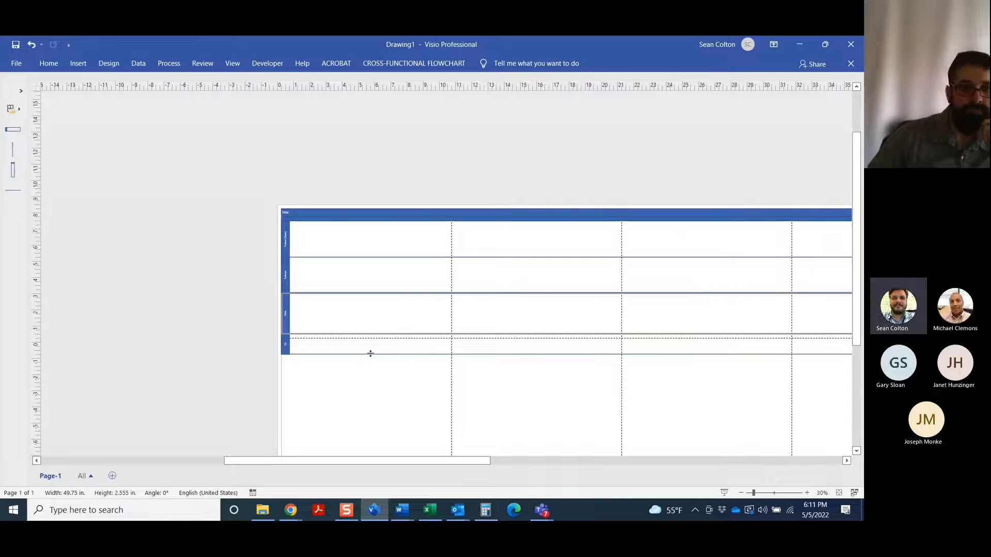
left_click_drag(370, 353, 376, 390)
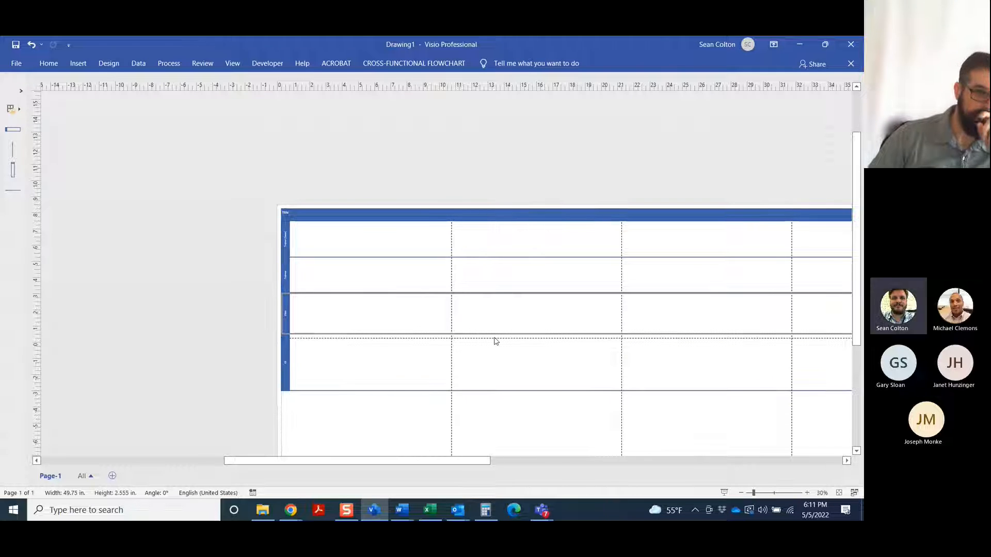
left_click(542, 424)
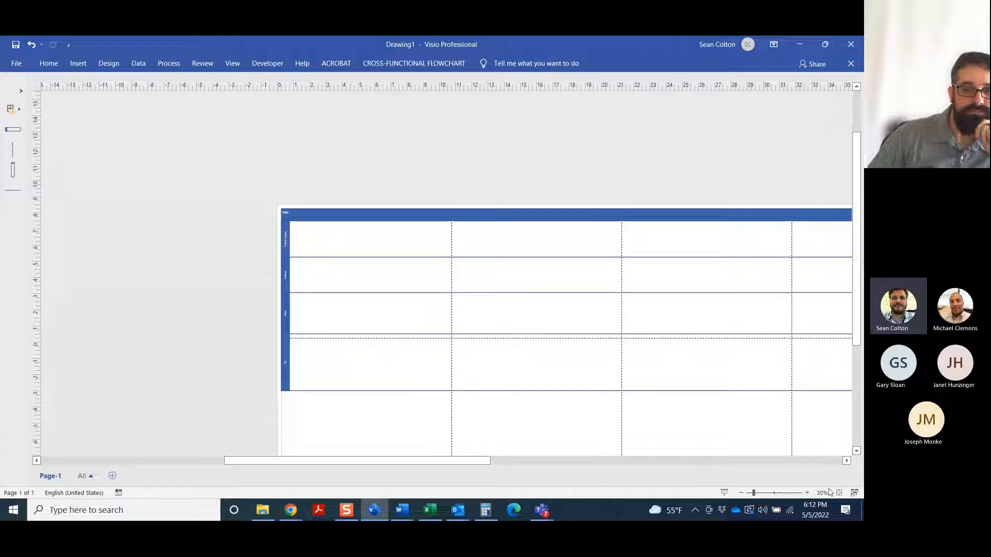
Examine the resized swimlanes at the starting end of the flowchart at a closer zoom
left_click(806, 492)
left_click(806, 492)
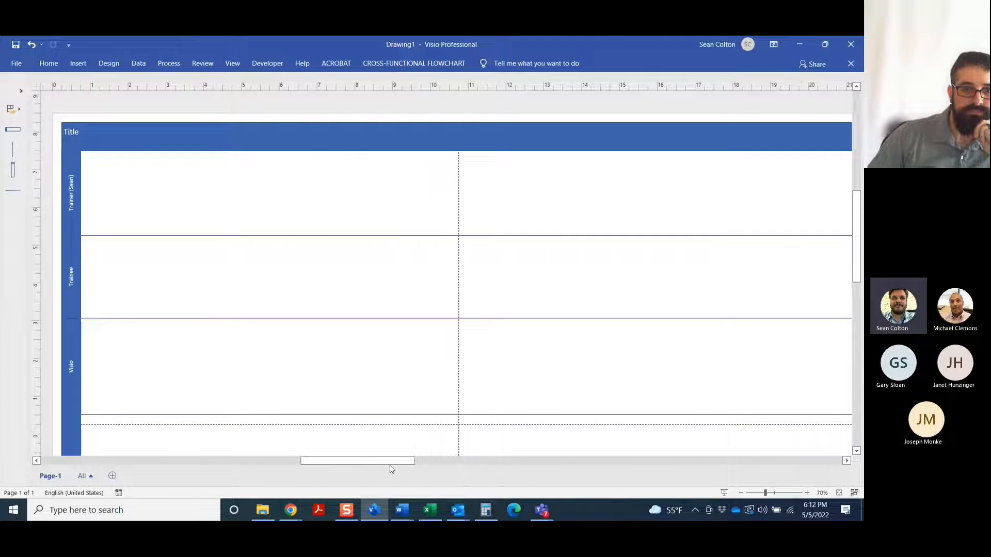
mouse_move(373, 462)
left_mouse_down()
mouse_move(340, 465)
mouse_move(350, 461)
left_mouse_up()
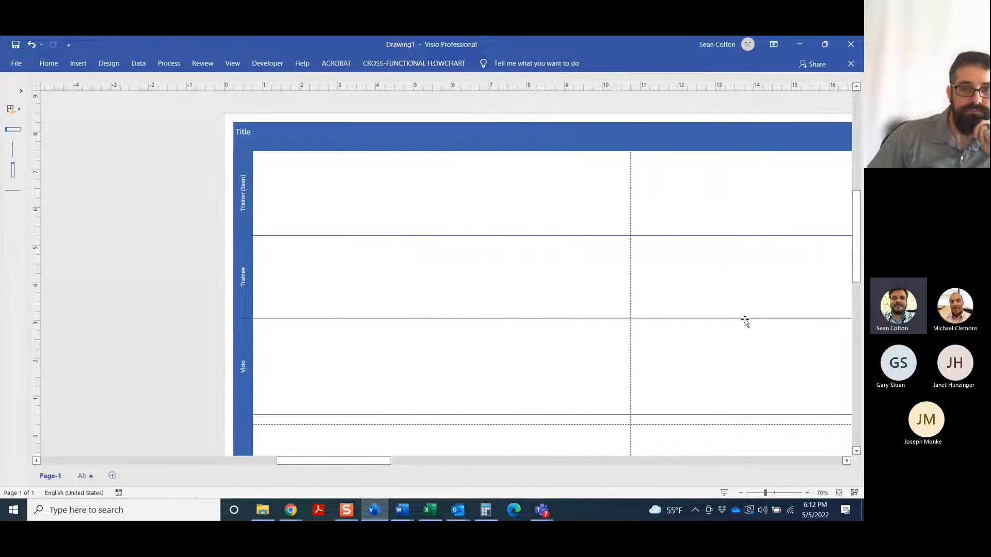
scroll(743, 321, "down", 3)
scroll(715, 324, "up", 2)
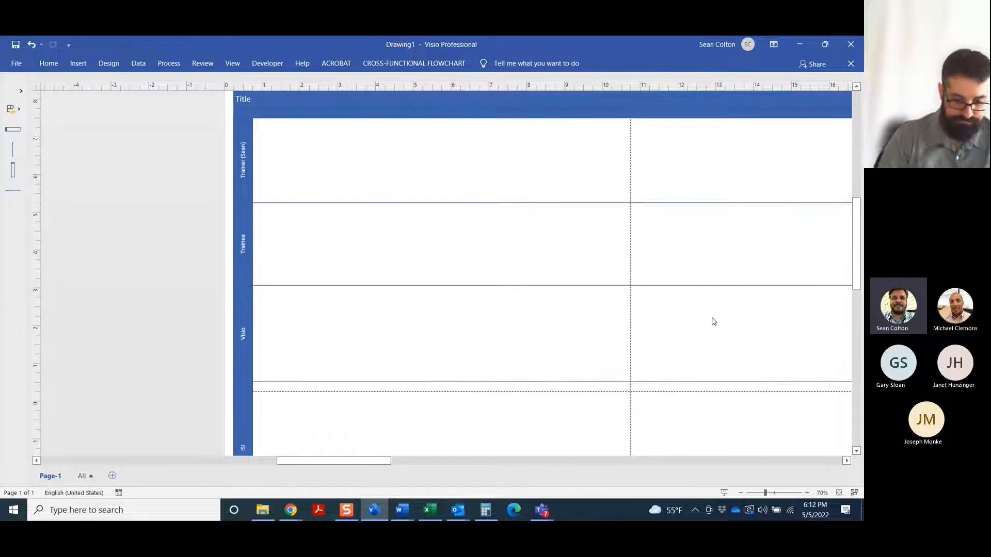
scroll(713, 321, "up", 1)
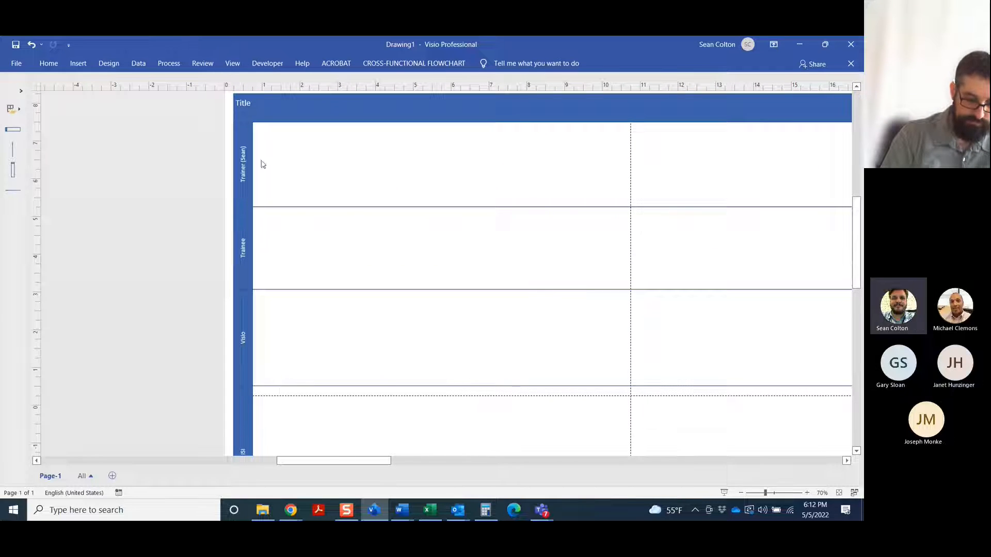
scroll(94, 165, "up", 3)
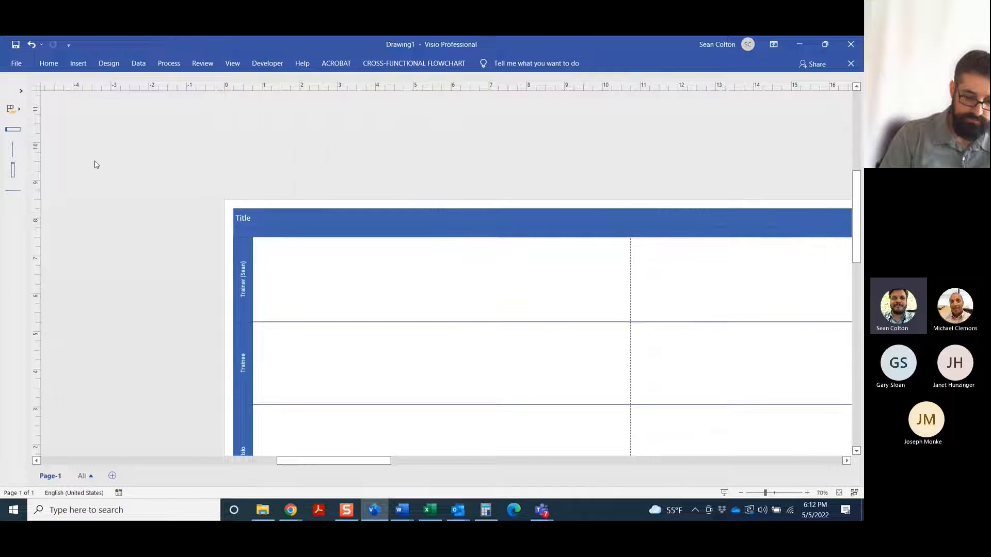
scroll(146, 183, "up", 4)
scroll(146, 184, "down", 2)
left_click(20, 90)
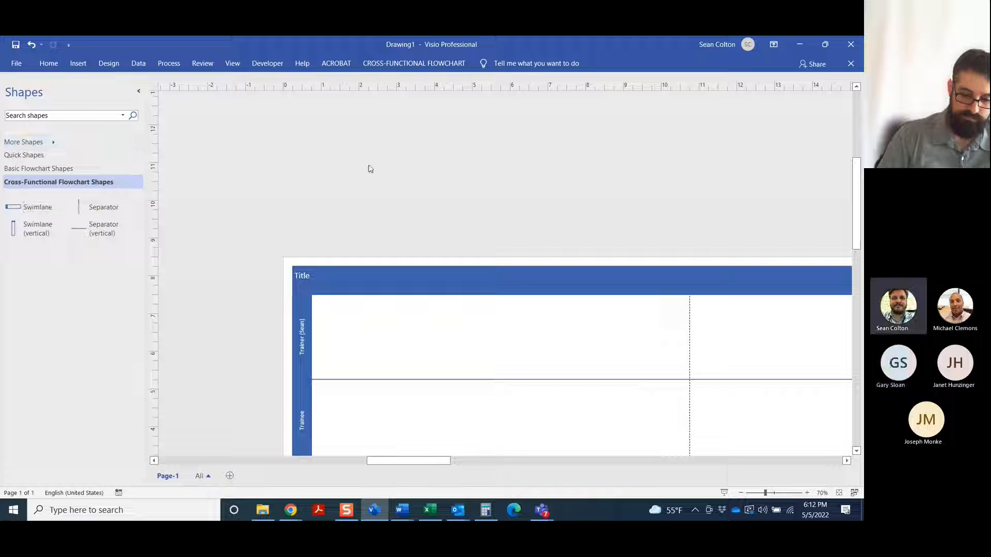
scroll(460, 224, "down", 1)
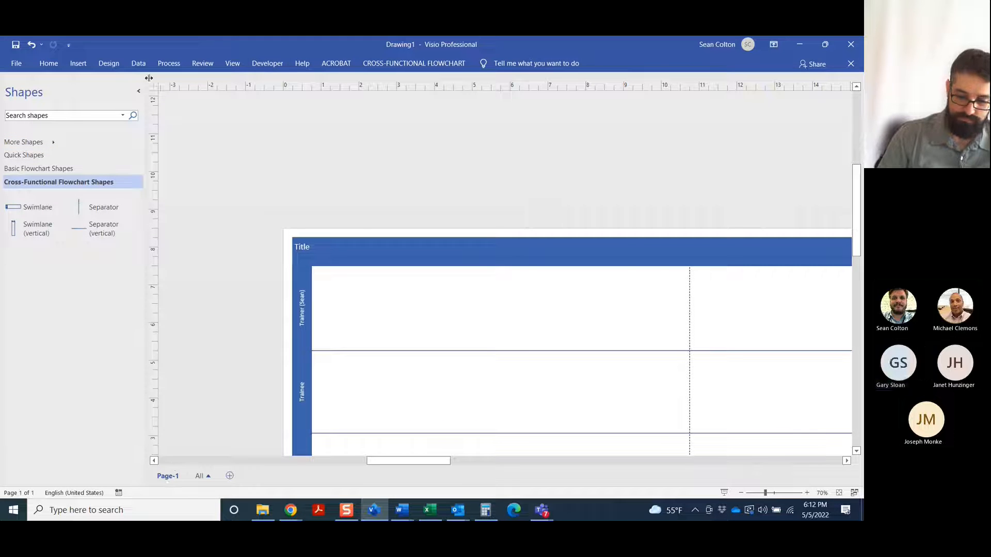
left_click(138, 90)
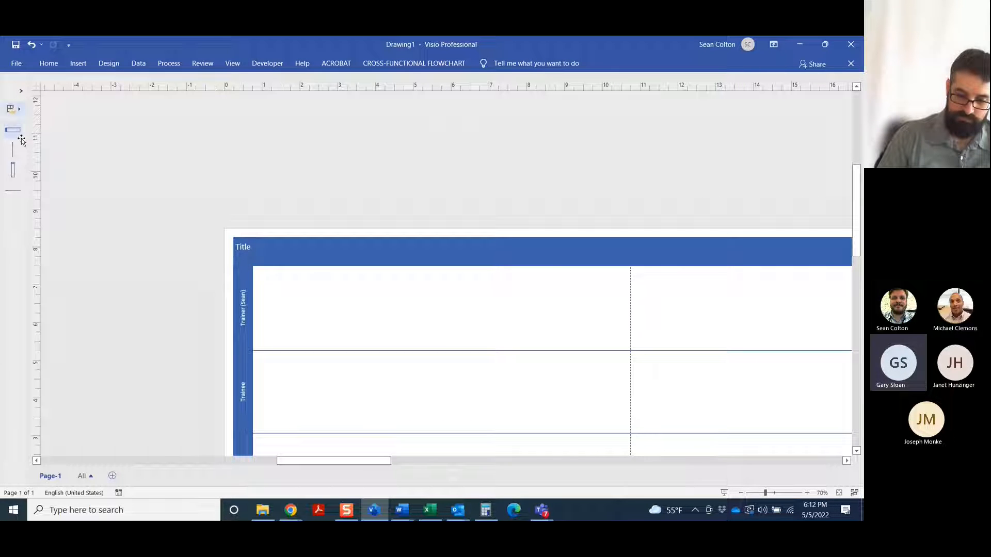
left_click(17, 63)
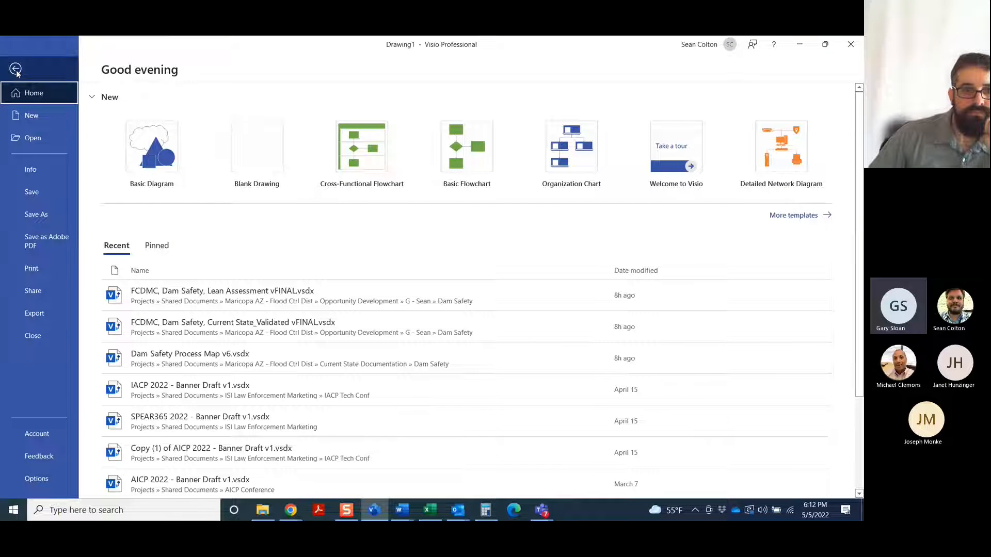
left_click(16, 70)
Examine how the flowchart spreads across its page breaks, from close-up to the whole drawing
scroll(652, 376, "down", 5)
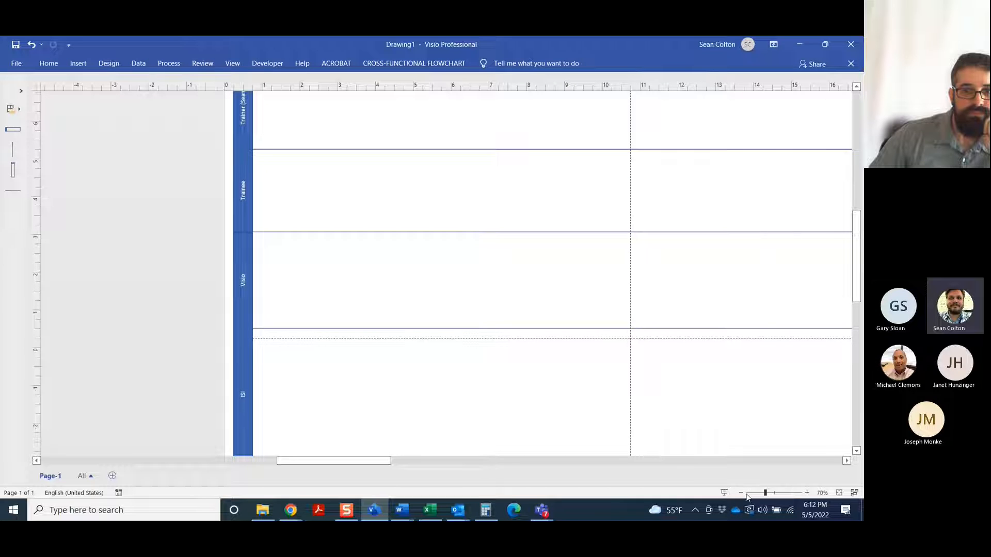
left_click(808, 493)
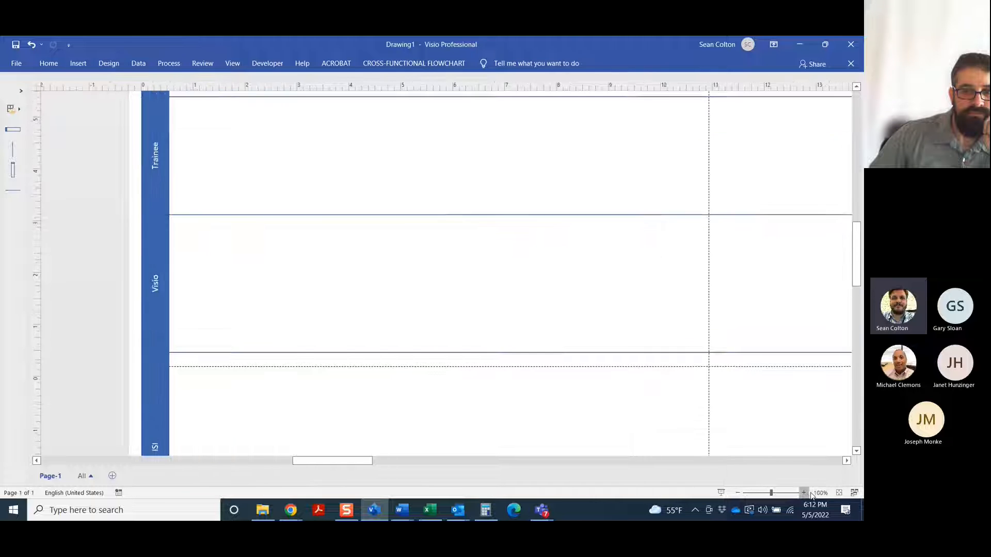
left_click(738, 493)
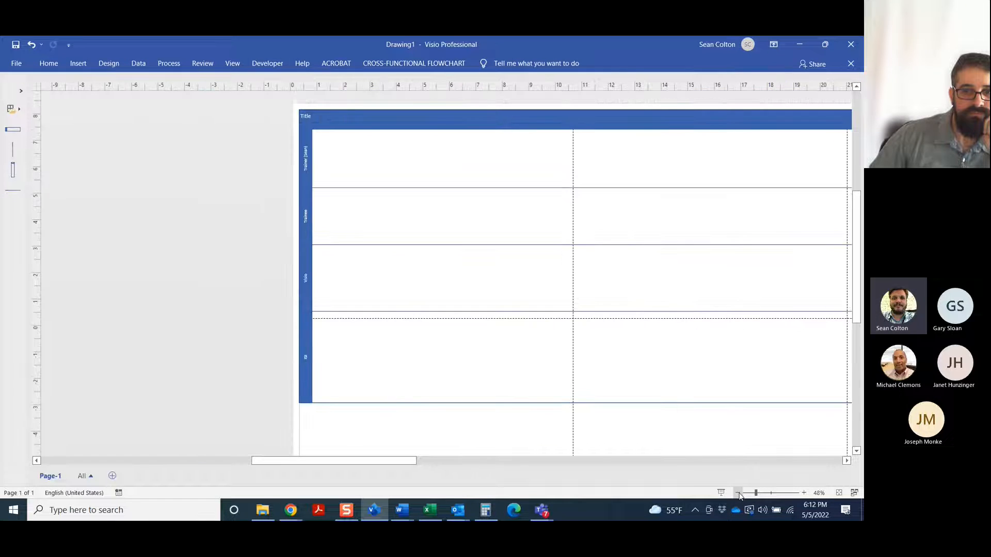
left_click_drag(365, 465, 395, 467)
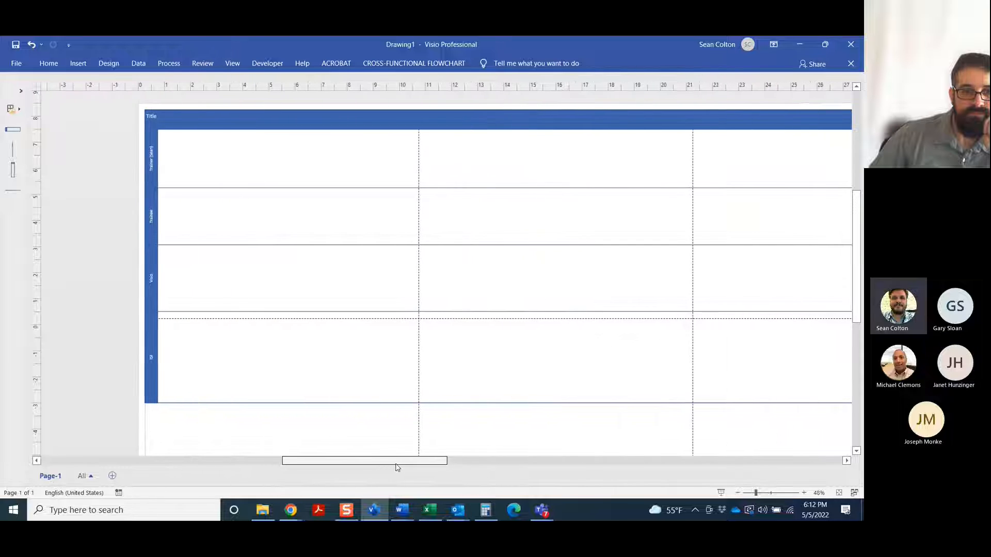
scroll(476, 290, "down", 5)
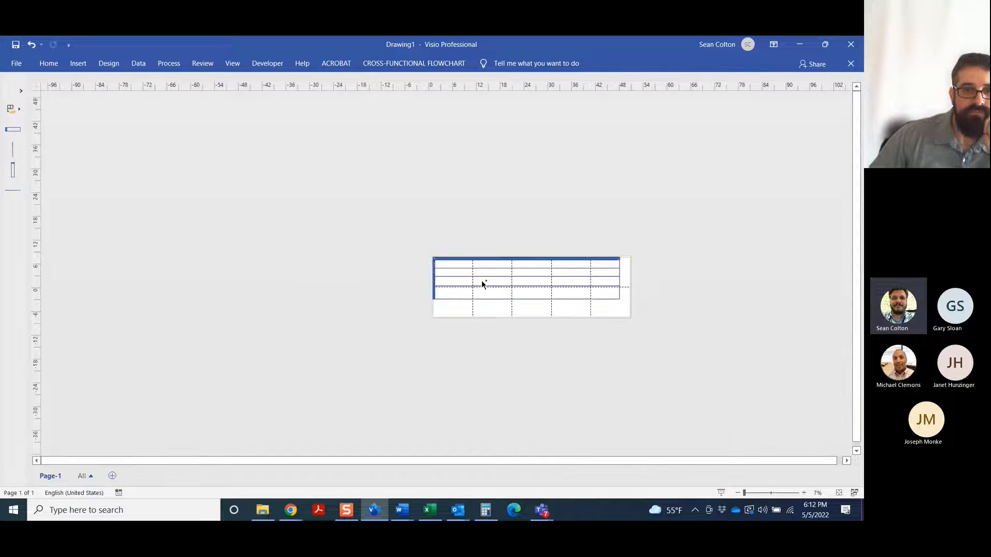
scroll(480, 283, "up", 5)
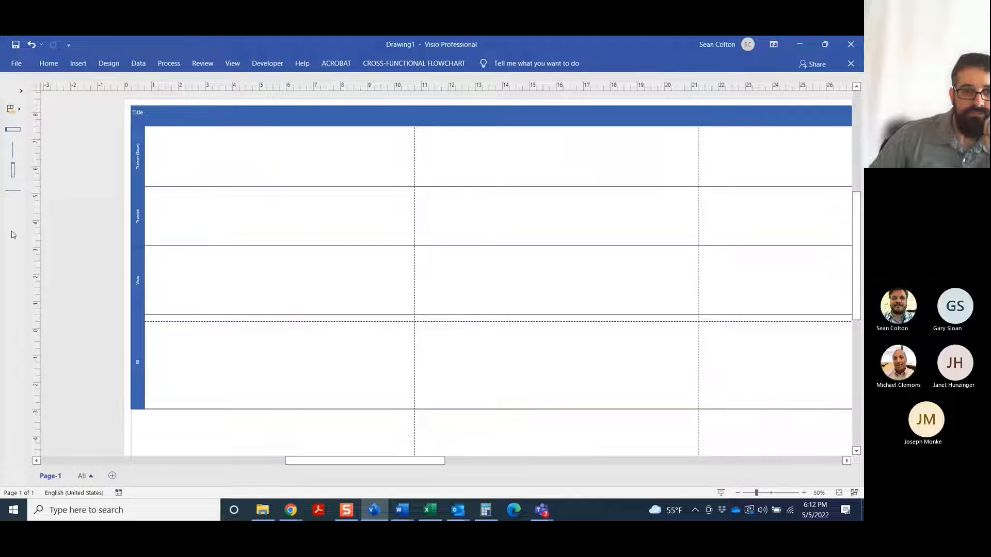
left_click(16, 63)
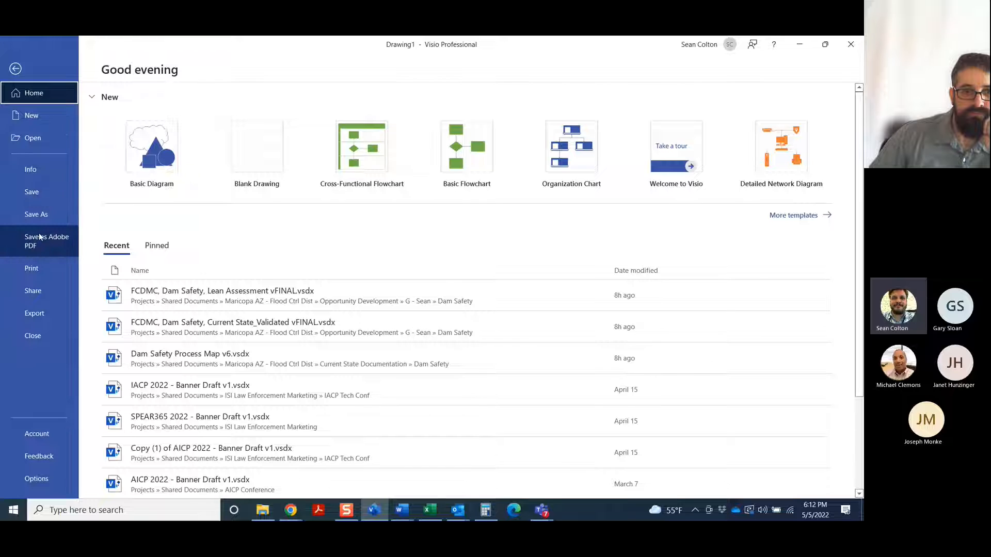
left_click(32, 116)
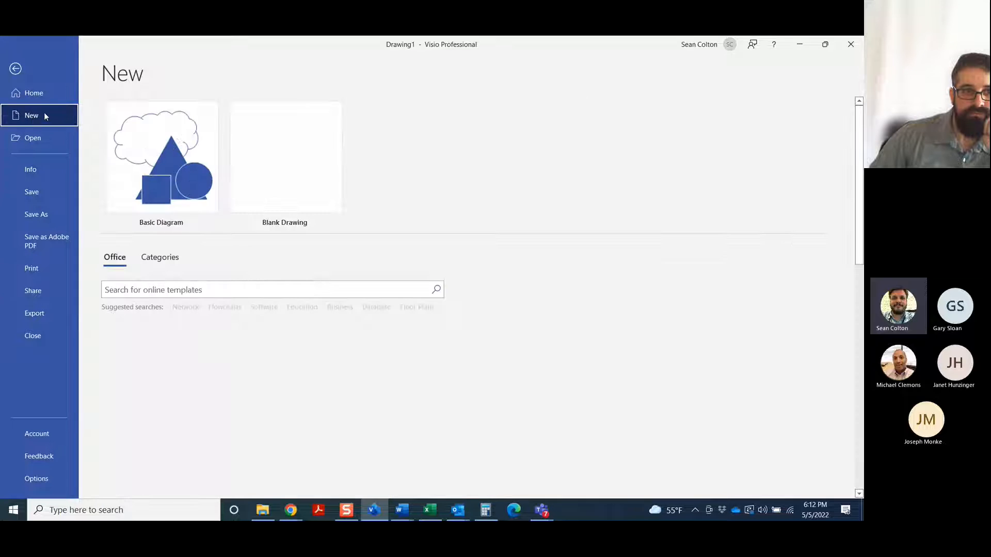
left_click(15, 69)
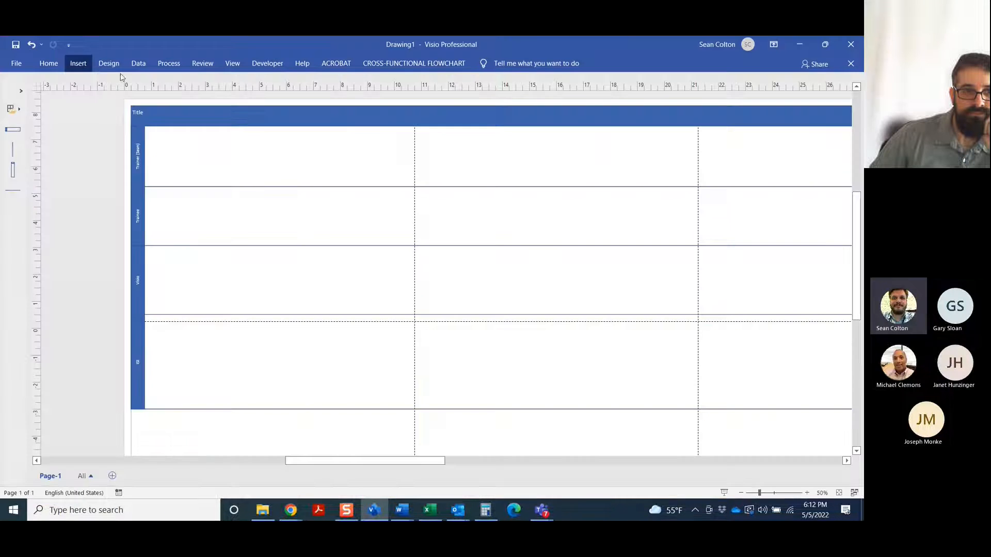
Create a new drawing with horizontal swimlanes from the Cross-Functional Flowchart template
left_click(16, 69)
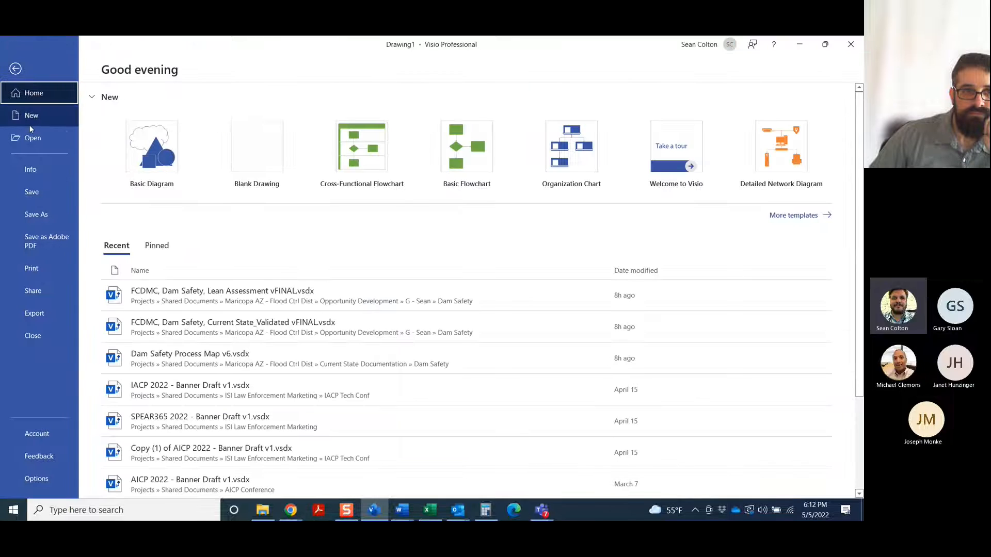
left_click(30, 123)
left_click(409, 160)
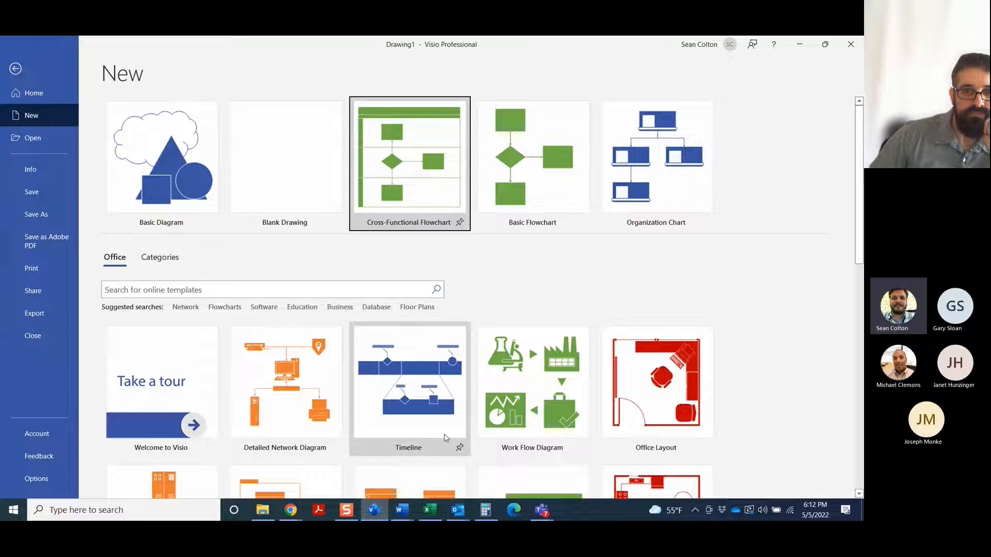
left_click(503, 296)
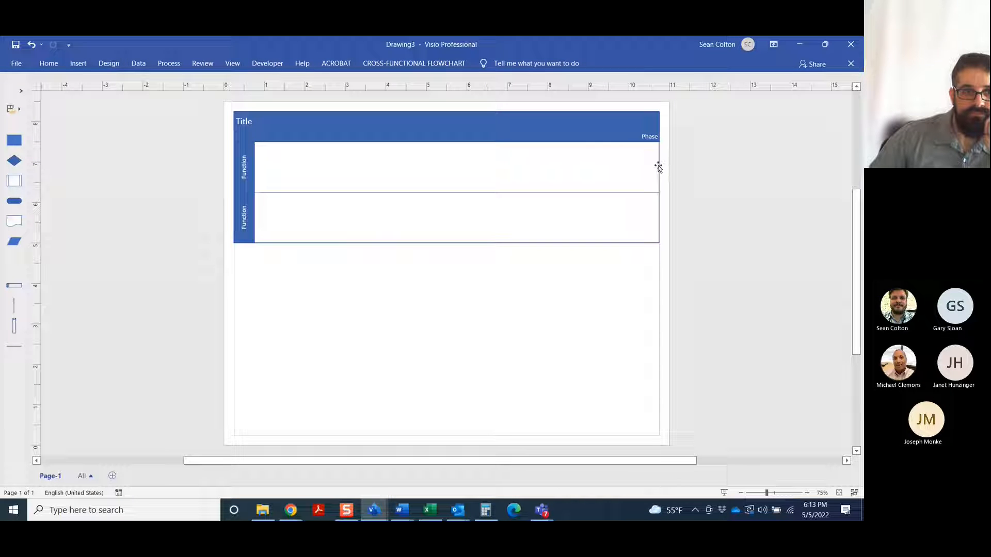
Widen the cross-functional flowchart to the right past the page break, ending at about 14 inches on the ruler
left_click_drag(666, 167, 800, 206)
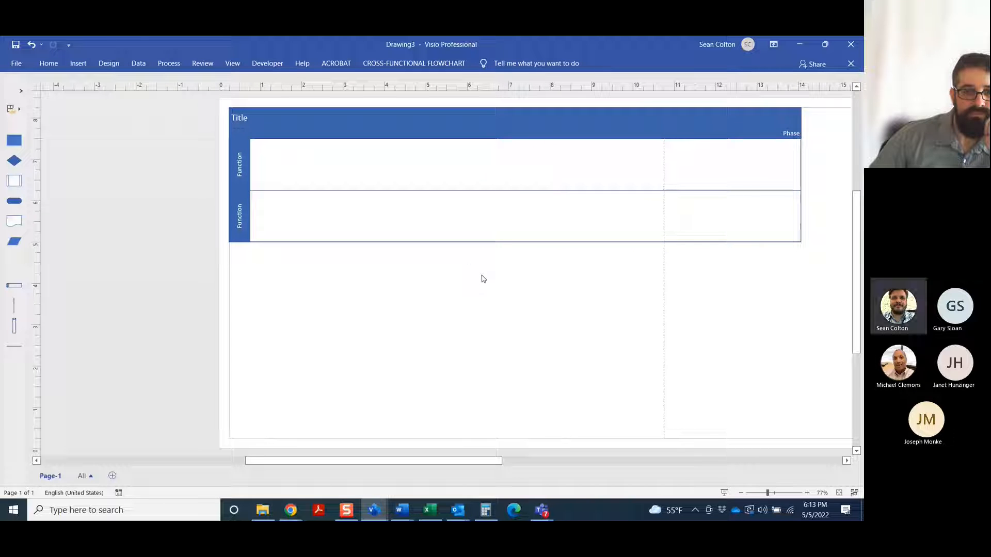
mouse_move(373, 460)
left_mouse_down()
mouse_move(412, 474)
mouse_move(341, 458)
left_mouse_up()
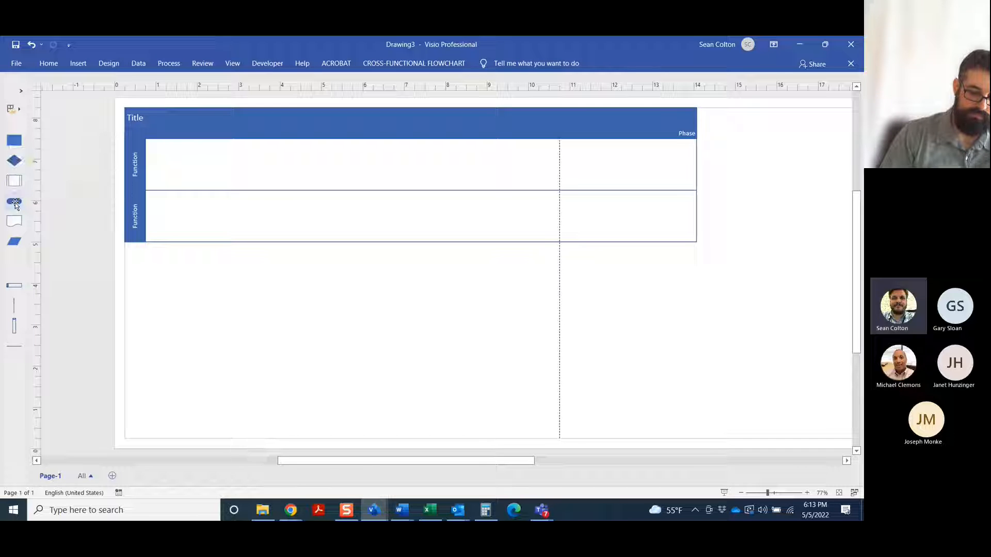
Add a Start/End shape near the beginning of the upper swimlane and label it "Start/End"
left_click_drag(16, 204, 186, 164)
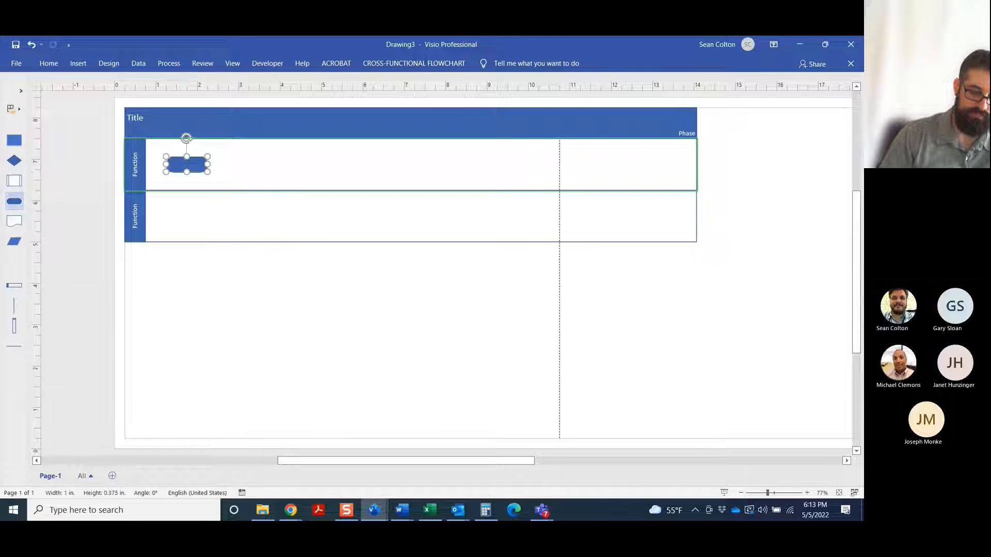
left_click(807, 493)
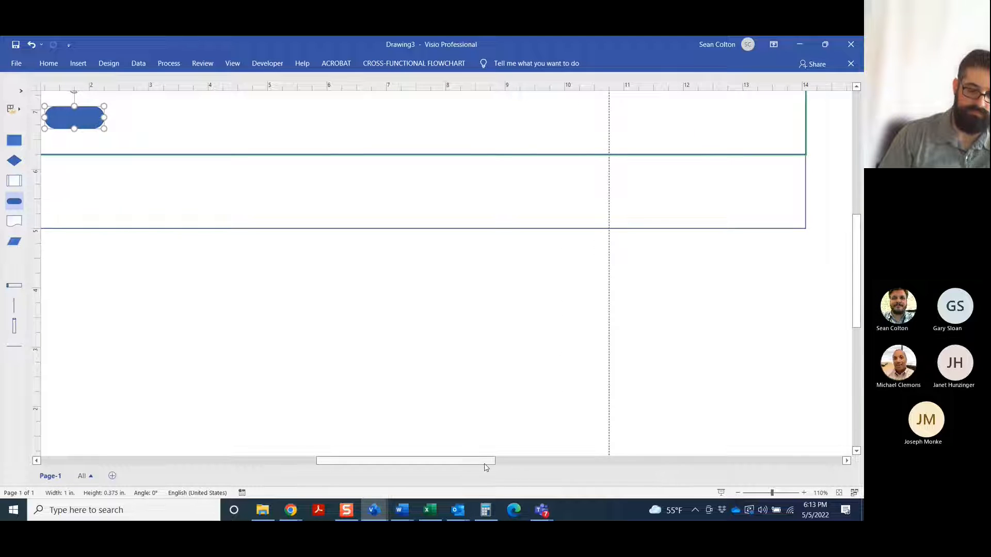
left_click_drag(486, 461, 453, 461)
scroll(312, 261, "up", 1)
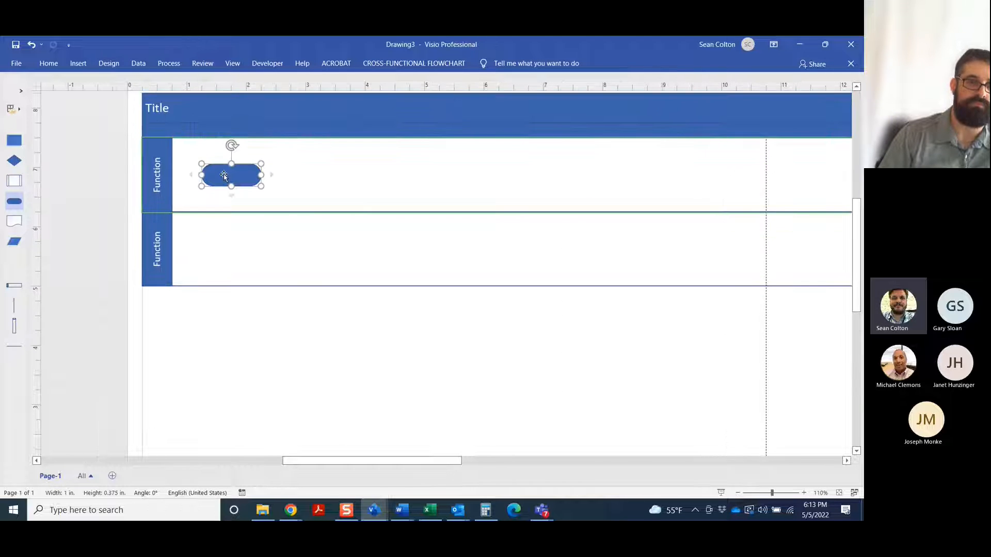
double_click(243, 178)
type("star")
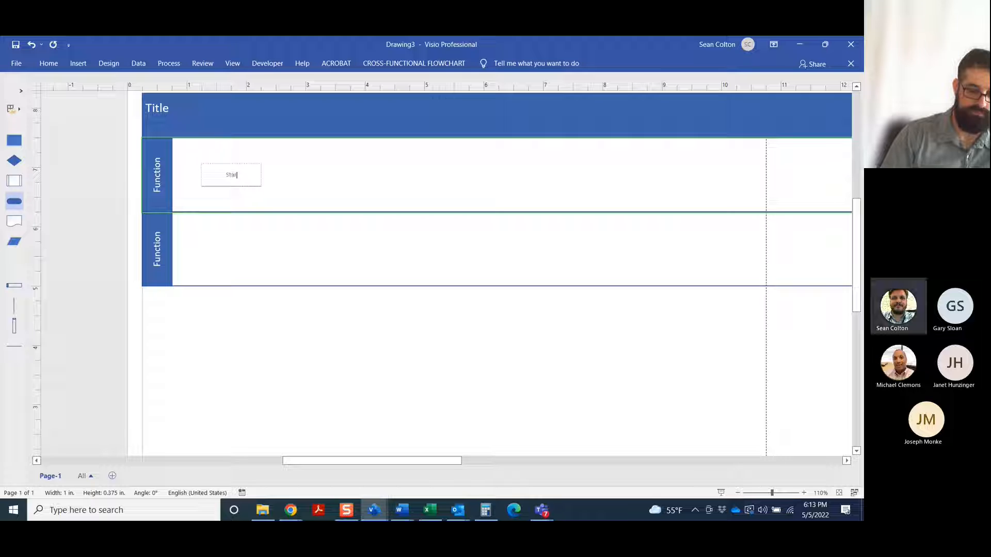
type("t/end")
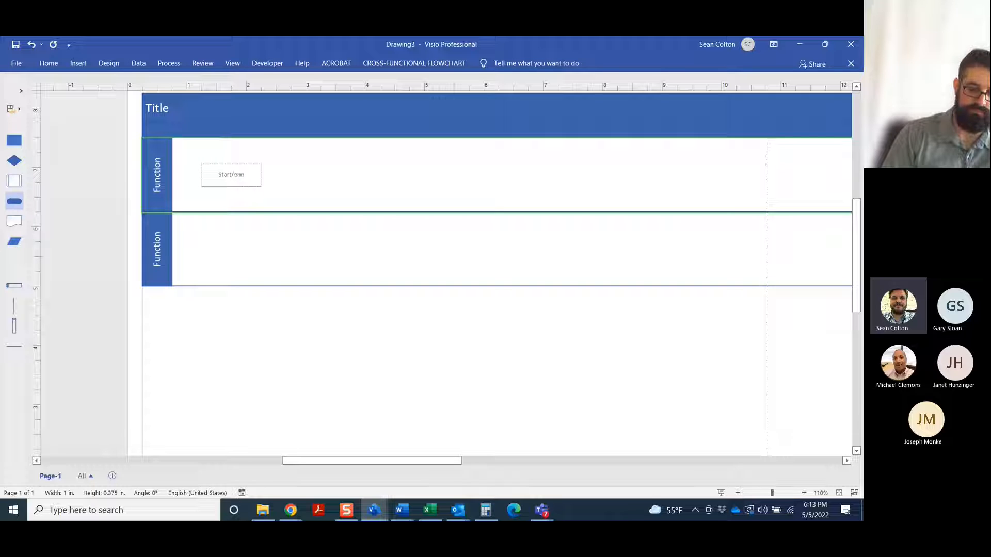
key("BackSpace")
key("BackSpace")
type("End")
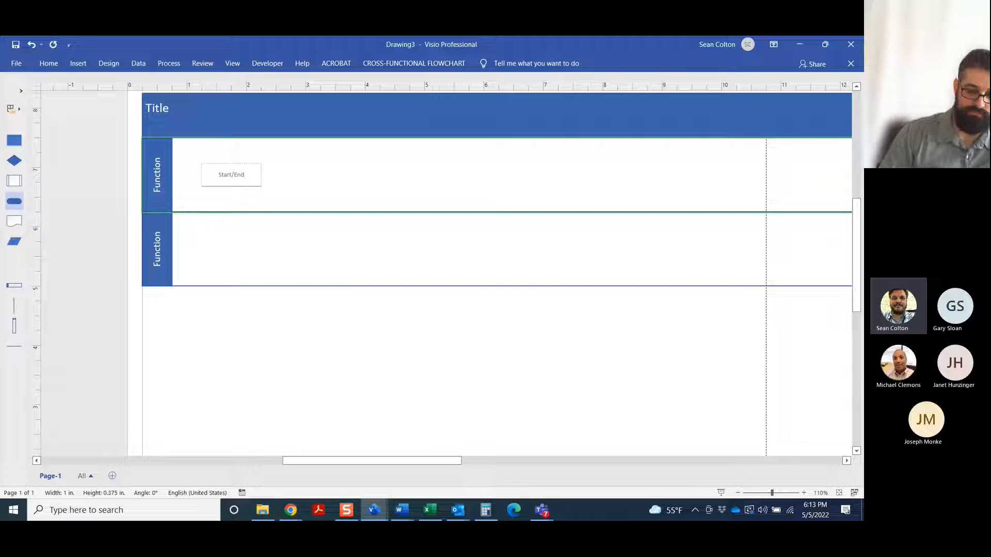
left_click(303, 242)
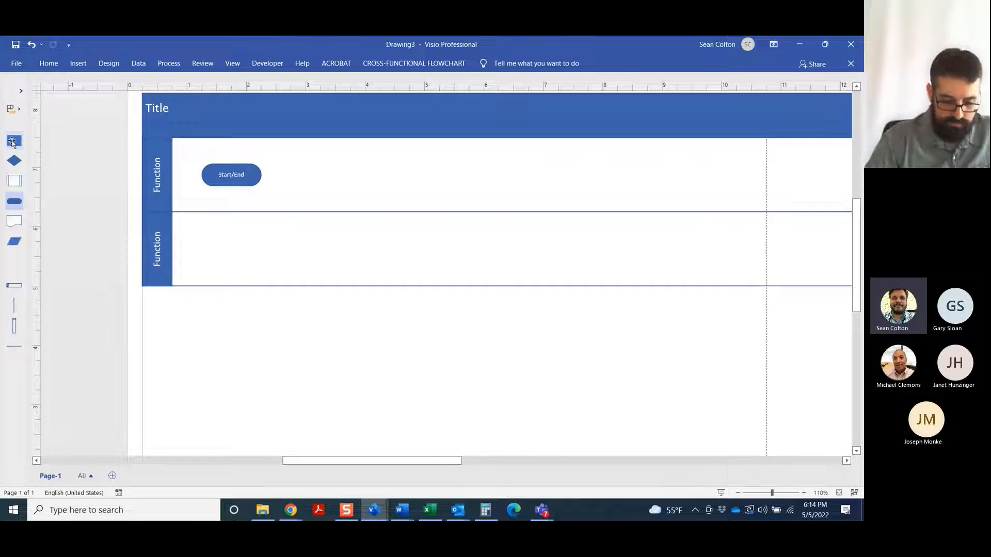
Add a Process shape beside the Start/End shape in the upper swimlane and label it "Process"
left_click_drag(12, 142, 332, 178)
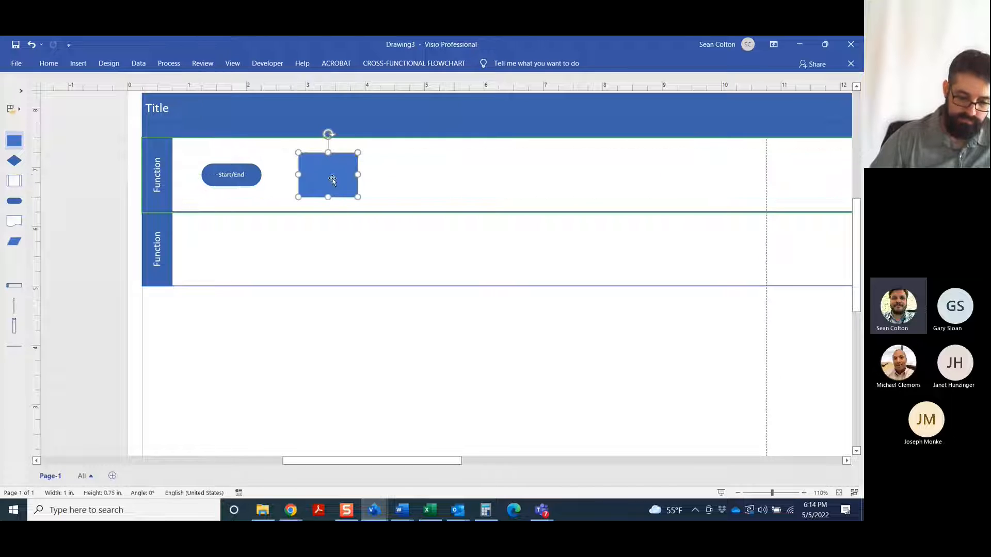
double_click(321, 176)
type("Pr")
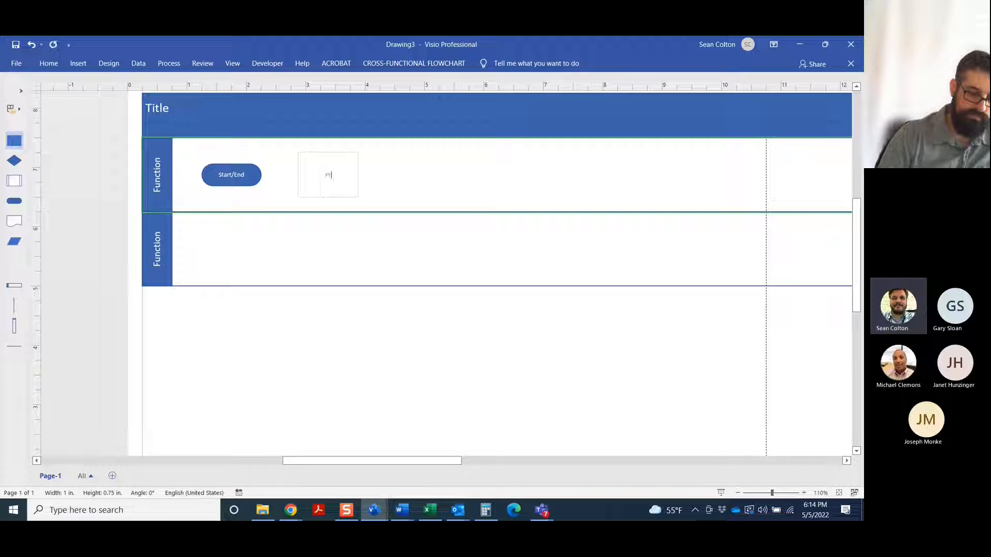
type("oes")
key("BackSpace")
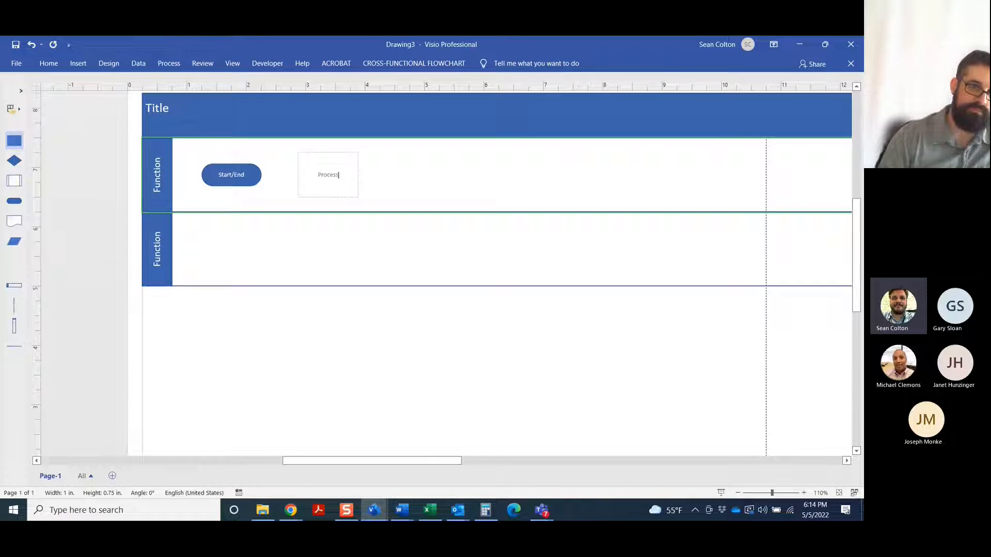
left_click(422, 199)
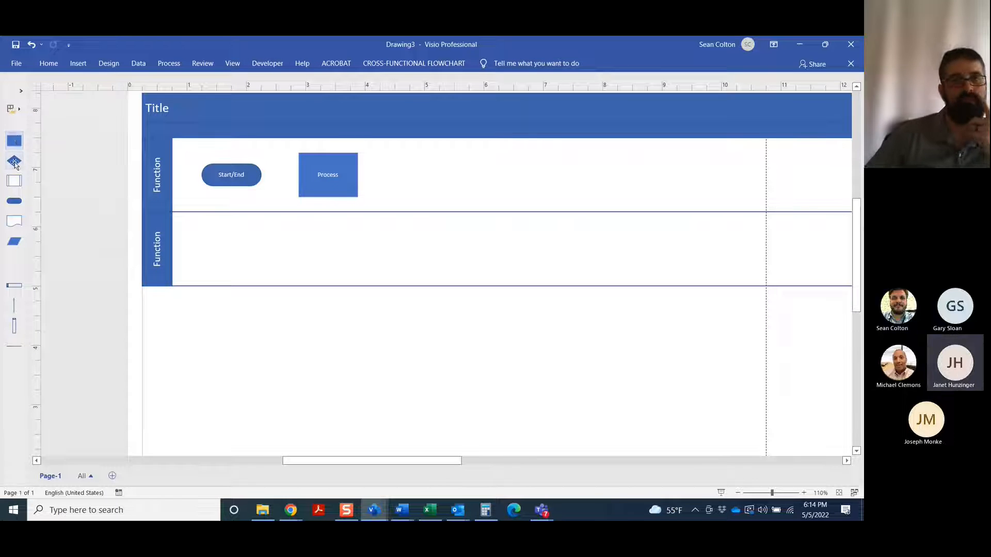
Add a Decision diamond beside the Process shape in the upper swimlane and label it "Decision"
left_click_drag(14, 162, 424, 176)
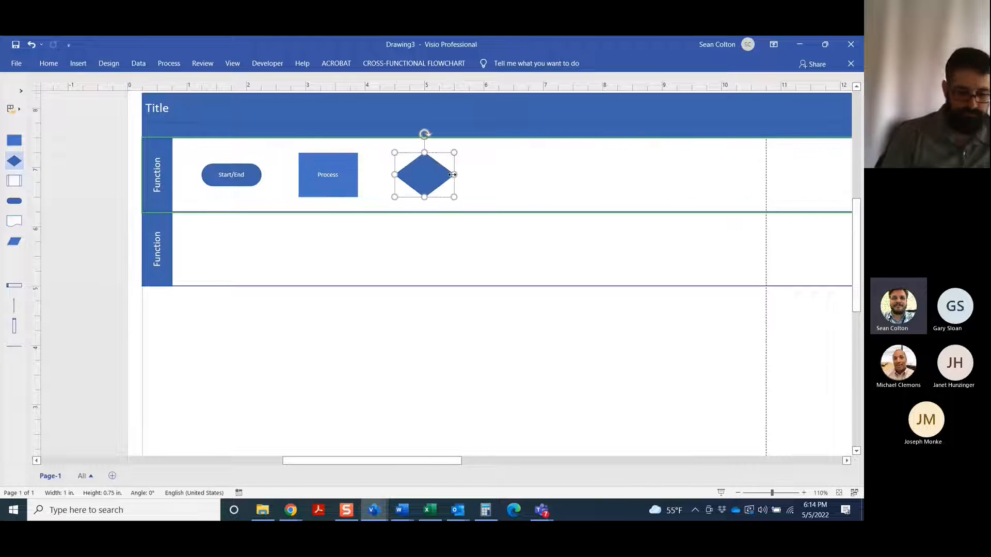
type("Decs")
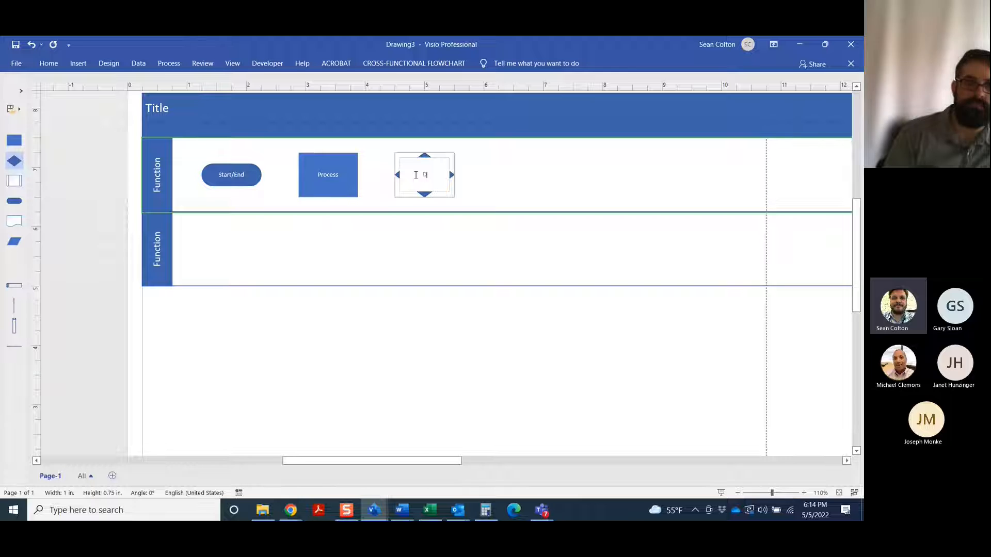
key("BackSpace")
type("ision")
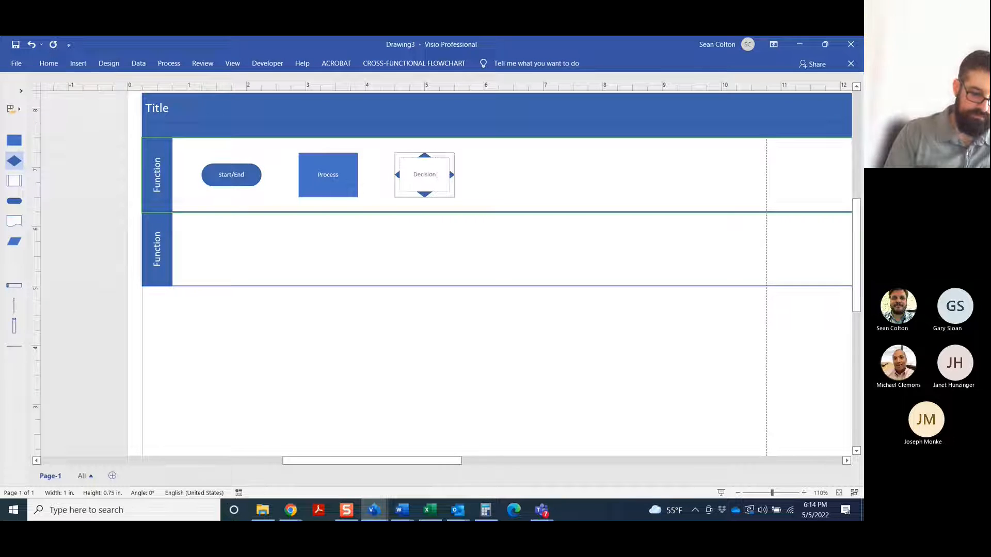
left_click(537, 183)
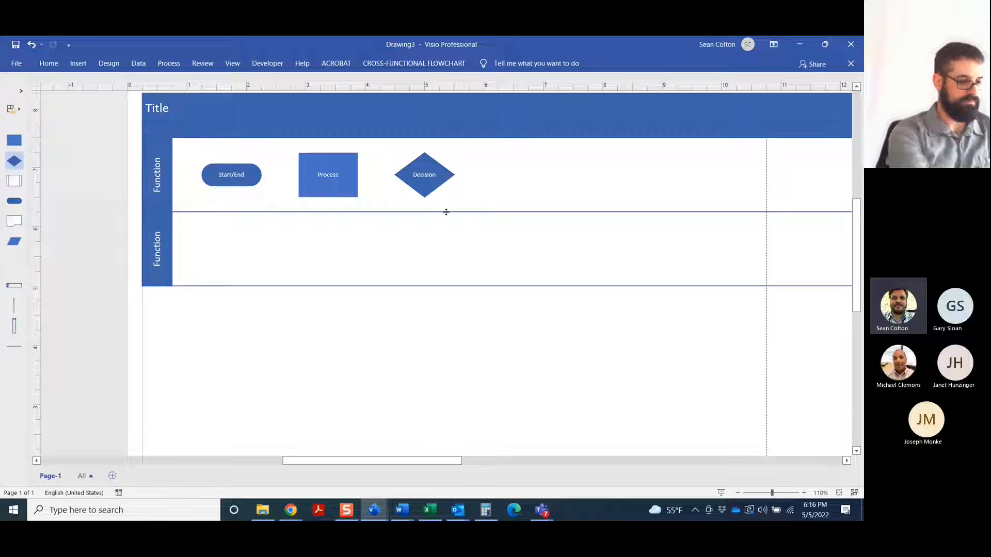
scroll(861, 248, "up", 1)
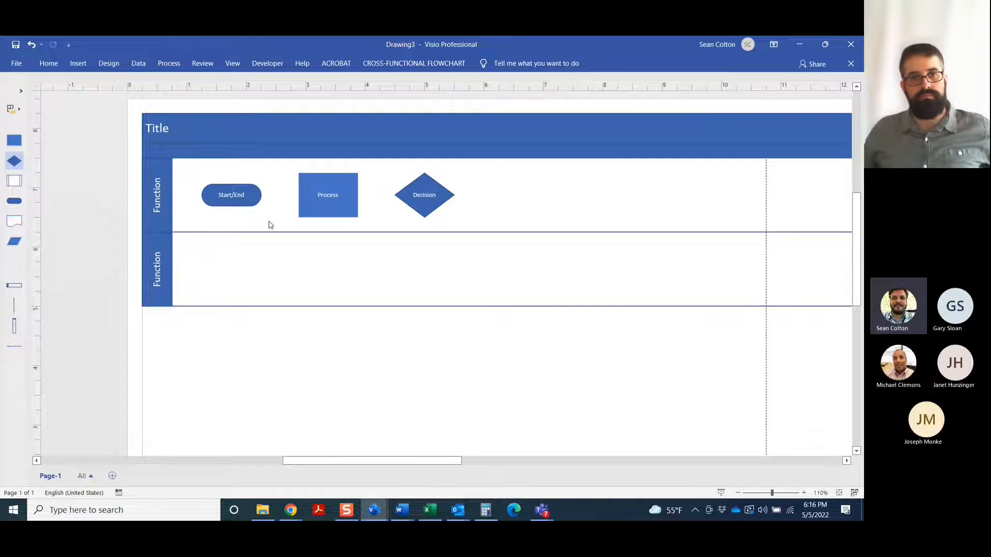
left_click_drag(191, 166, 489, 226)
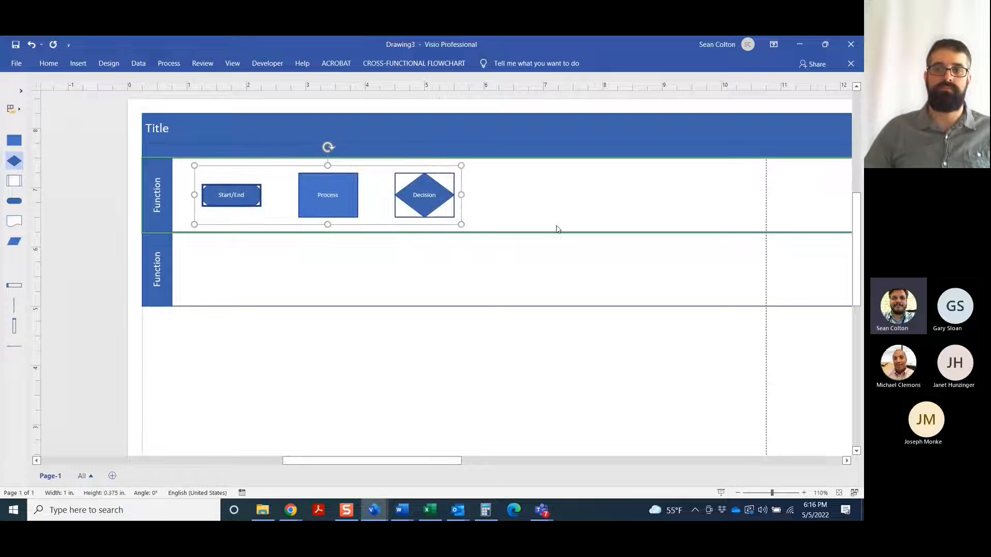
left_click(49, 63)
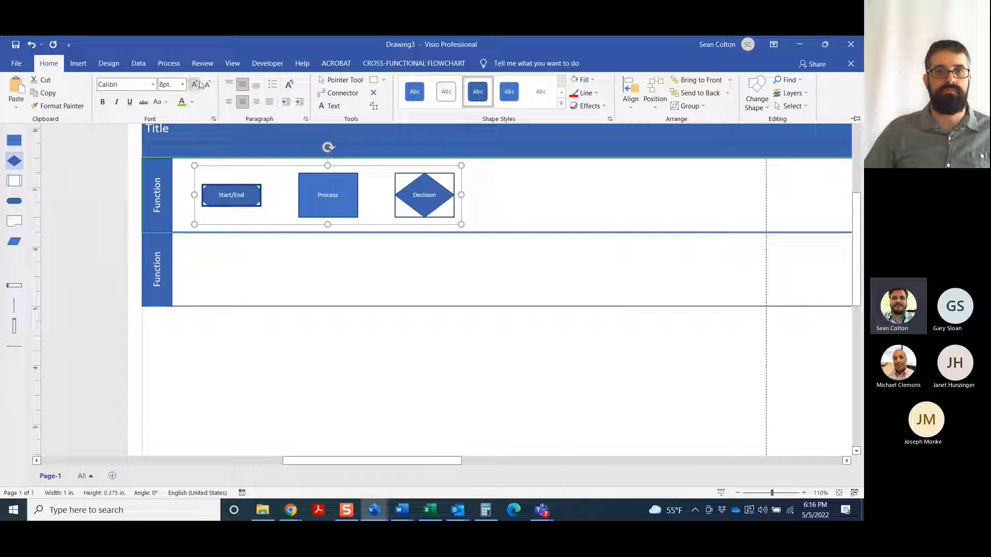
left_click(538, 192)
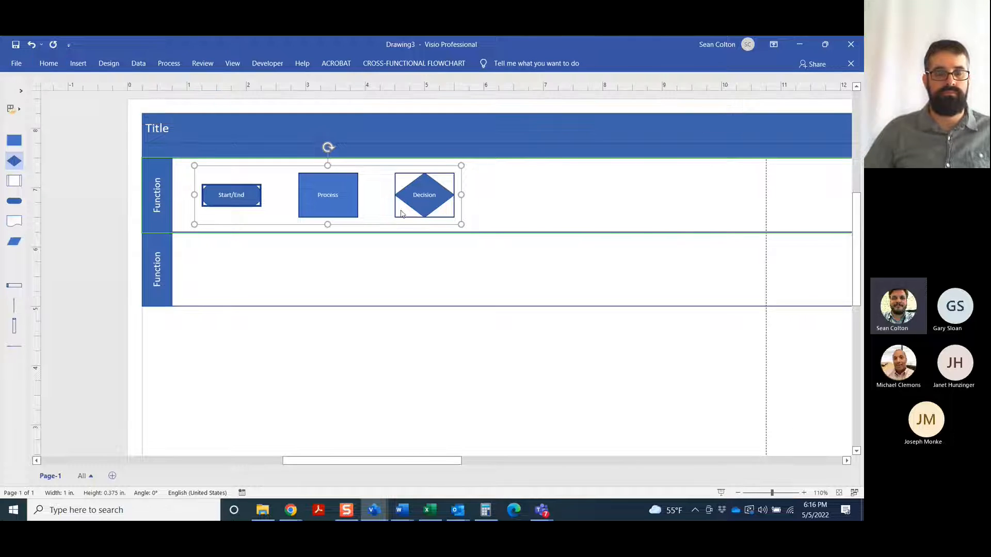
left_click(572, 227)
Increase the font size of the Start/End shape's label to 10 pt
left_click(245, 187)
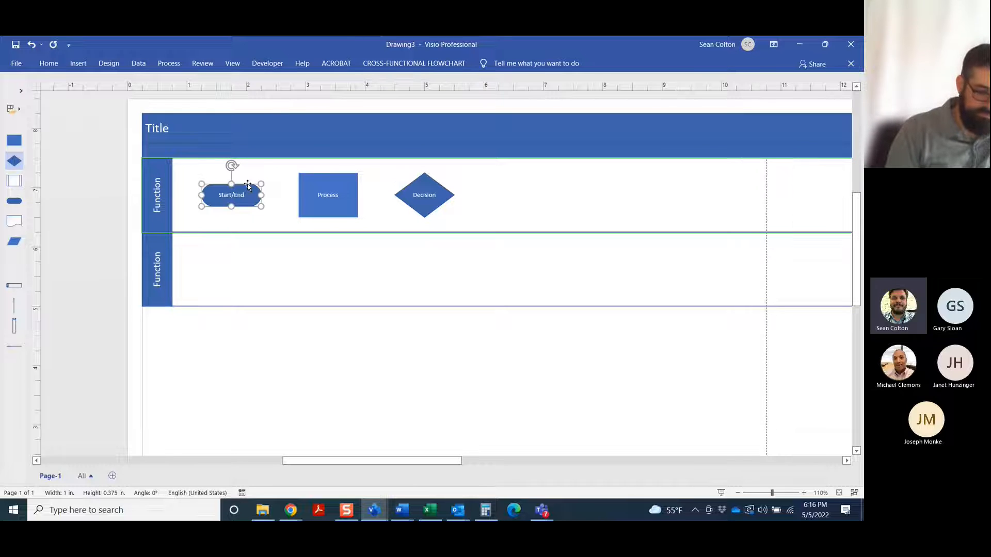
right_click(246, 187)
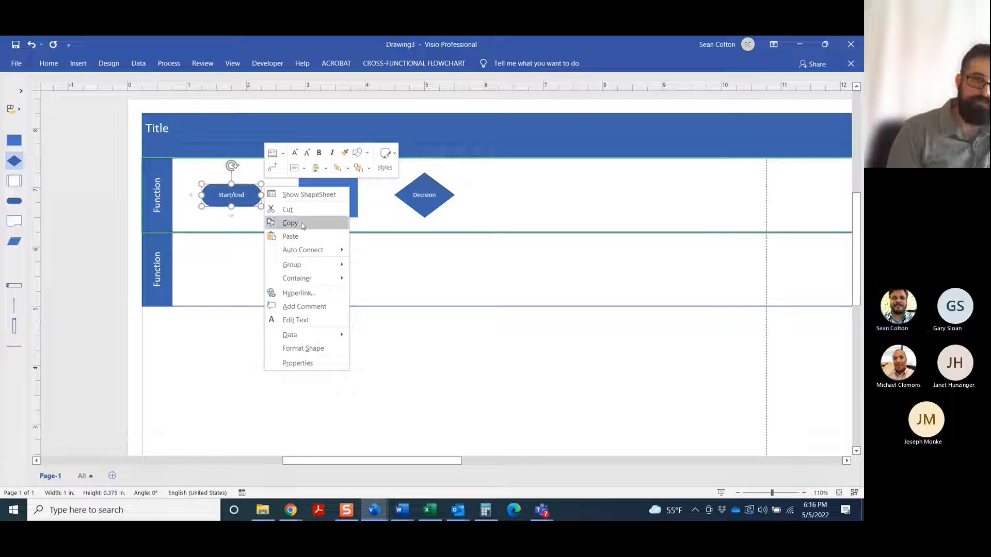
left_click(294, 153)
left_click(295, 153)
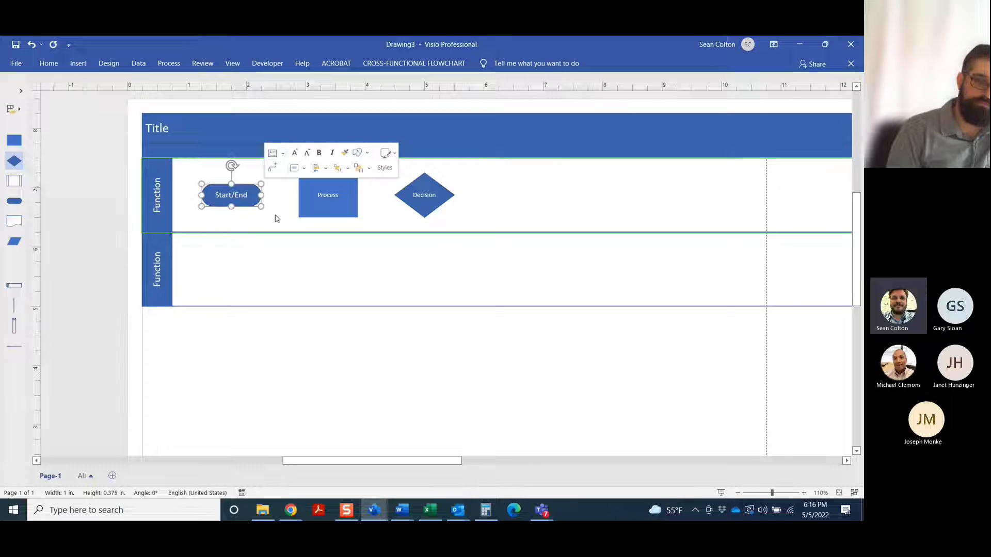
left_click(275, 214)
Set the label font size of the Start/End, Process and Decision shapes together to 10 pt
left_click_drag(191, 166, 542, 253)
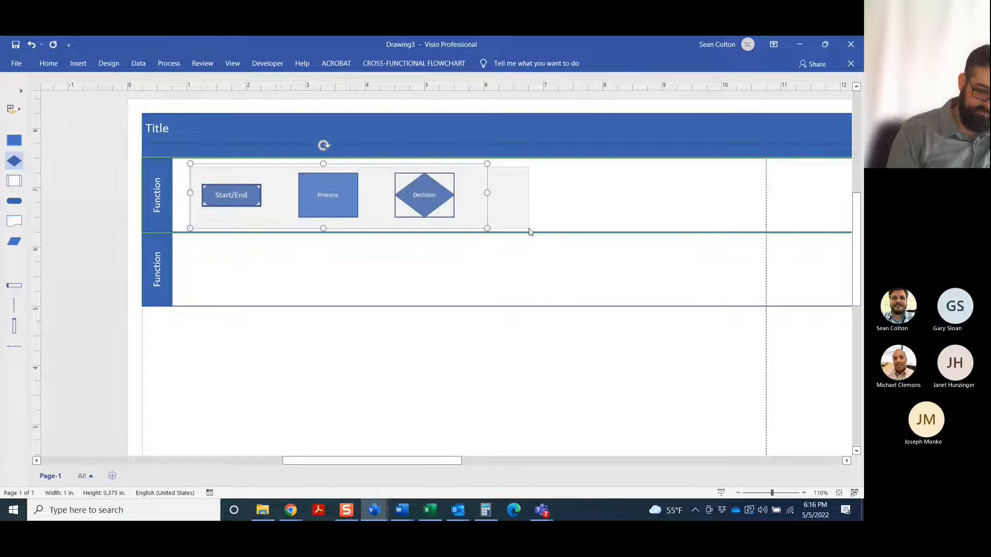
left_click(49, 63)
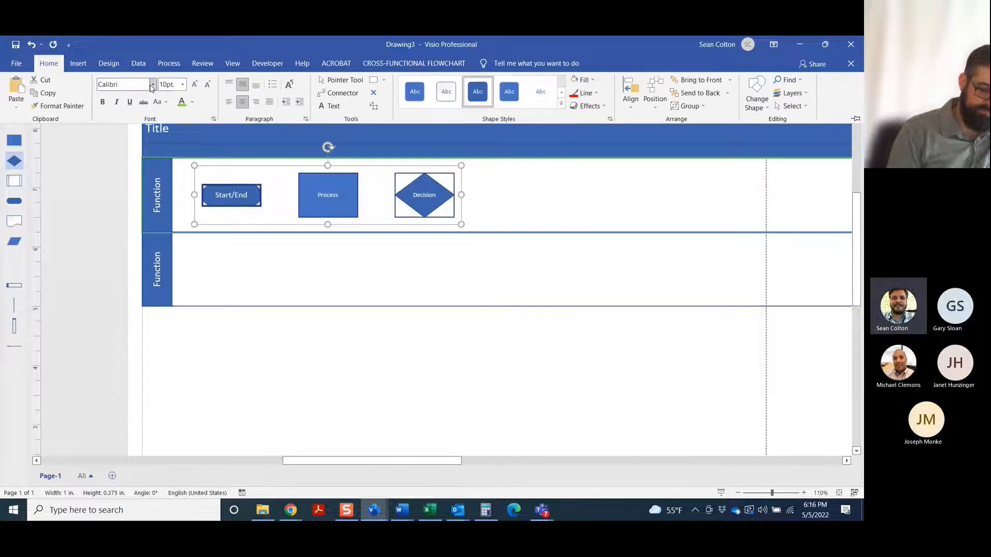
left_click(182, 86)
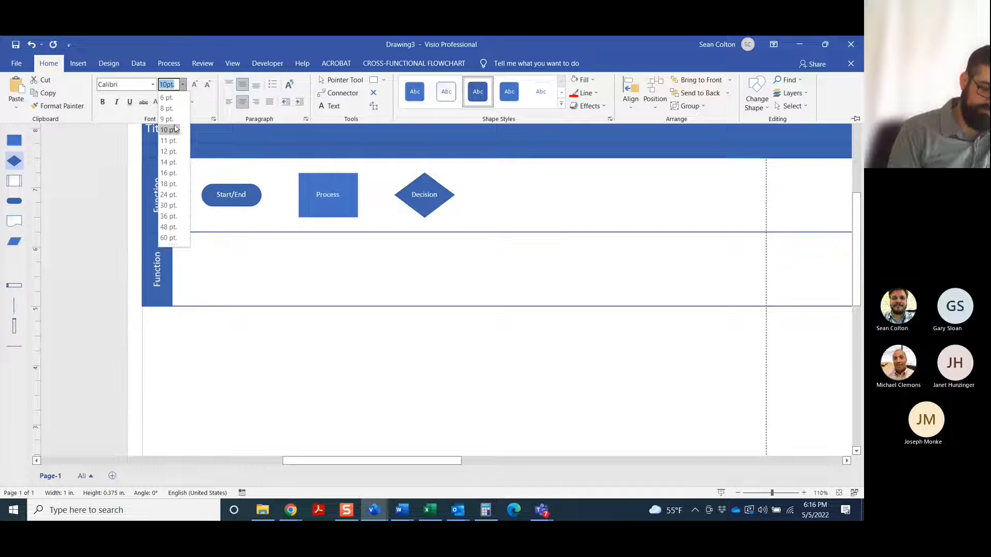
left_click(526, 200)
left_click(526, 200)
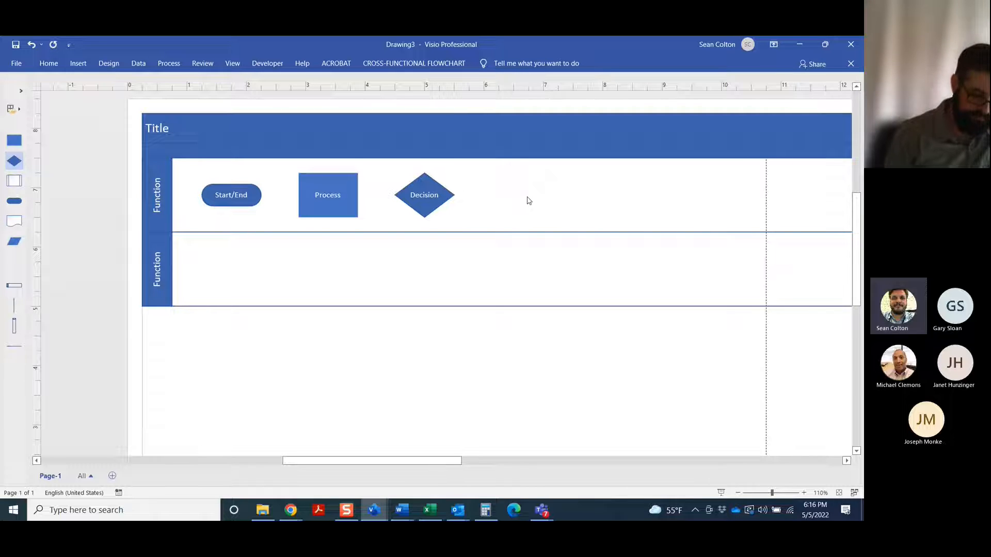
left_click(529, 200)
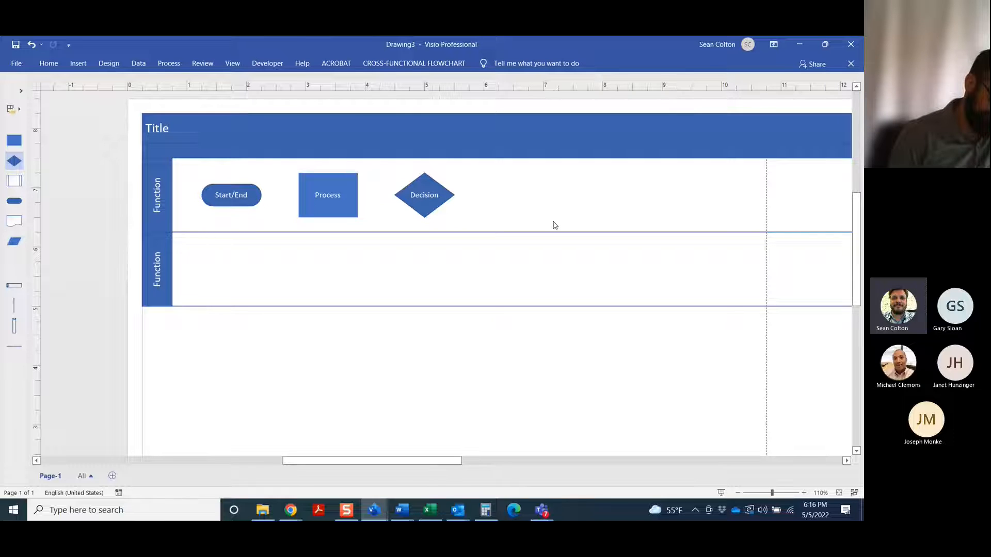
left_click(803, 493)
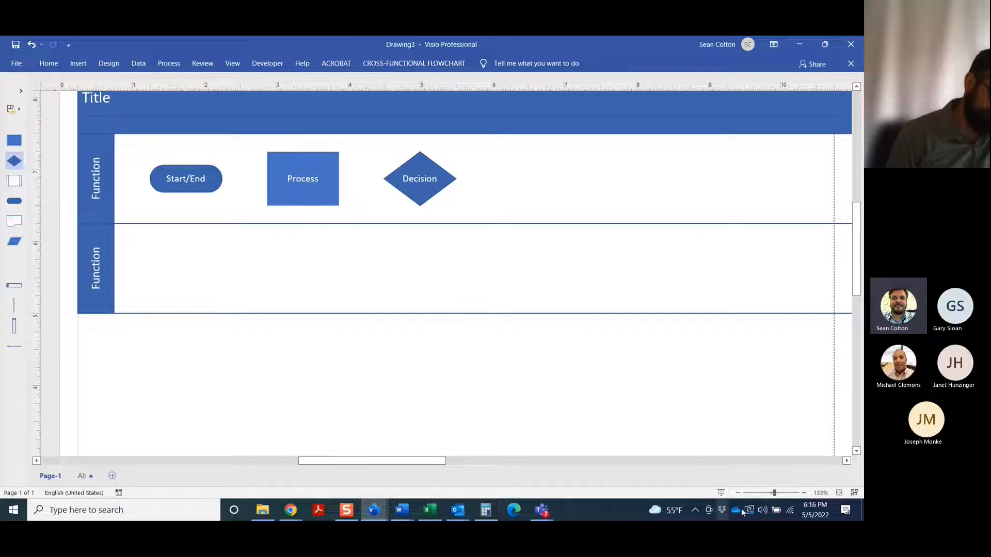
left_click(737, 492)
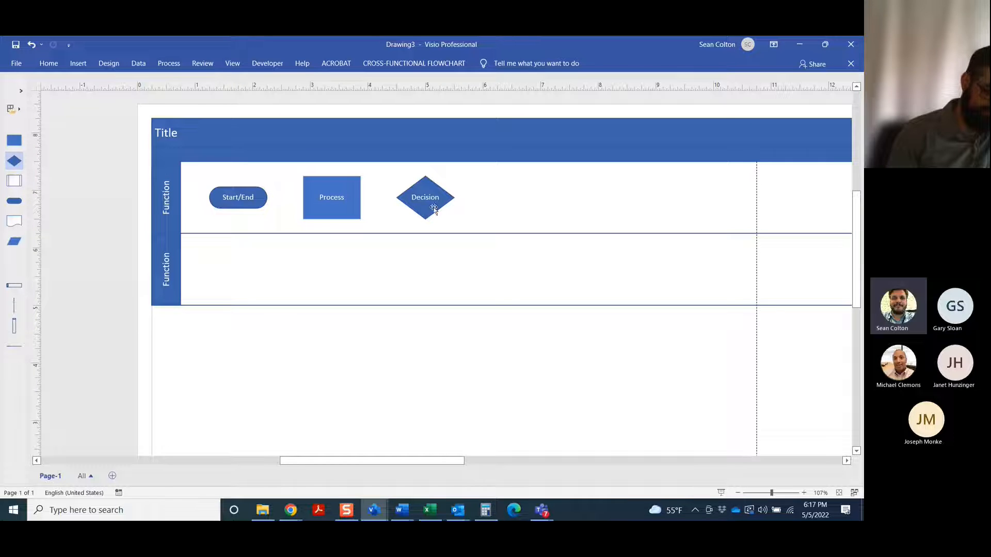
mouse_move(434, 209)
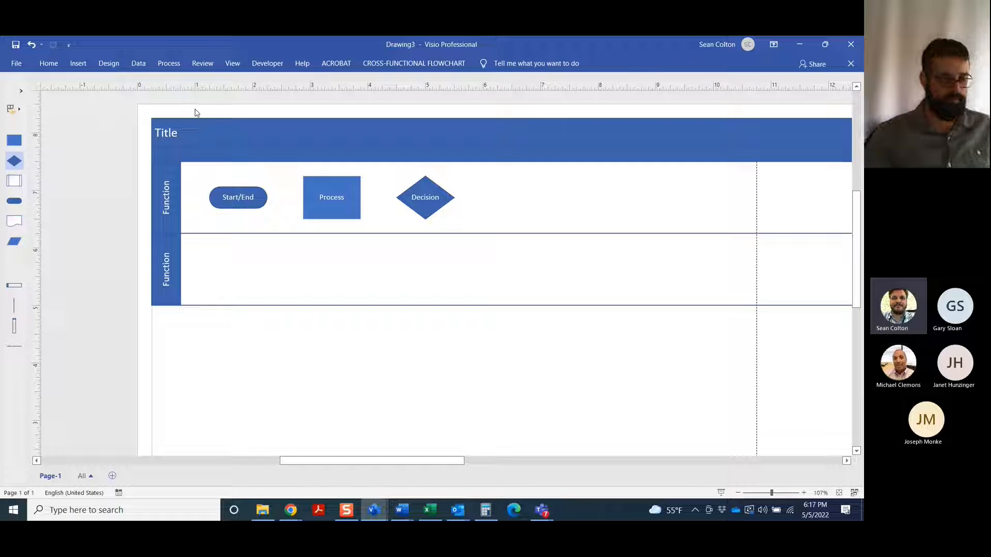
Connect the Start/End shape's right side to the Process shape's left side with the Connector tool, and return to the Pointer Tool
left_click(51, 66)
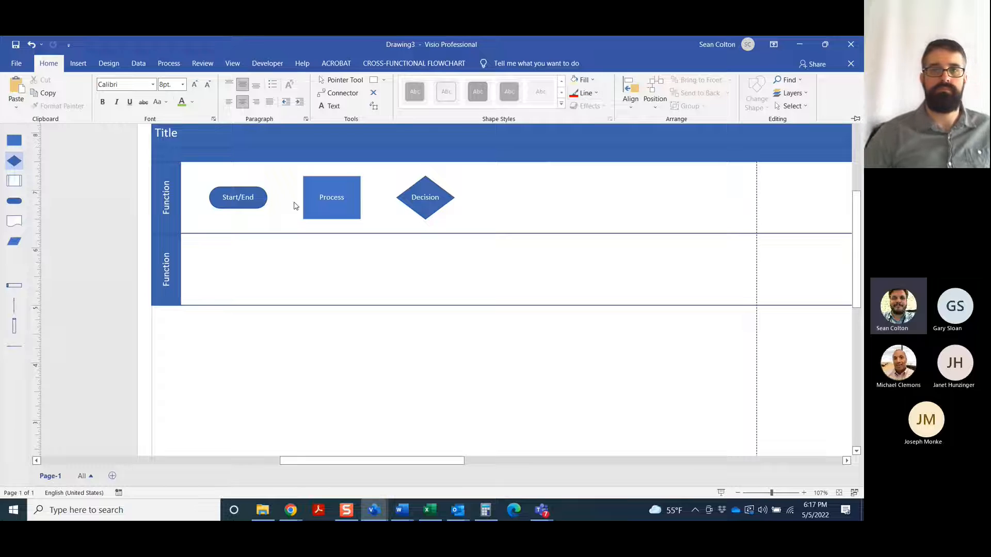
key("ctrl+F1")
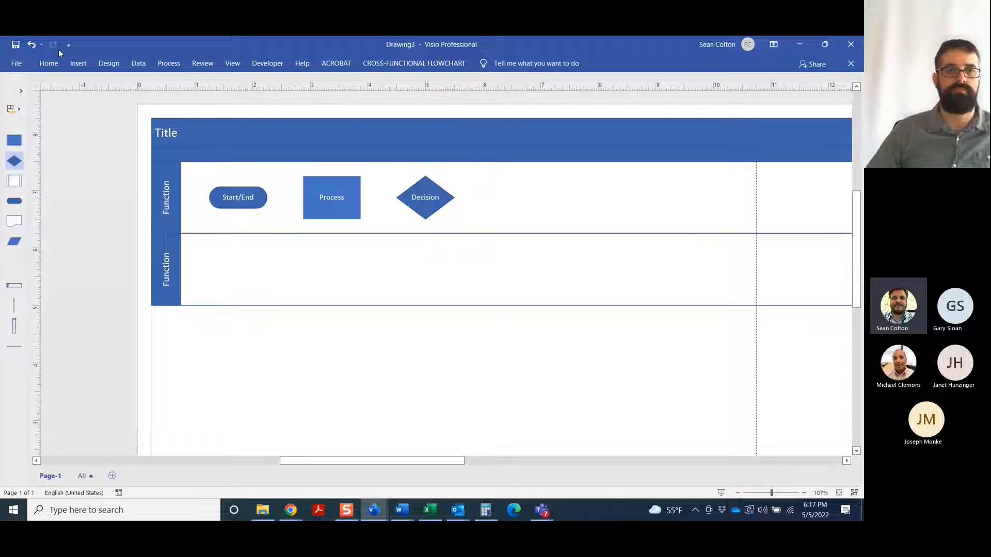
left_click(49, 63)
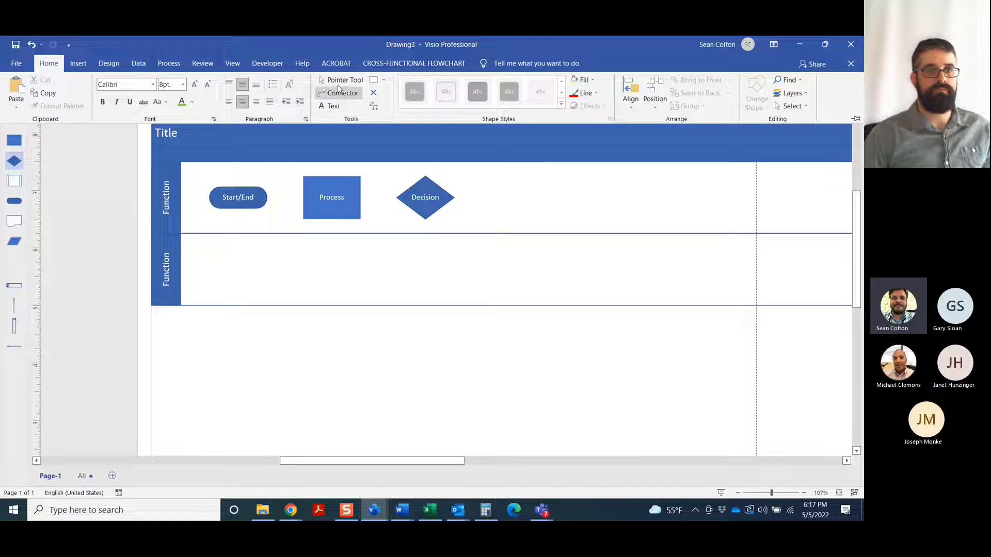
left_click(330, 93)
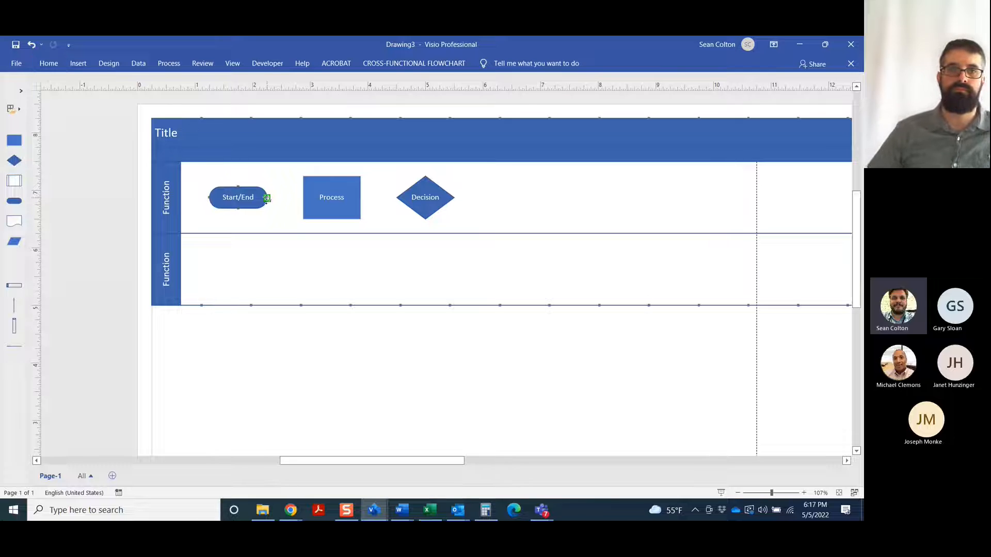
left_click_drag(302, 198, 303, 198)
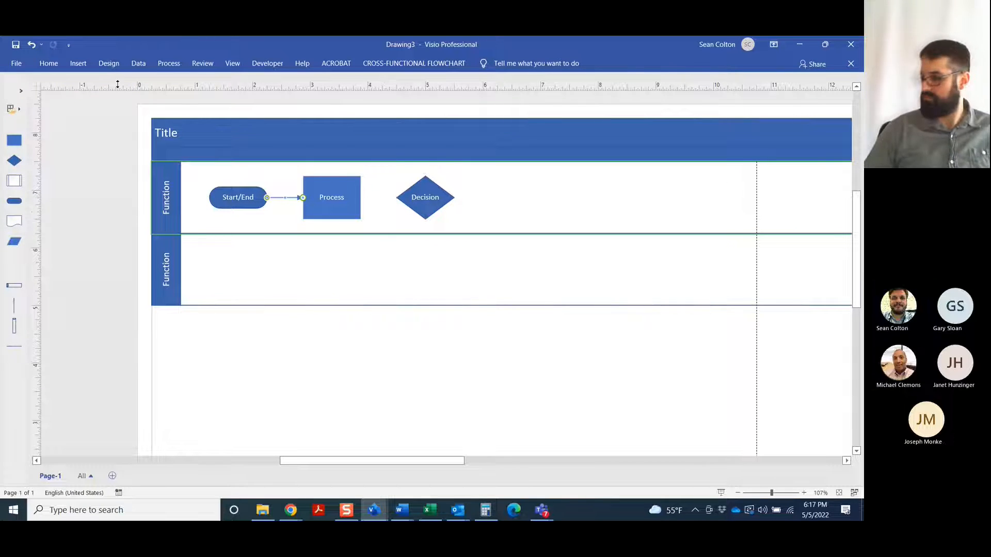
left_click(48, 63)
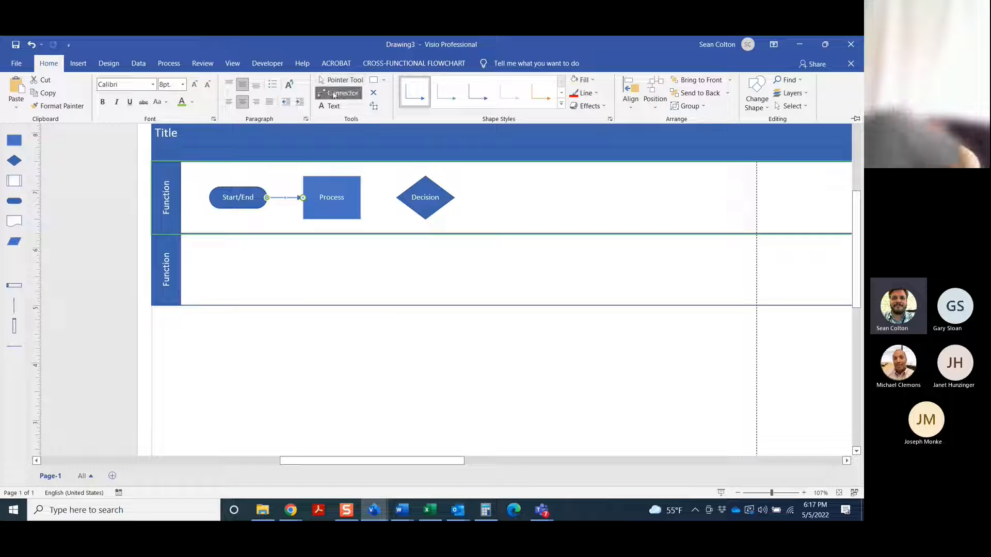
left_click(331, 81)
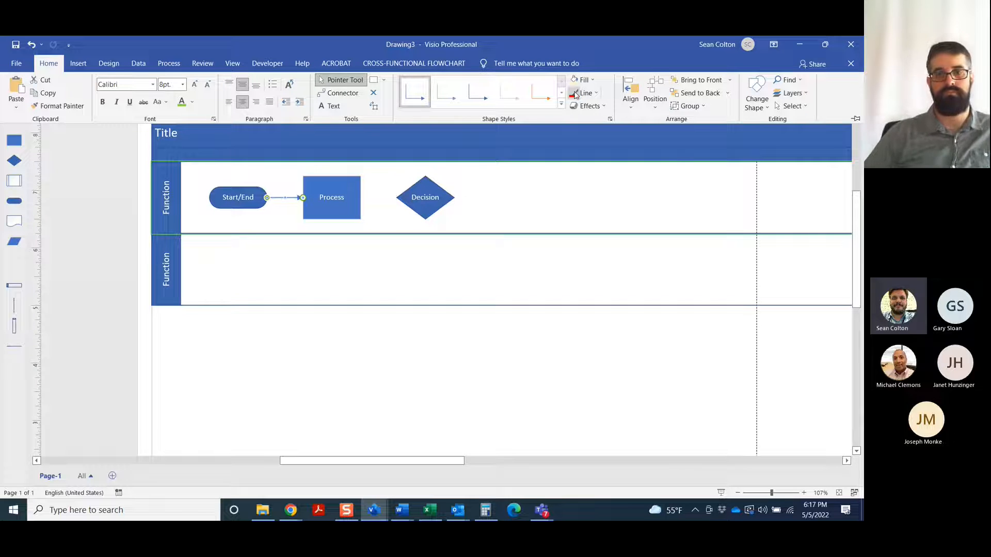
left_click(281, 204)
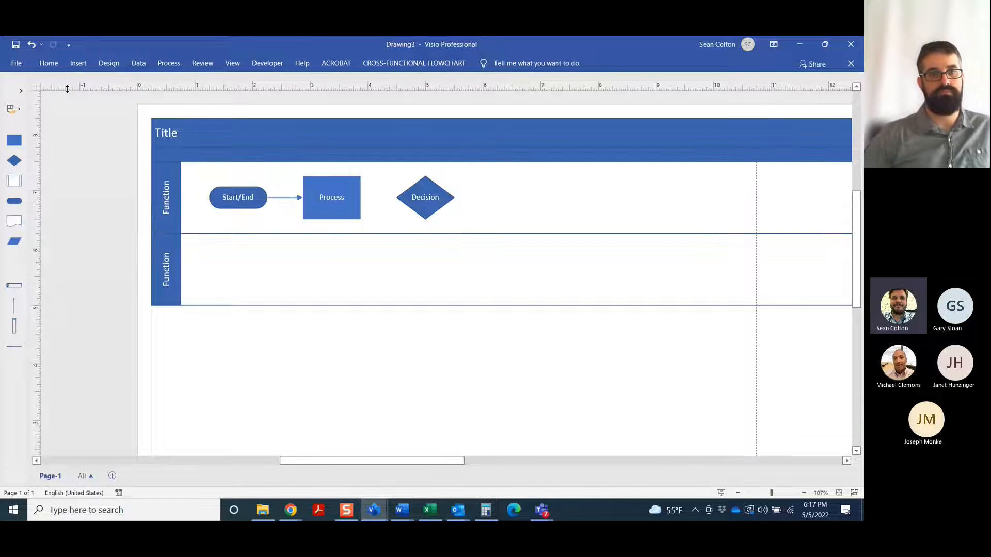
Pin the ribbon so the Home commands stay open while working on the drawing
left_click(52, 64)
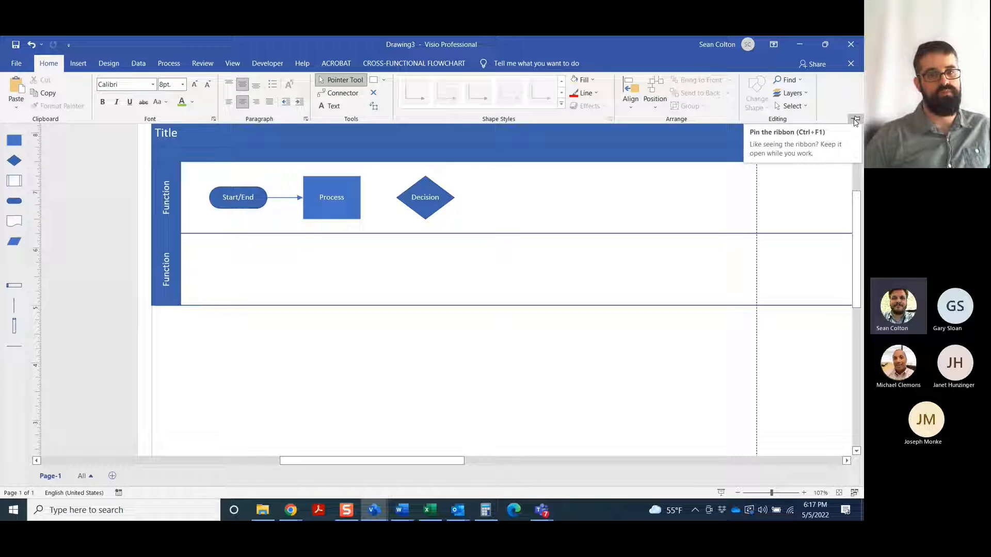
left_click(854, 120)
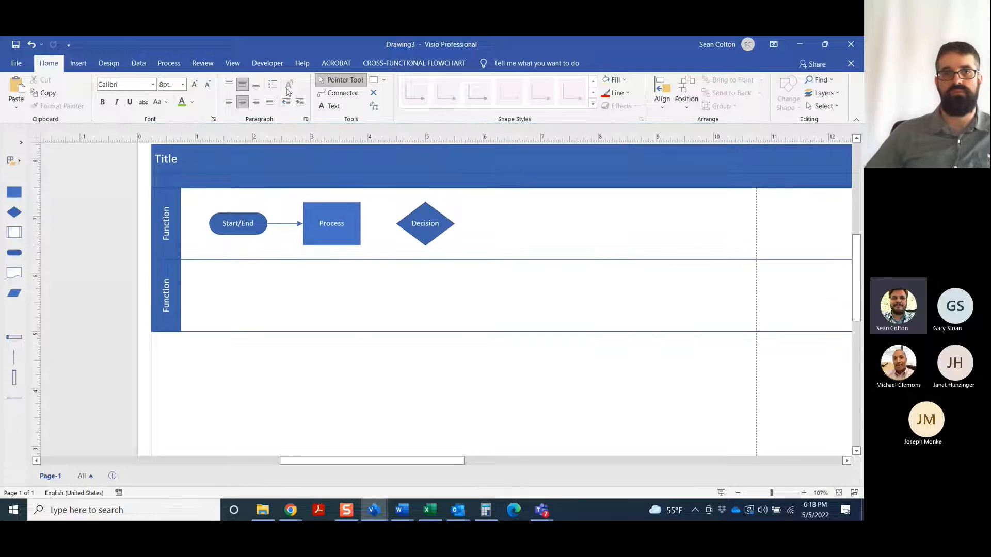
left_click(857, 121)
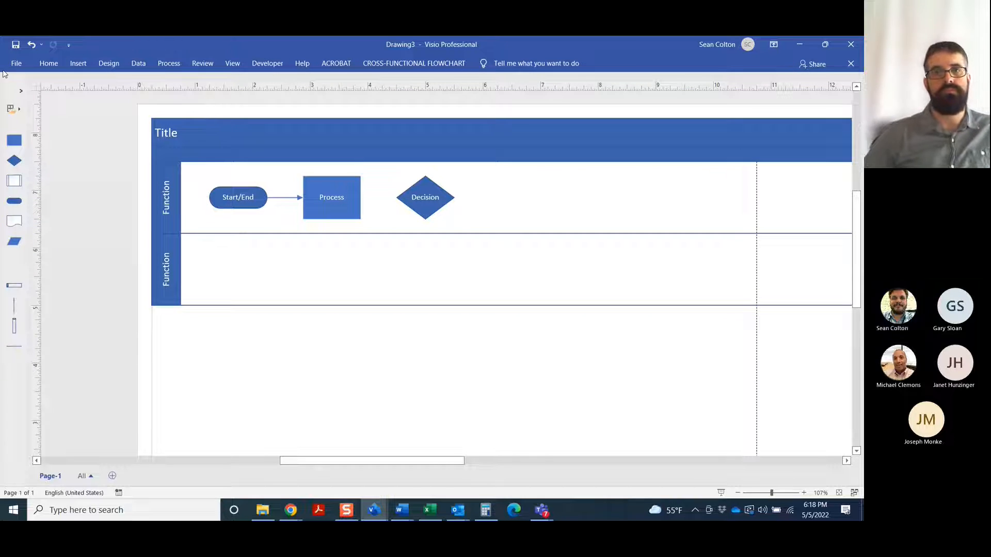
left_click(49, 63)
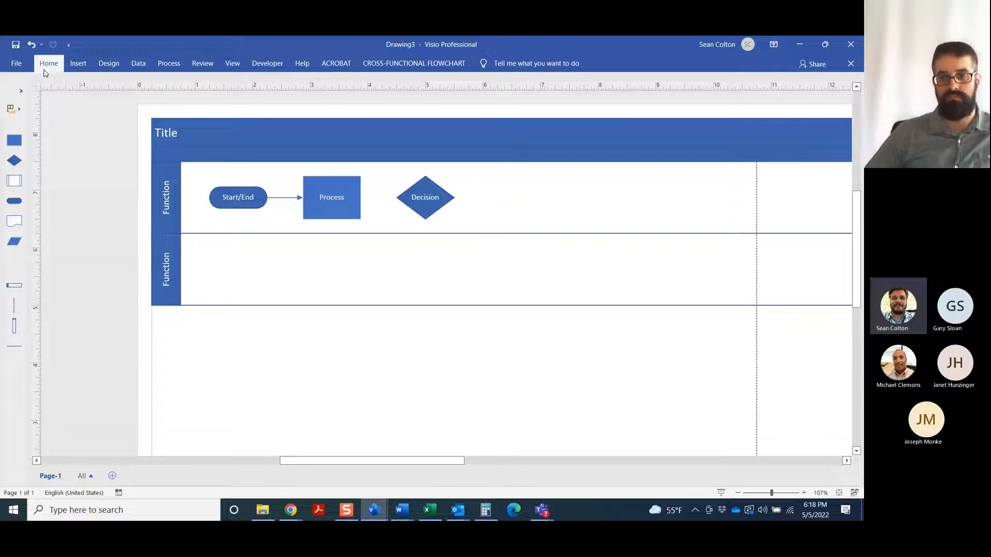
left_click(856, 120)
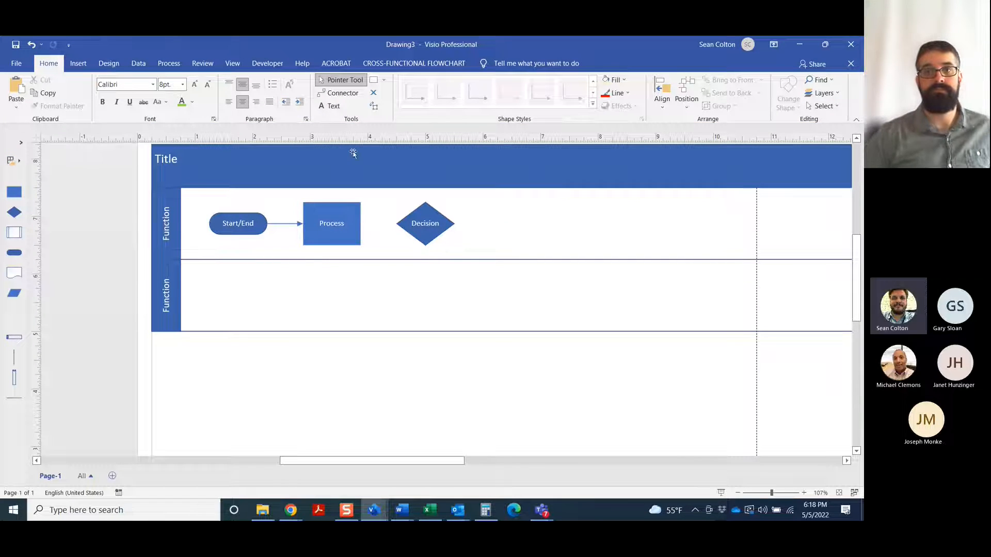
Draw a connector from the Process shape's right side to the Decision diamond's left corner and return to the Pointer Tool
left_click(340, 93)
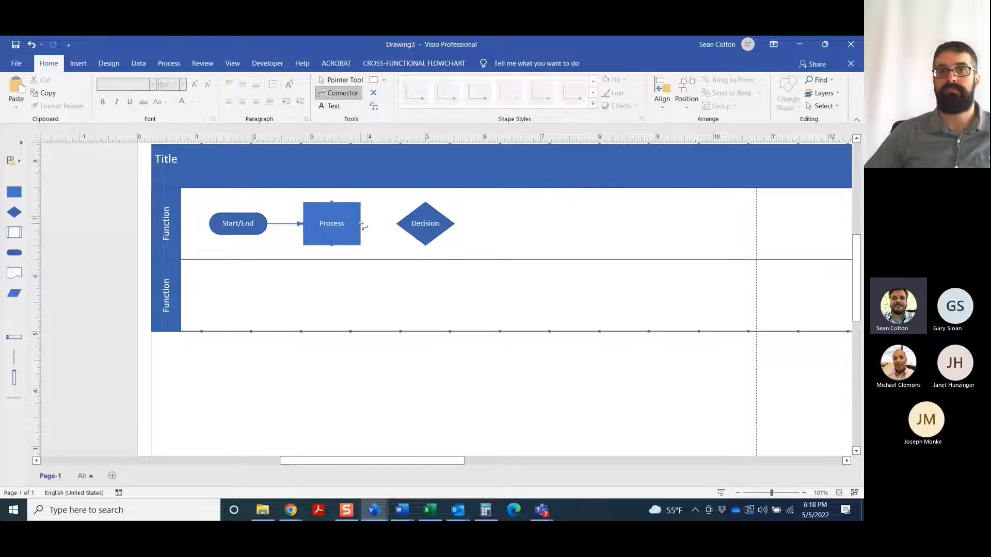
left_click_drag(362, 225, 398, 224)
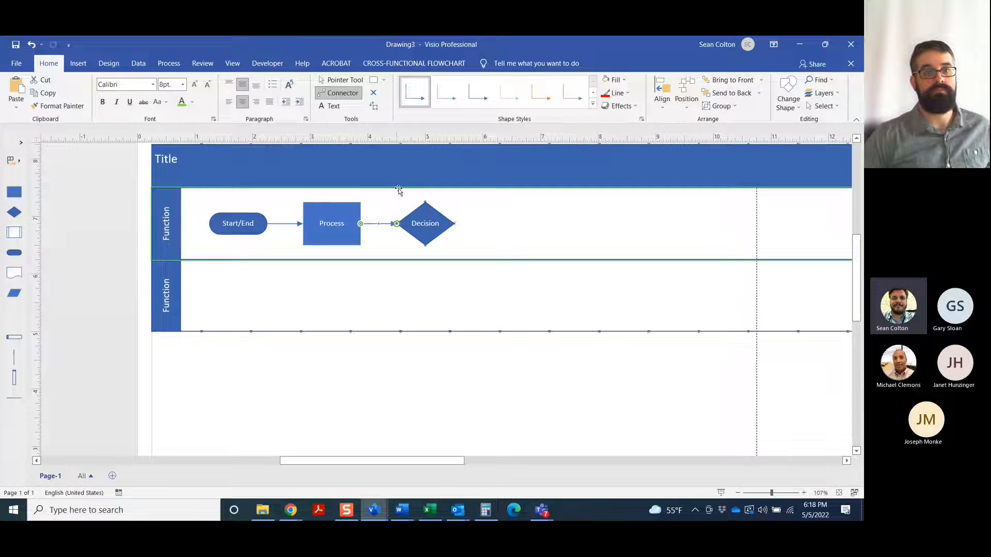
left_click(351, 79)
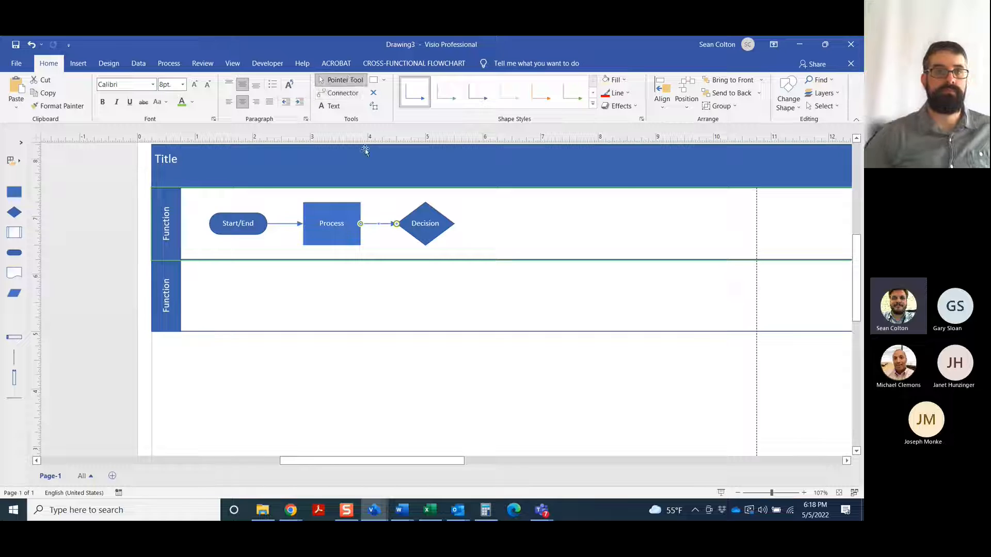
Look at the line formatting options for the connector between the Process and Decision shapes
left_click(626, 95)
left_click(613, 216)
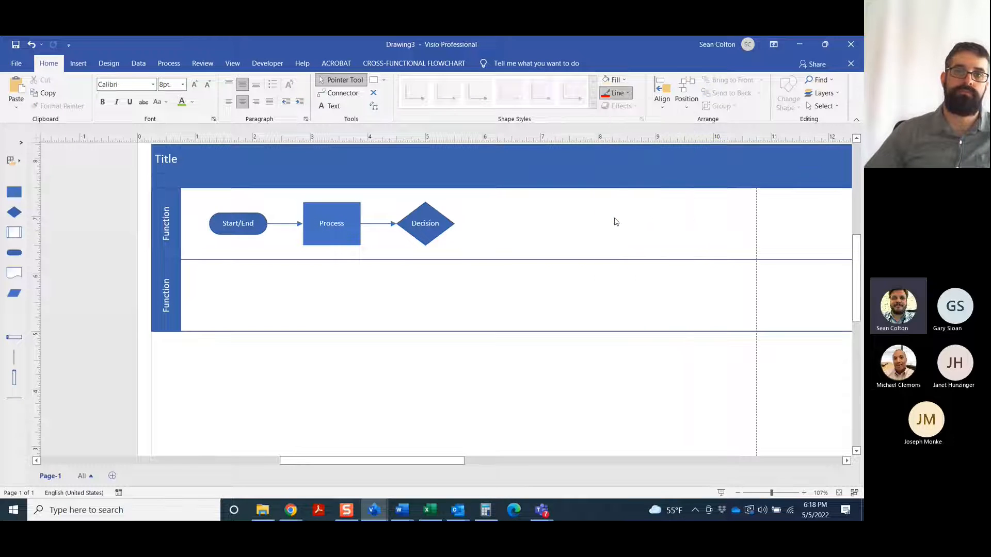
left_click(384, 224)
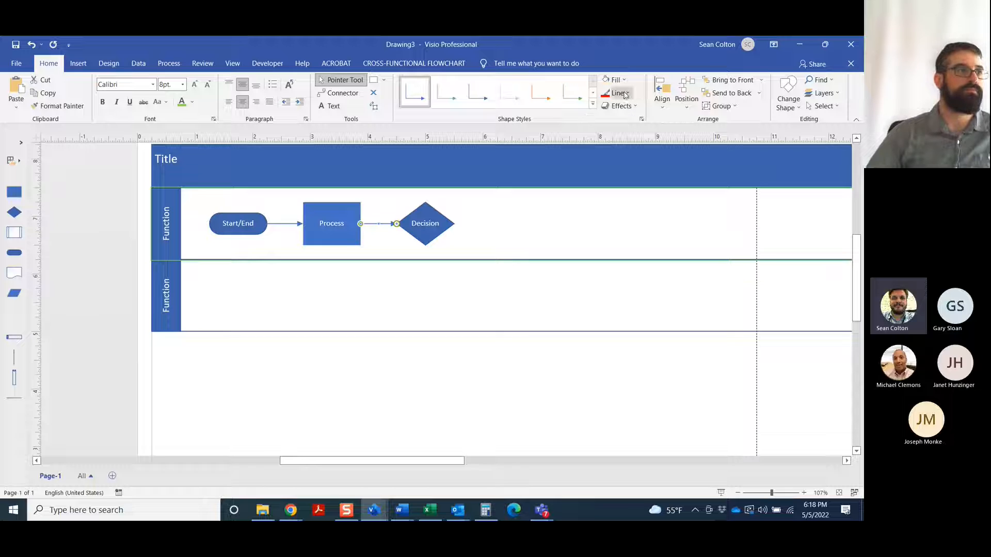
left_click(525, 220)
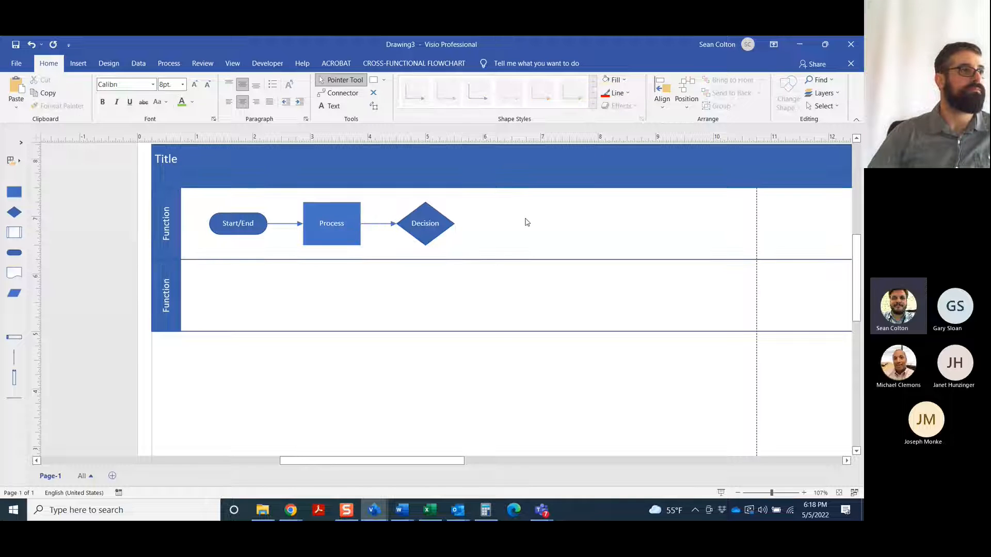
Make the upper swimlane taller and move the three connected shapes down together to its vertical middle
left_click(78, 63)
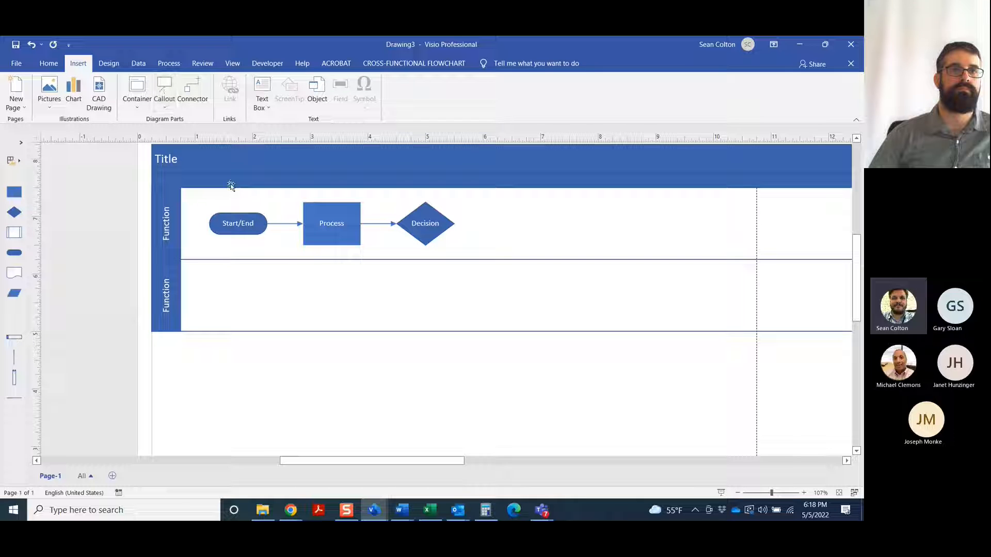
left_click_drag(277, 260, 277, 296)
left_click_drag(201, 203, 500, 263)
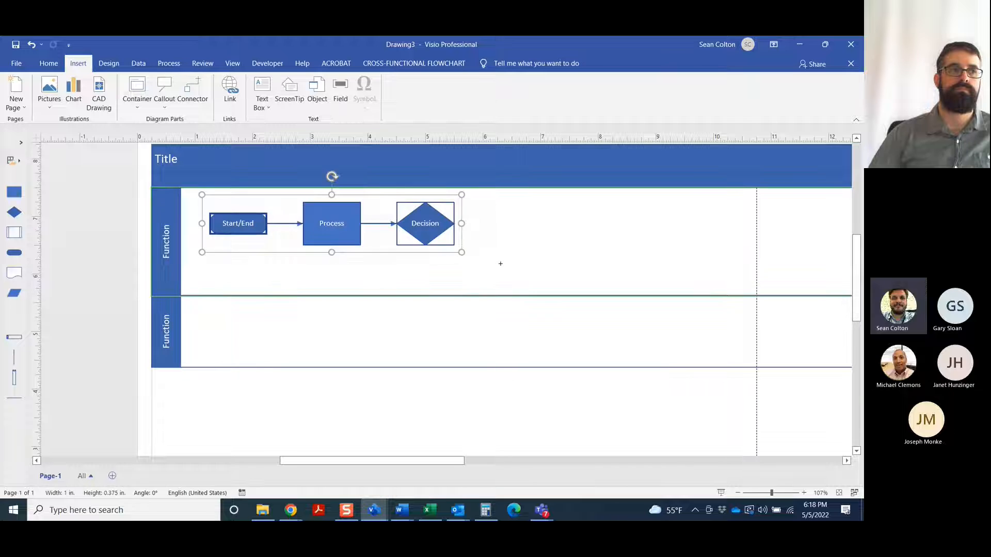
left_click_drag(351, 243, 352, 264)
Replace the Process shape's label with "Brew the coffee"
double_click(336, 236)
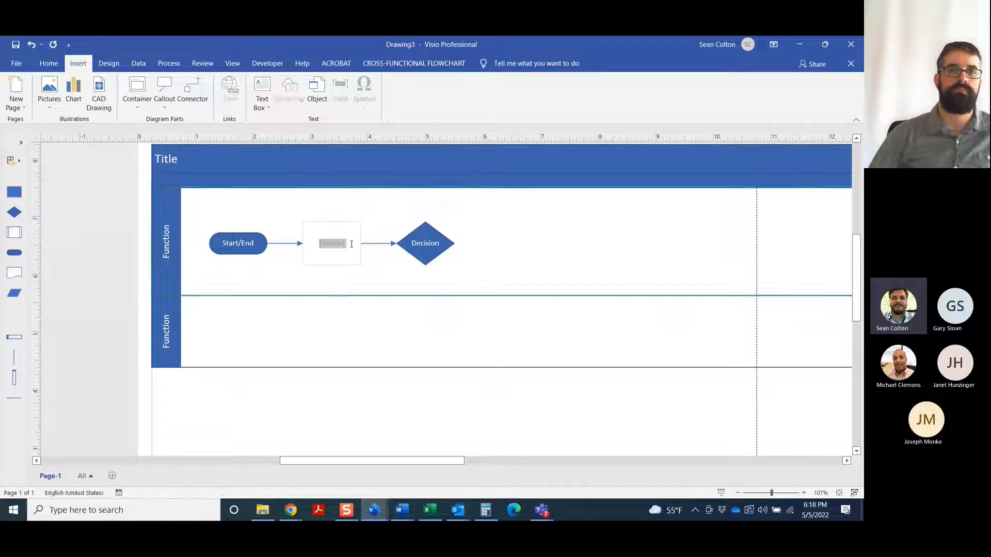
type("Proce")
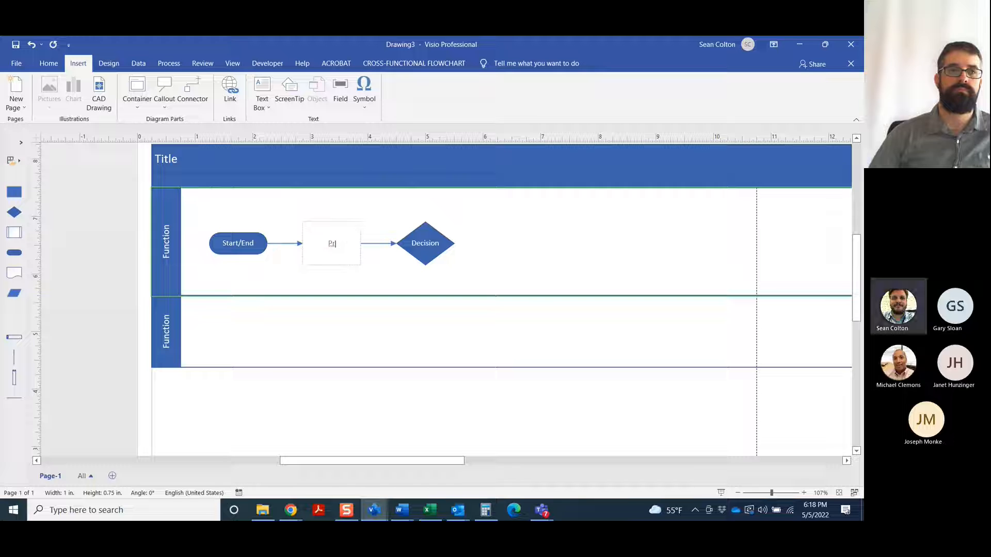
key("BackSpace")
key("BackSpace")
type("Brew the co")
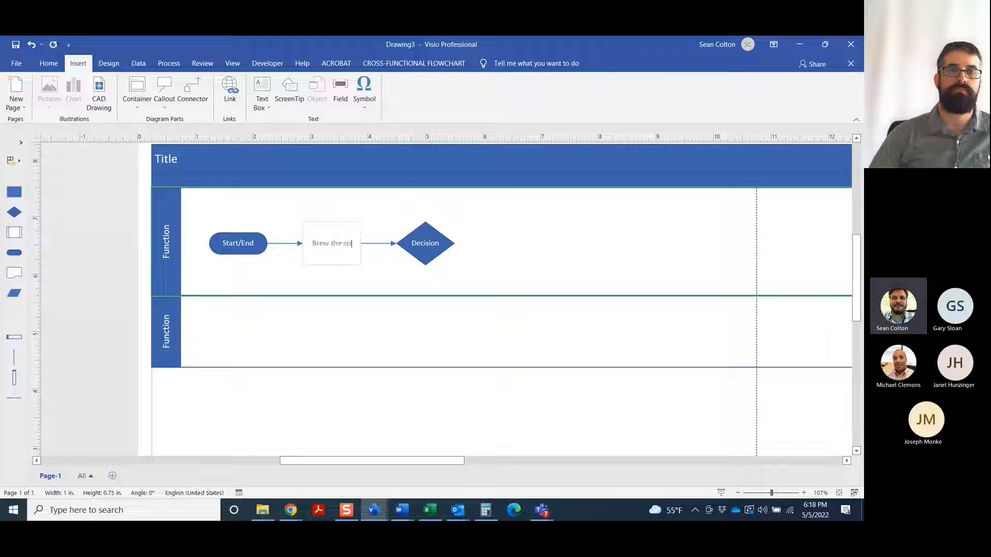
type("ffee")
left_click(455, 248)
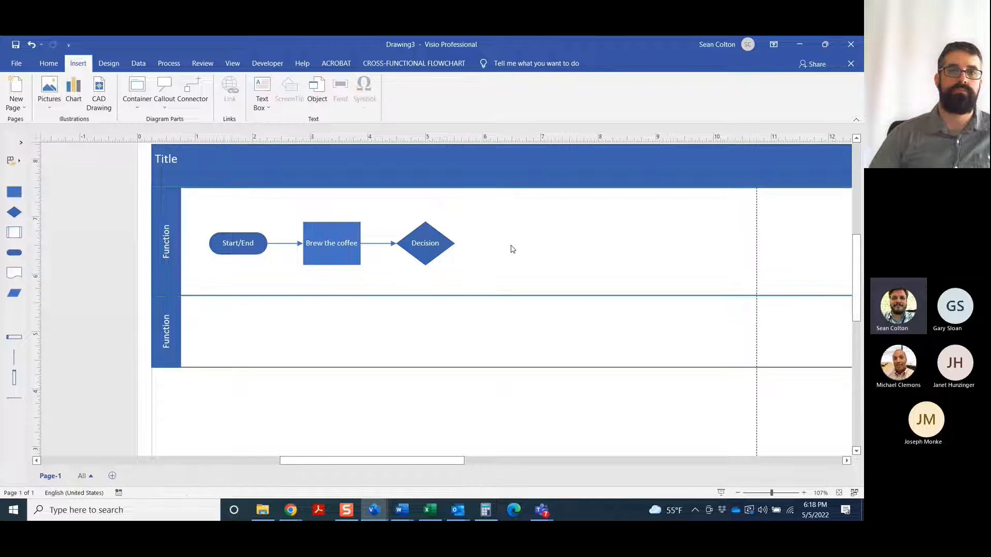
Attach a text callout with a bracket line under its text to the "Brew the coffee" shape
left_click(347, 236)
left_click(165, 106)
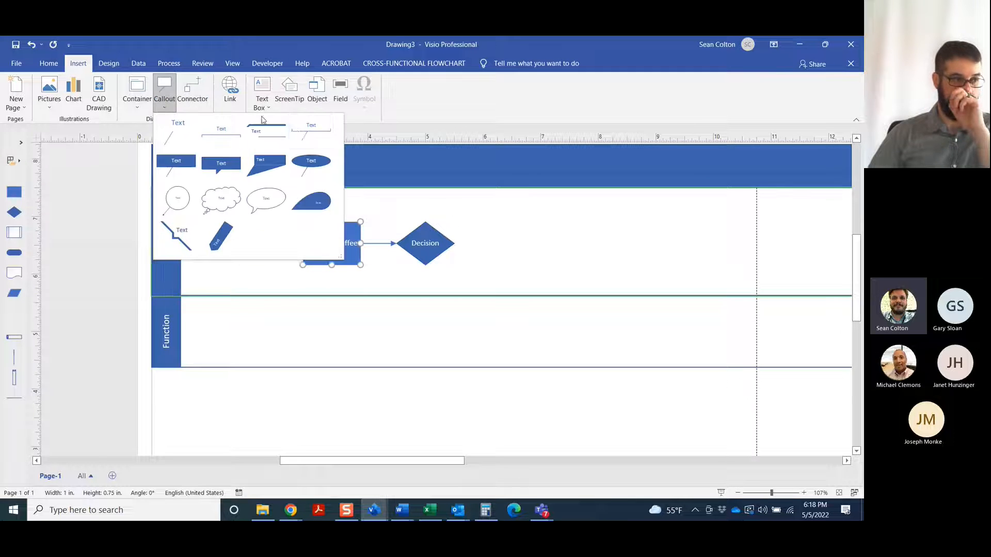
left_click(177, 127)
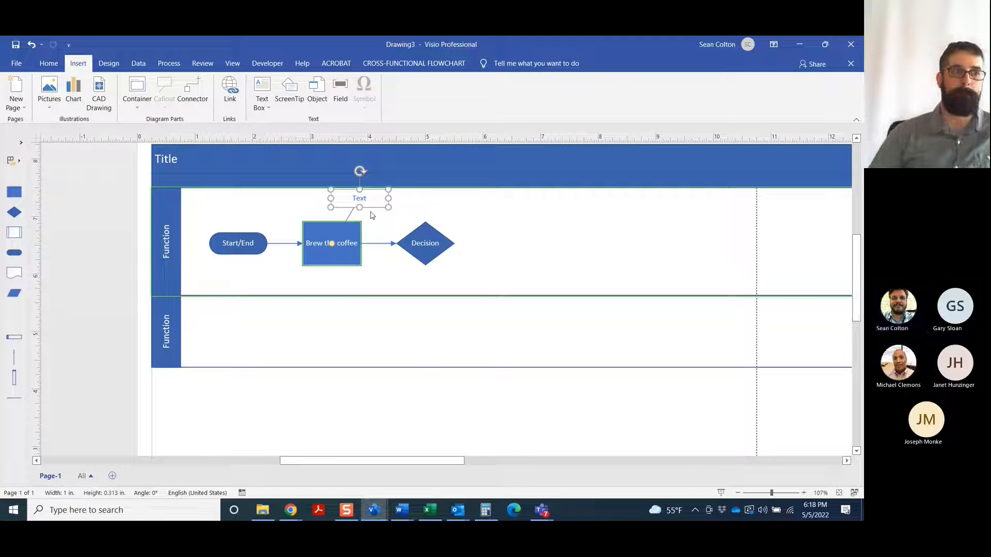
left_click(552, 227)
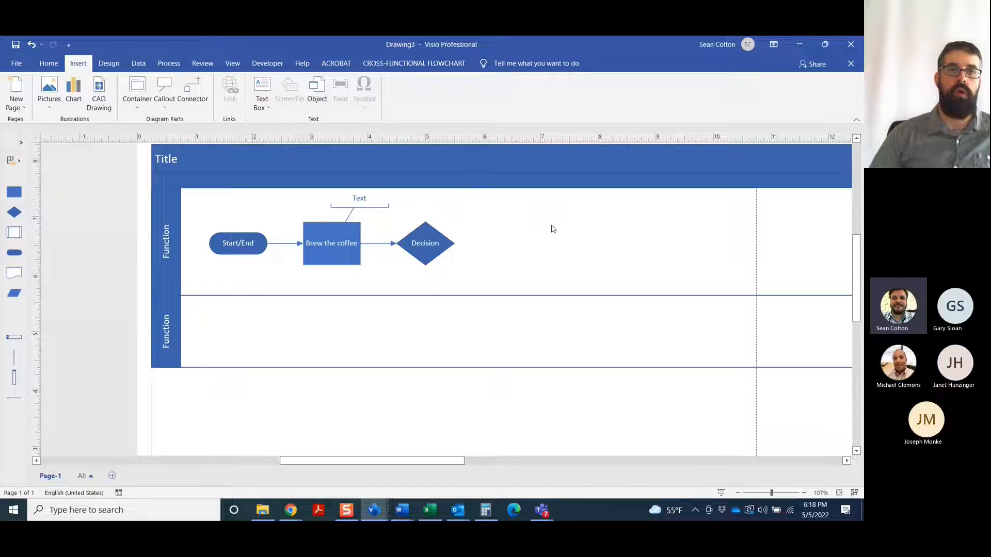
Replace the callout's placeholder text with "Use Keurig coffee maker for this step; don't really like coffee but like the caffeine"
double_click(364, 196)
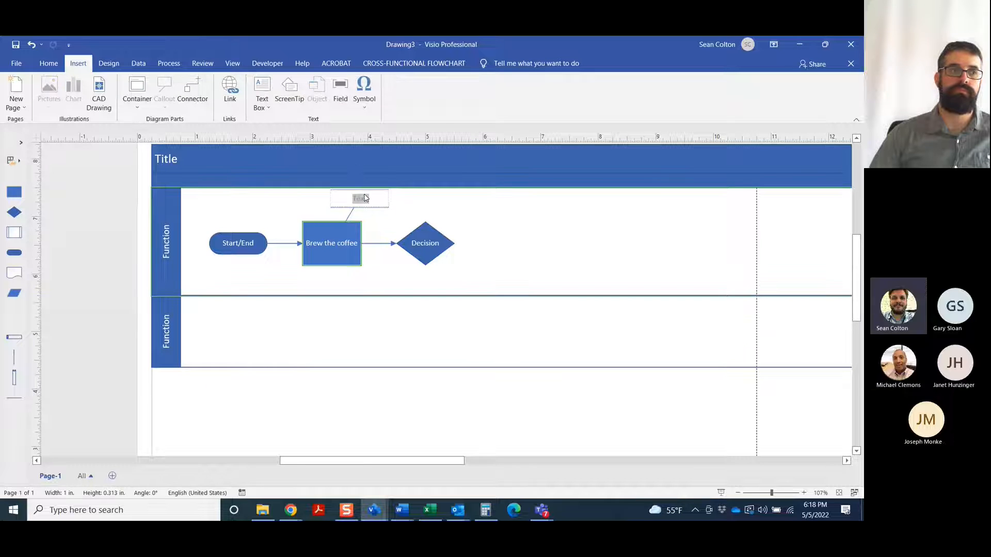
type("The")
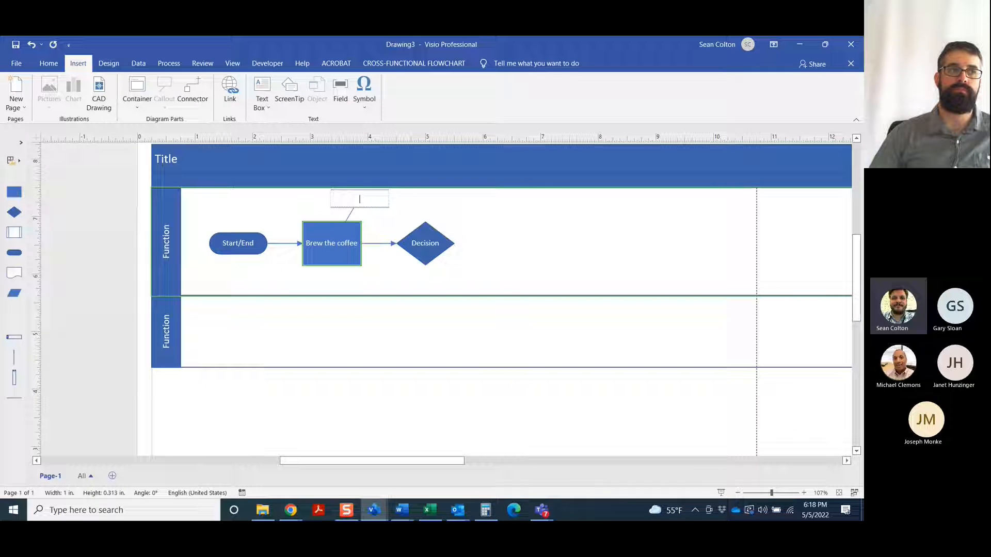
type(" Keurig")
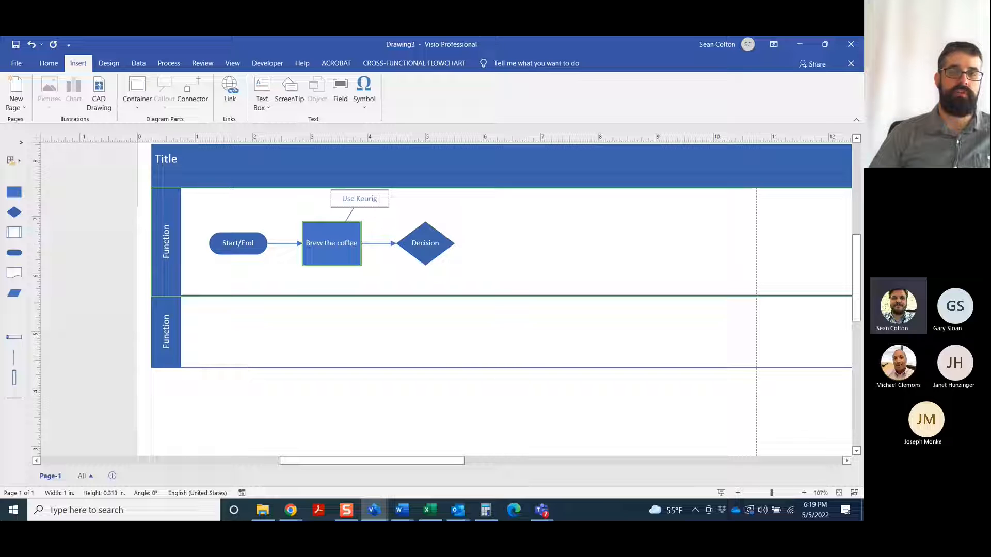
type("coffee maker for this step")
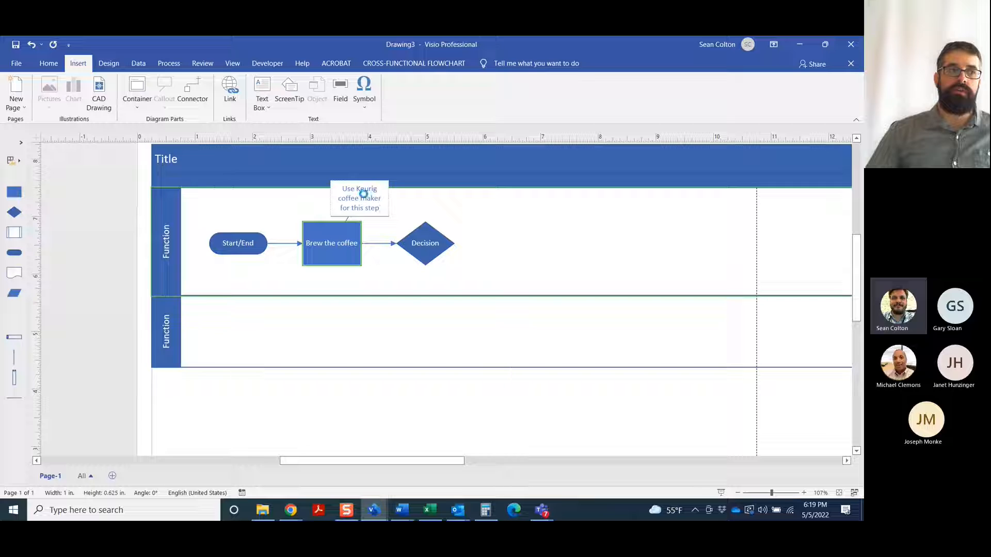
type(";")
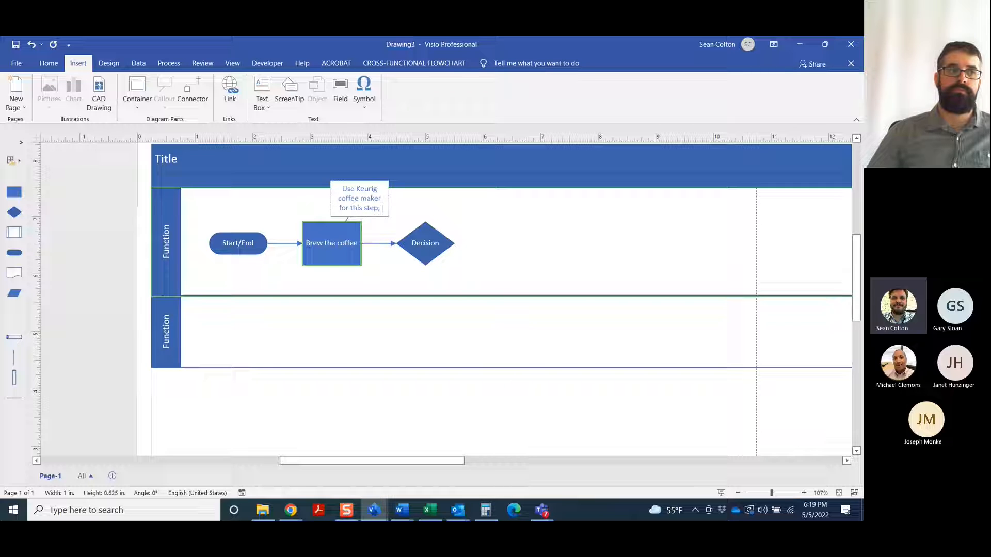
type(" d")
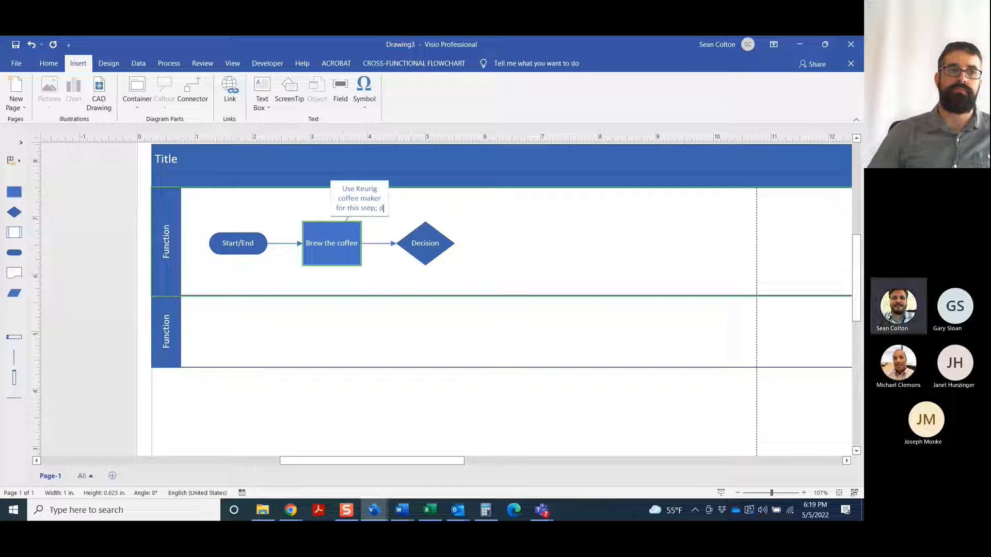
type("on't ")
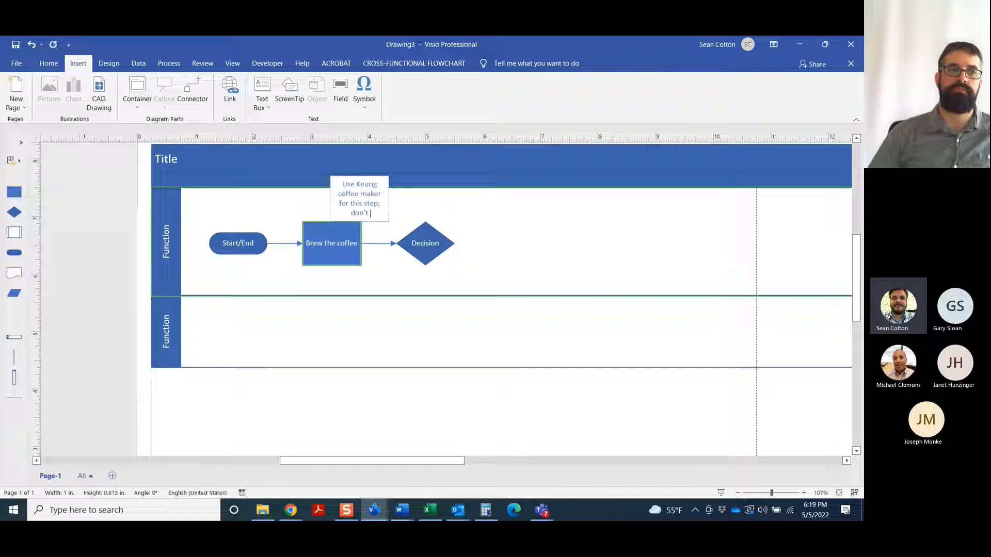
type("really like cof")
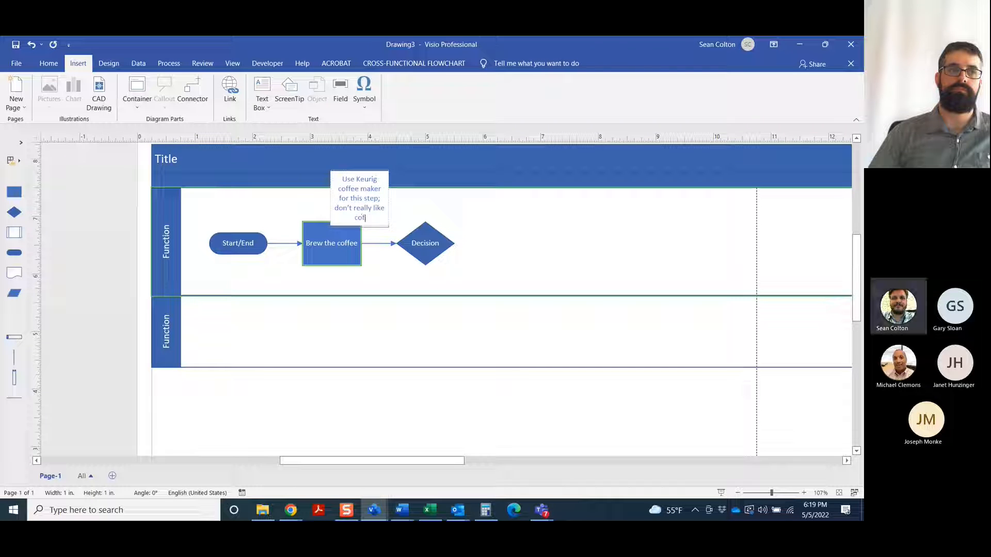
type("fee but like t")
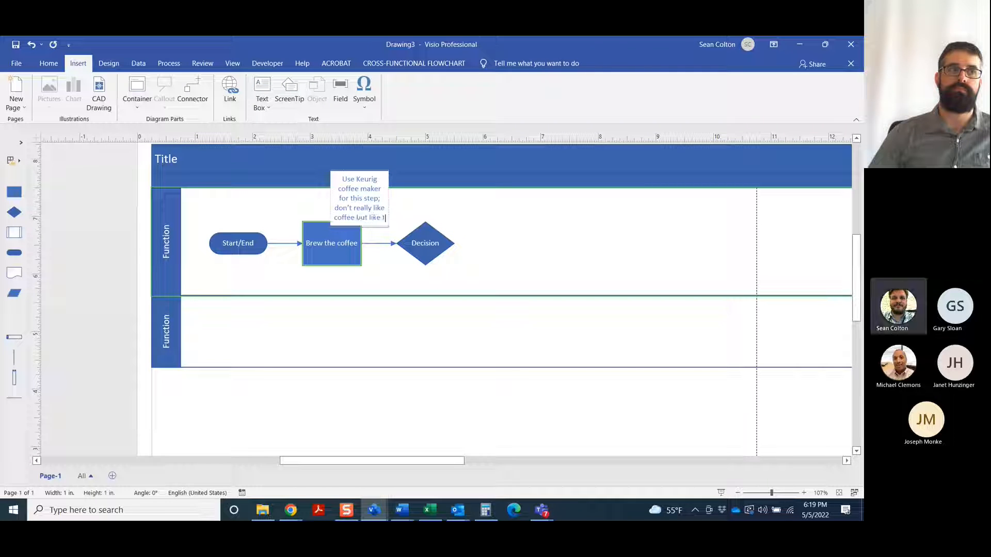
type("he caffeine")
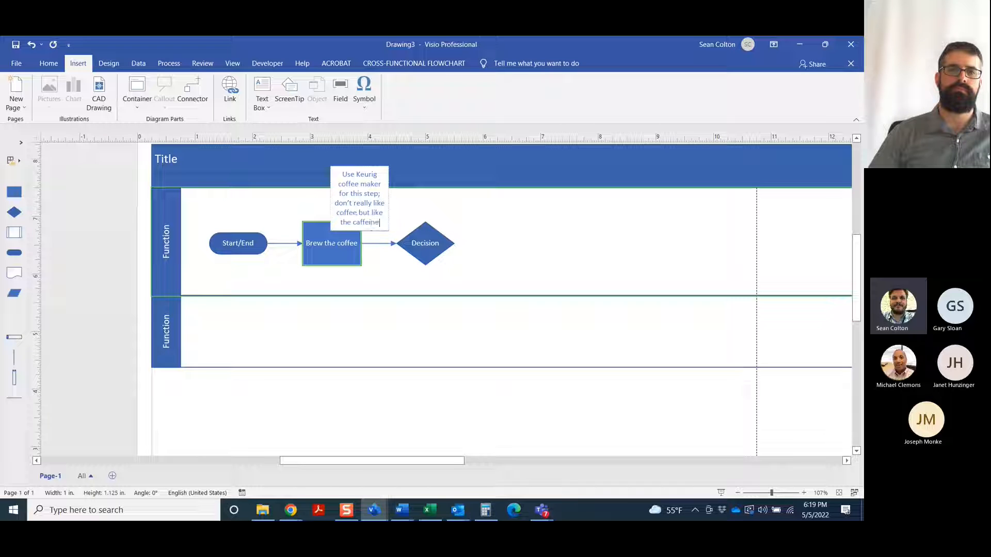
left_click(527, 215)
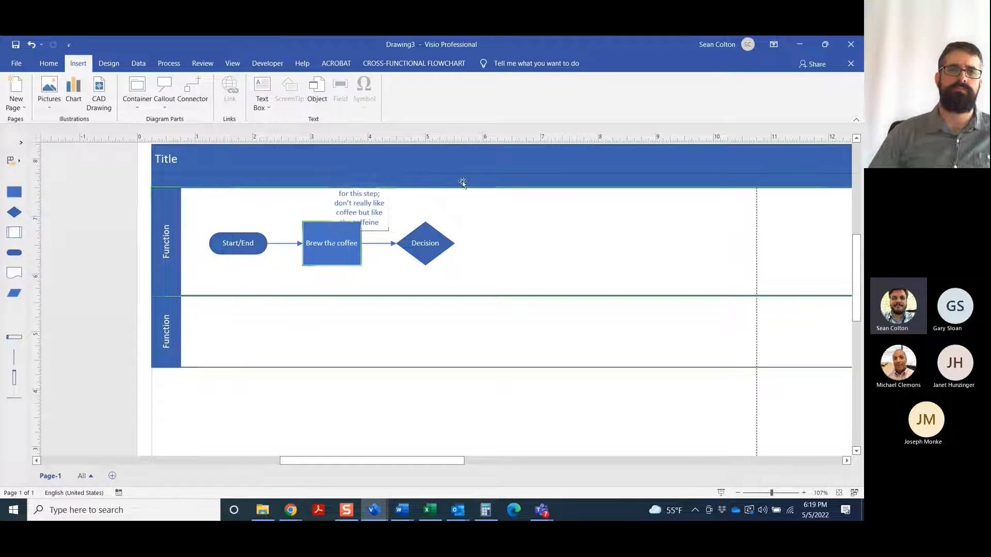
Widen the callout above "Brew the coffee" to about 2.5 in so its text wraps onto fewer lines
left_click(383, 200)
left_click_drag(388, 199, 475, 200)
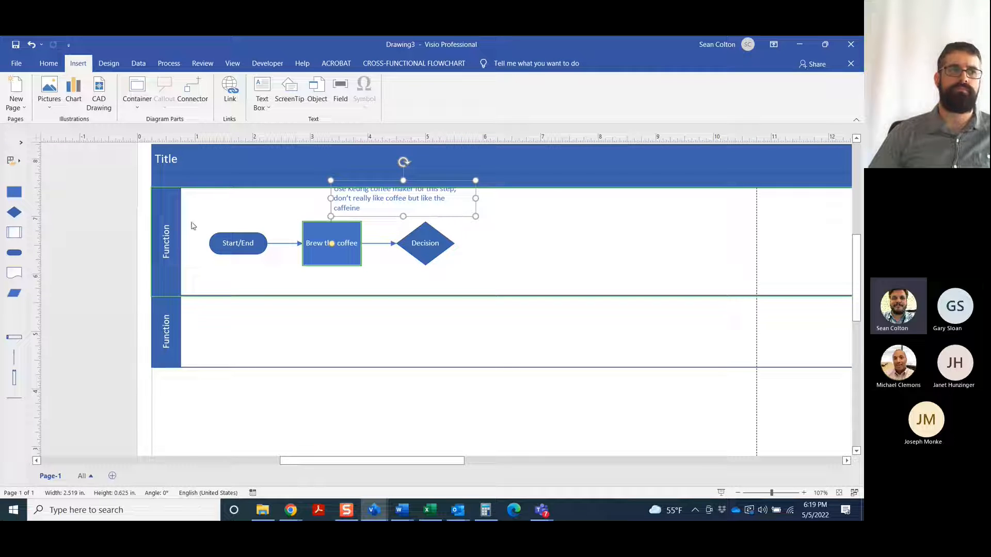
Move the Start/End, "Brew the coffee" and Decision shapes together slightly down within the upper swimlane, making room for the callout
left_click_drag(190, 222, 517, 285)
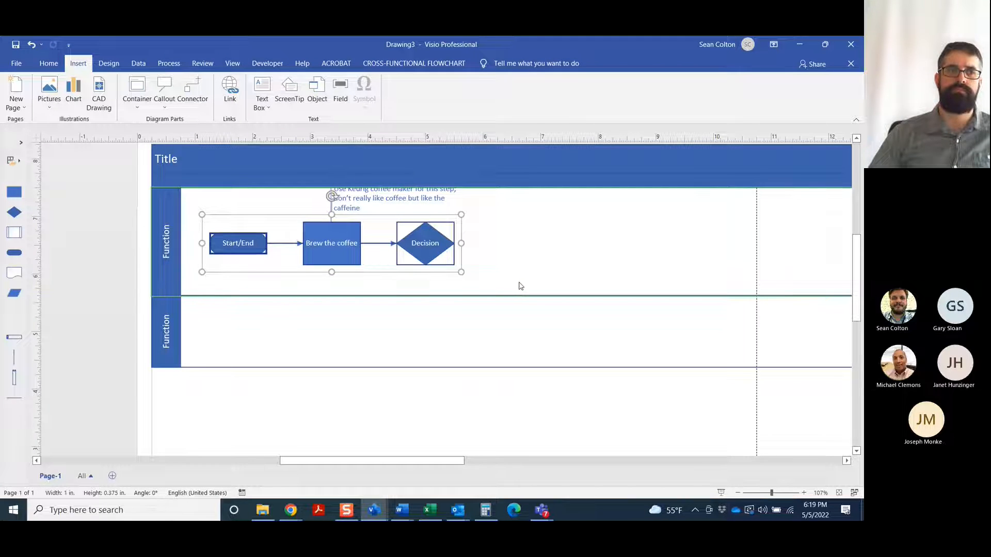
left_click(389, 283)
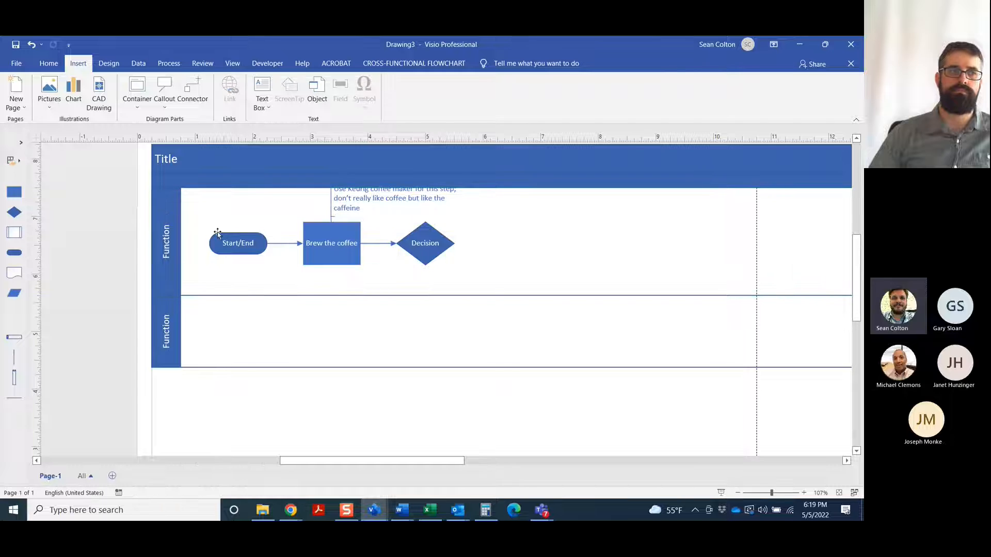
left_click_drag(194, 213, 530, 281)
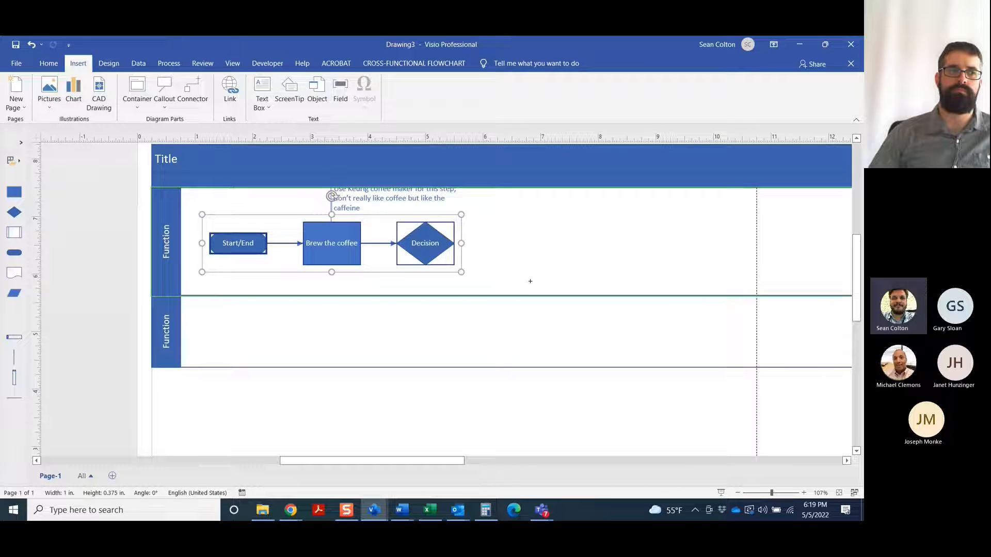
key("ctrl+z")
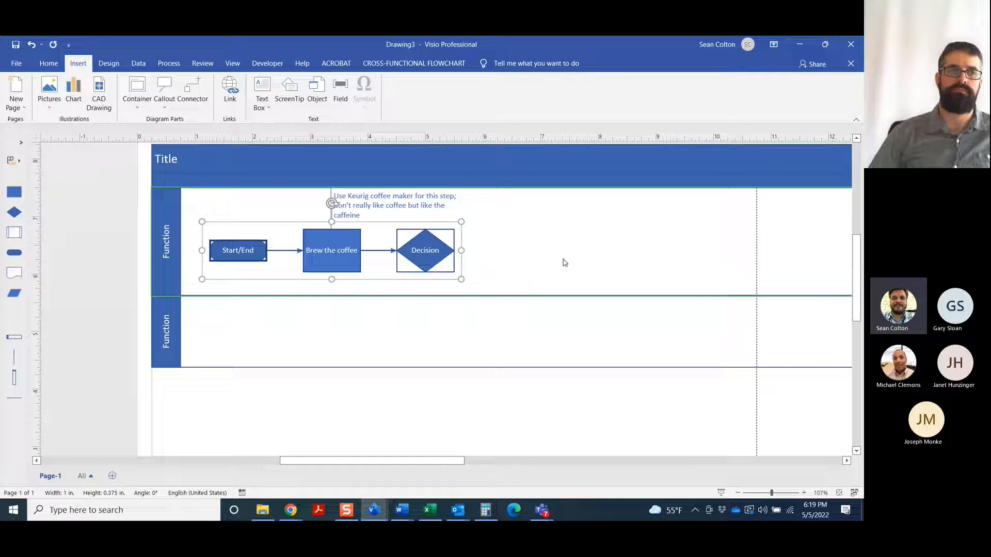
left_click(565, 262)
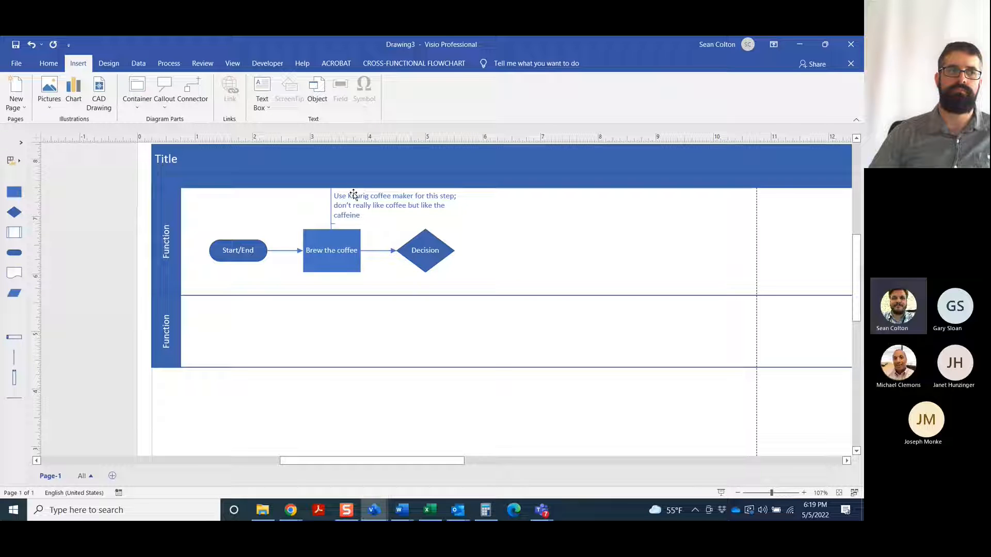
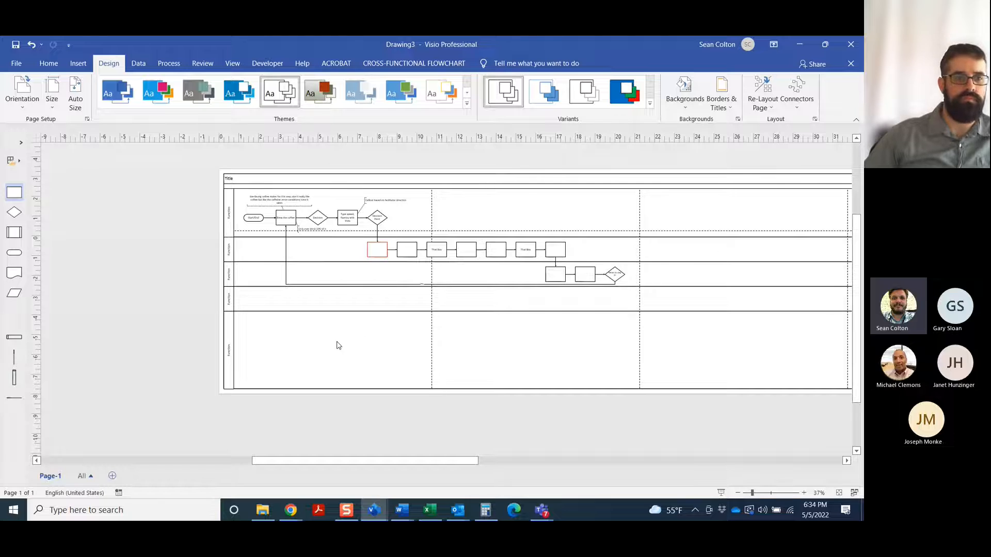
Extend the bottom swimlane downward past the page's lower edge
left_click(51, 92)
left_click(342, 386)
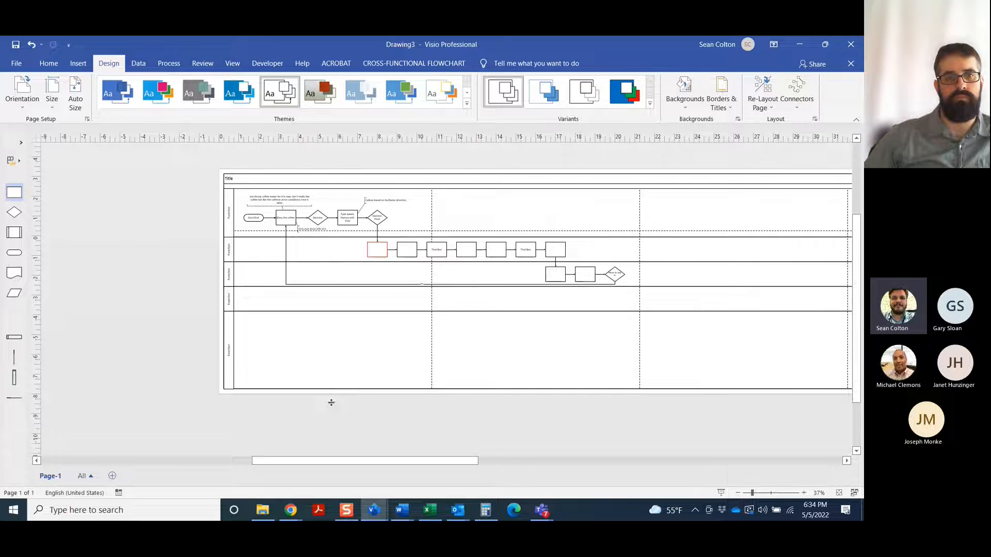
left_click_drag(331, 403, 333, 448)
left_click(52, 93)
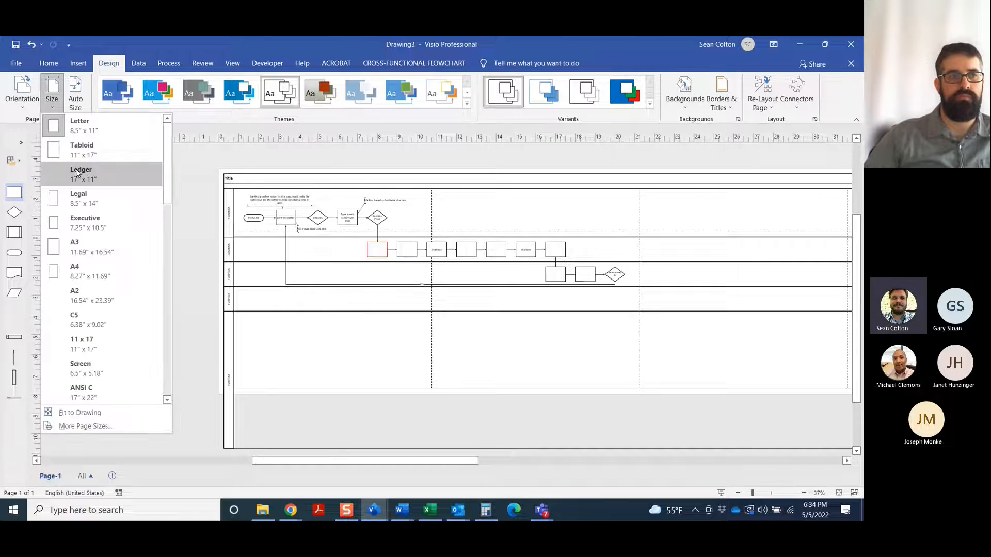
left_click(217, 421)
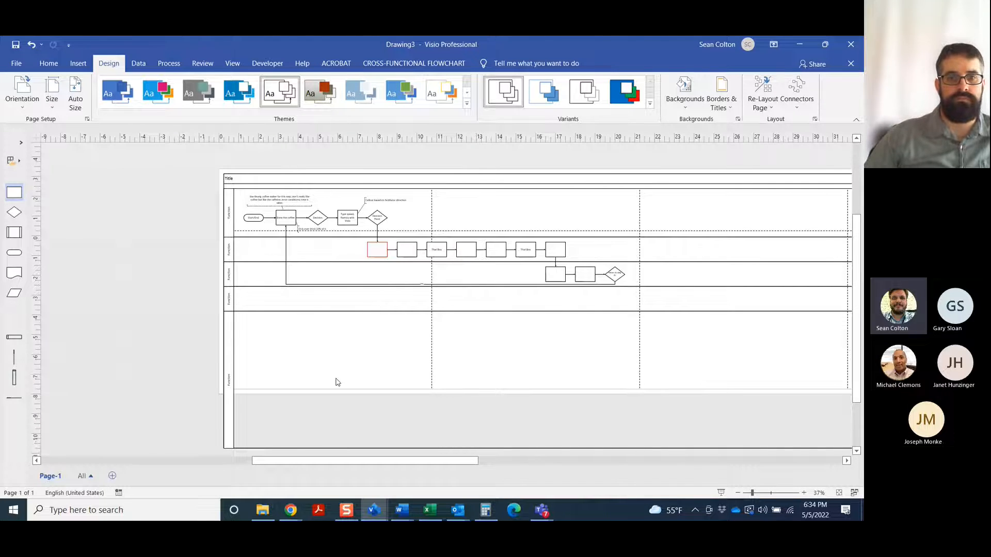
Place a blank process box in the part of the bottom swimlane outside the page and fit the page size to the drawing
left_click(246, 410)
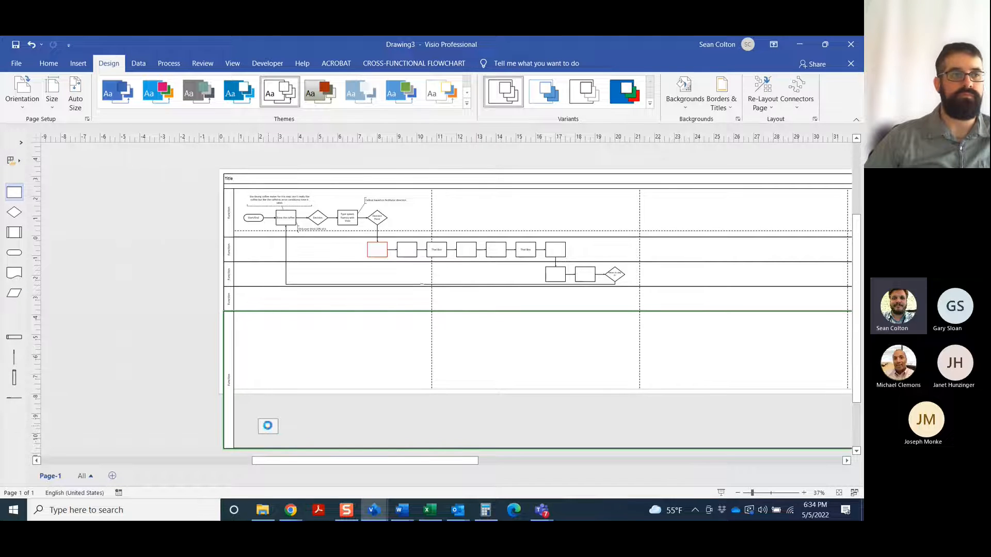
left_click(338, 440)
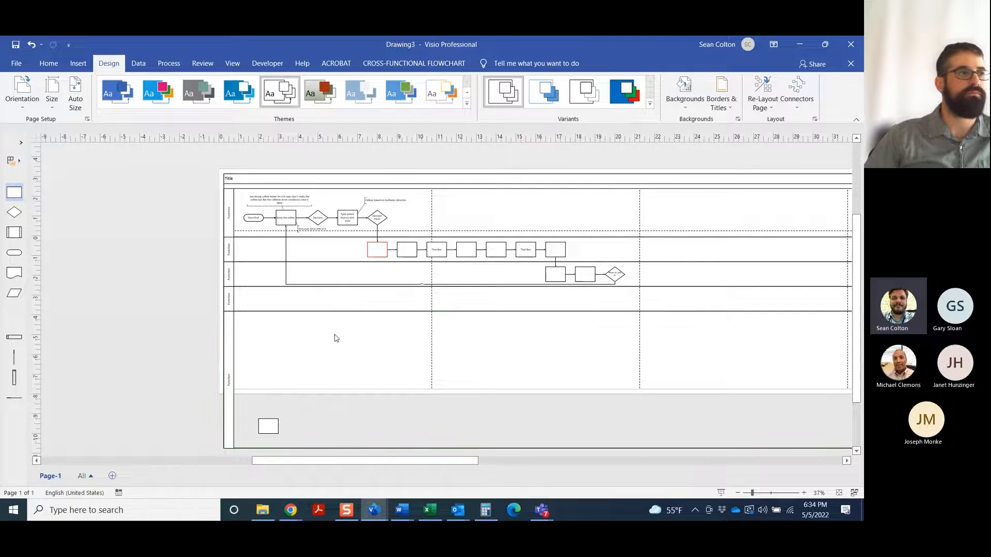
left_click(55, 101)
left_click(101, 411)
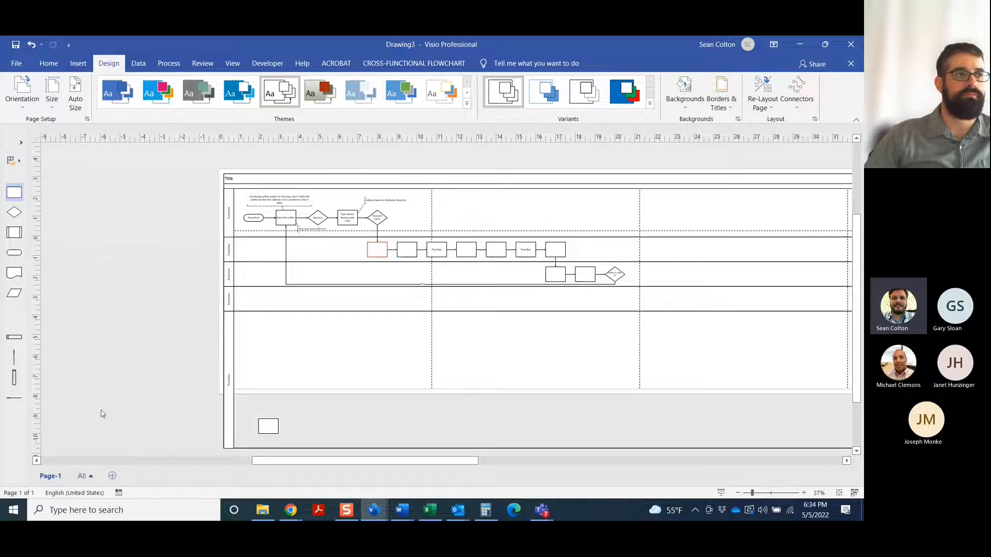
scroll(340, 334, "down", 1)
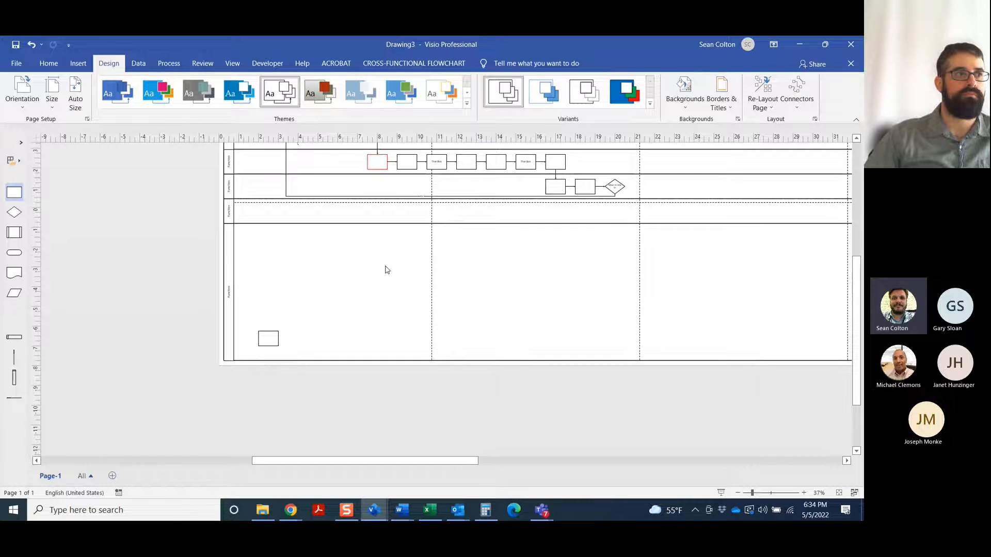
scroll(387, 270, "up", 3)
scroll(289, 307, "down", 1)
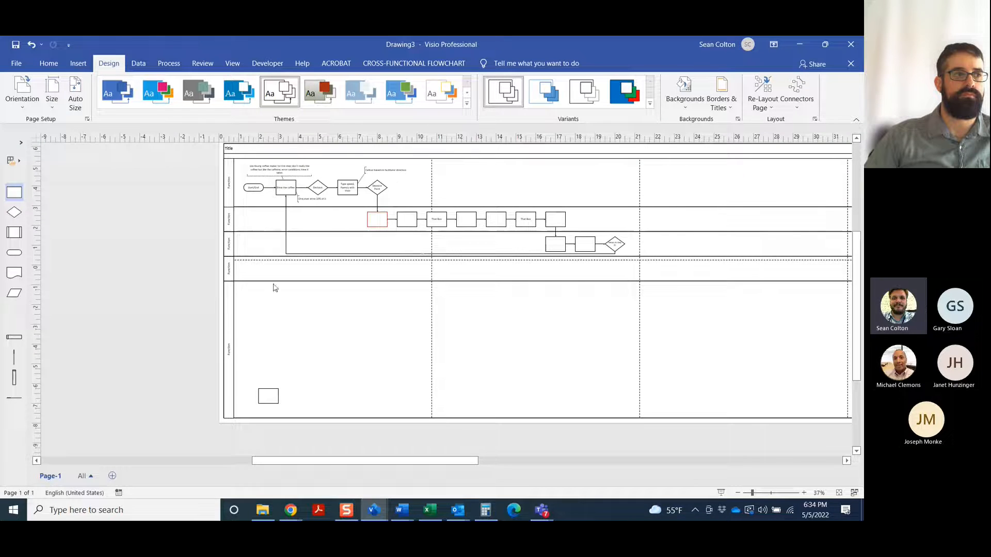
Make the fourth swimlane taller and delete the blank process box from the bottom swimlane
left_click_drag(274, 281, 283, 324)
left_click(273, 437)
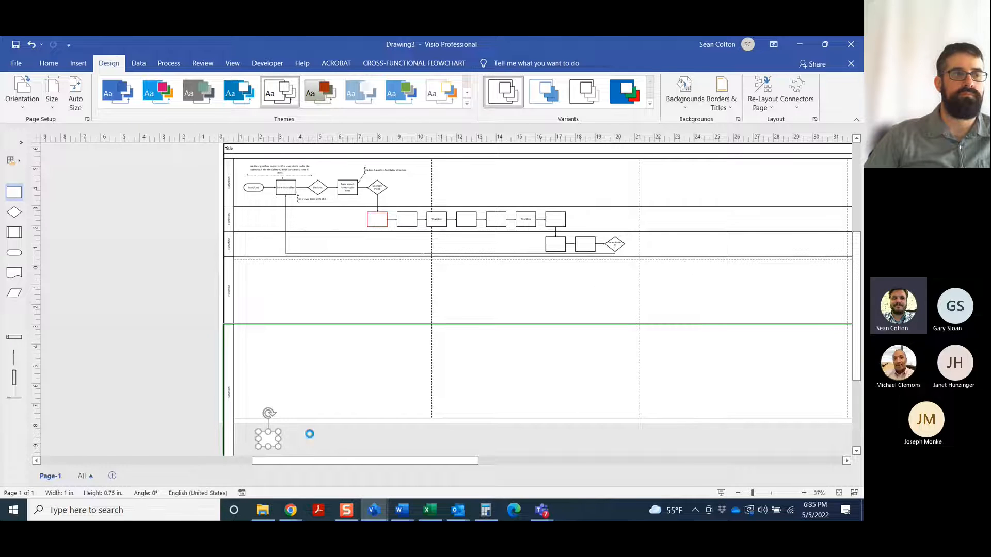
key("Delete")
Shorten the bottom swimlane by raising its lower edge and fit the page size to the drawing
scroll(330, 421, "down", 1)
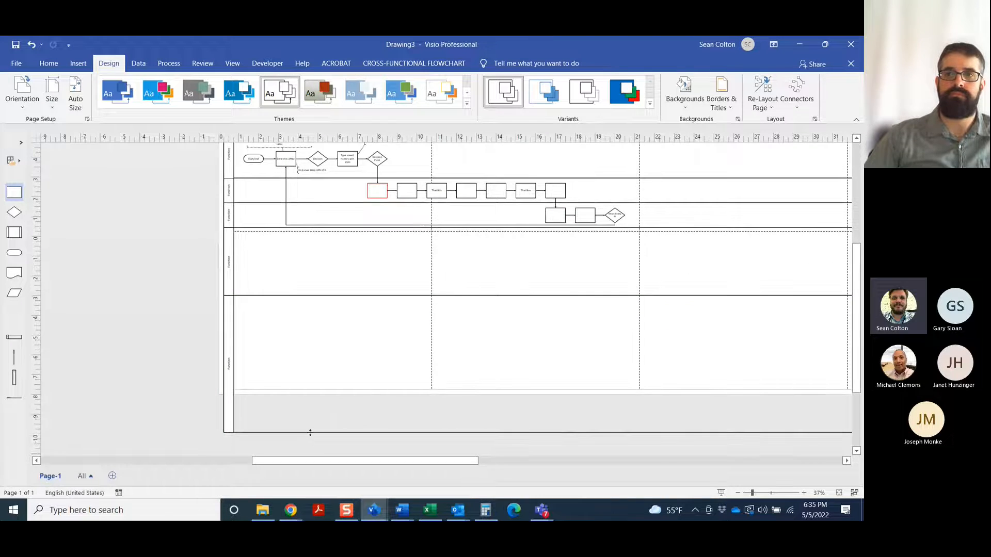
left_click_drag(310, 432, 309, 344)
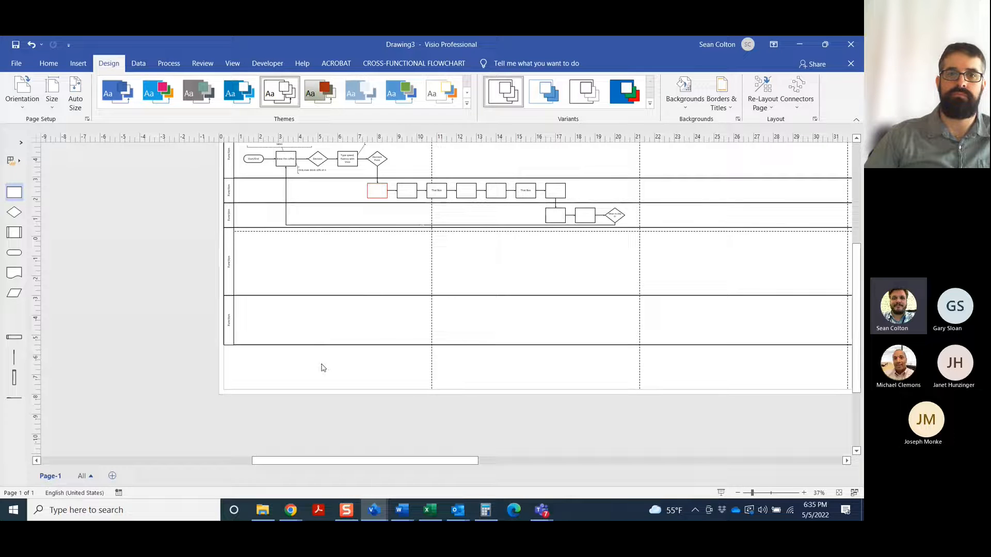
left_click(52, 101)
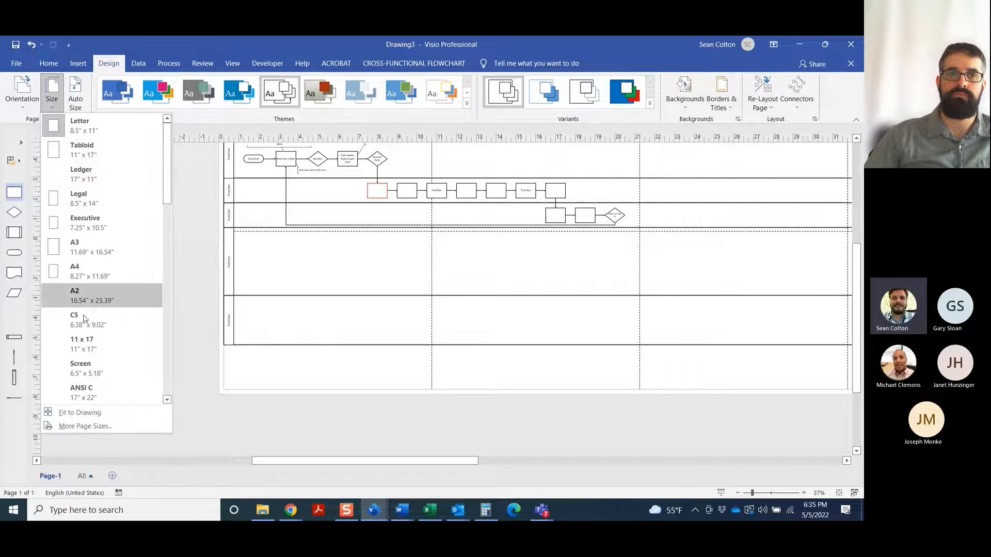
left_click(72, 412)
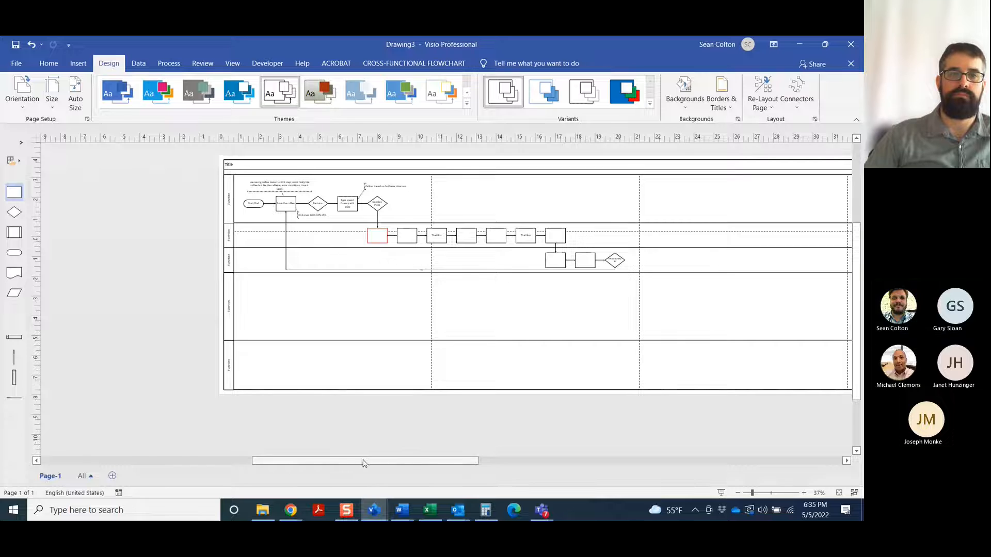
left_click(805, 493)
left_click(804, 494)
left_click(805, 494)
left_click(804, 494)
left_click(804, 494)
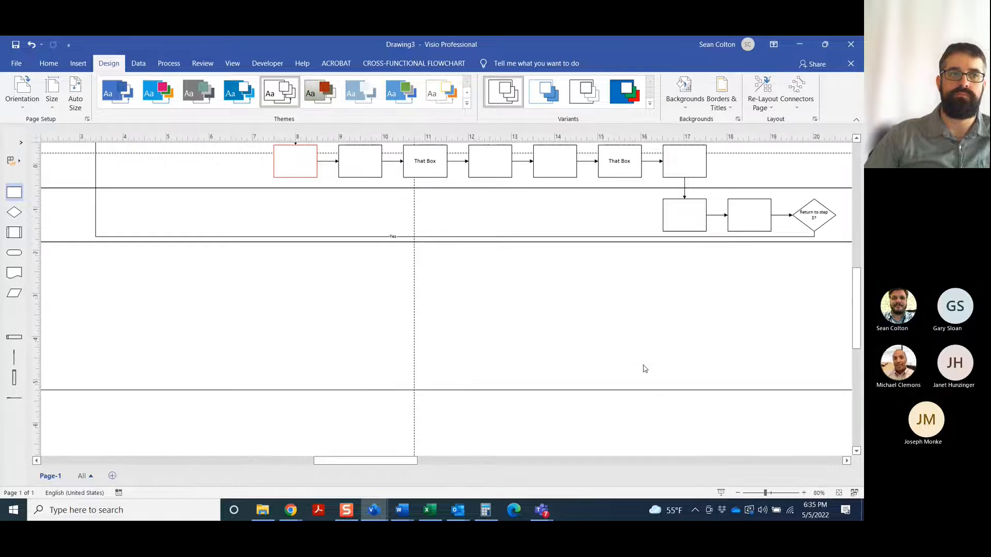
scroll(631, 356, "up", 5)
scroll(631, 358, "up", 1)
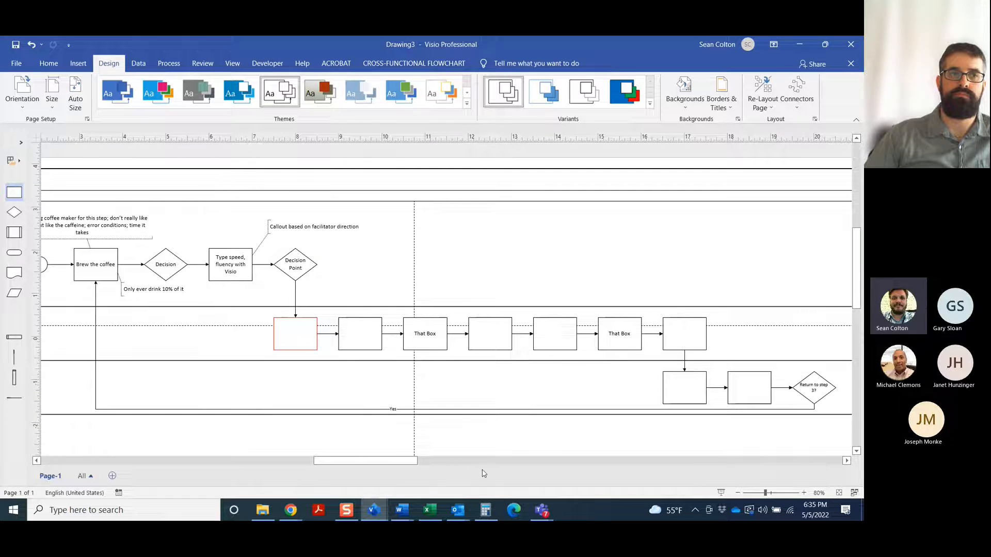
left_click_drag(400, 461, 384, 460)
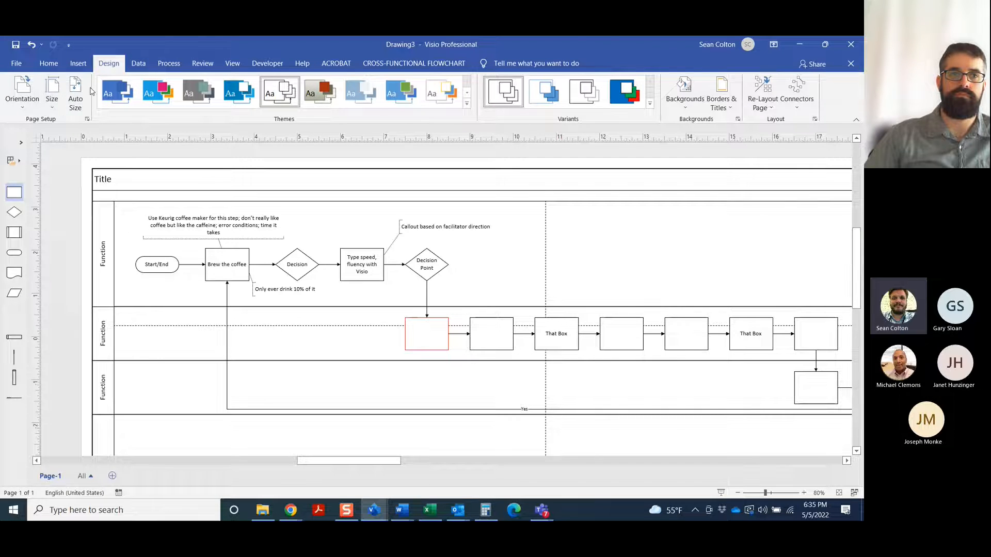
left_click(138, 63)
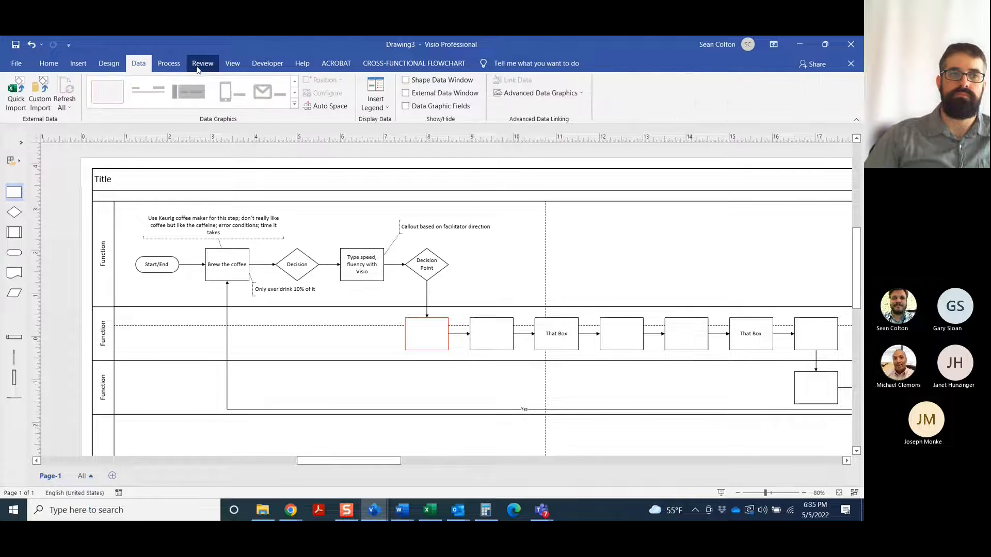
left_click(165, 65)
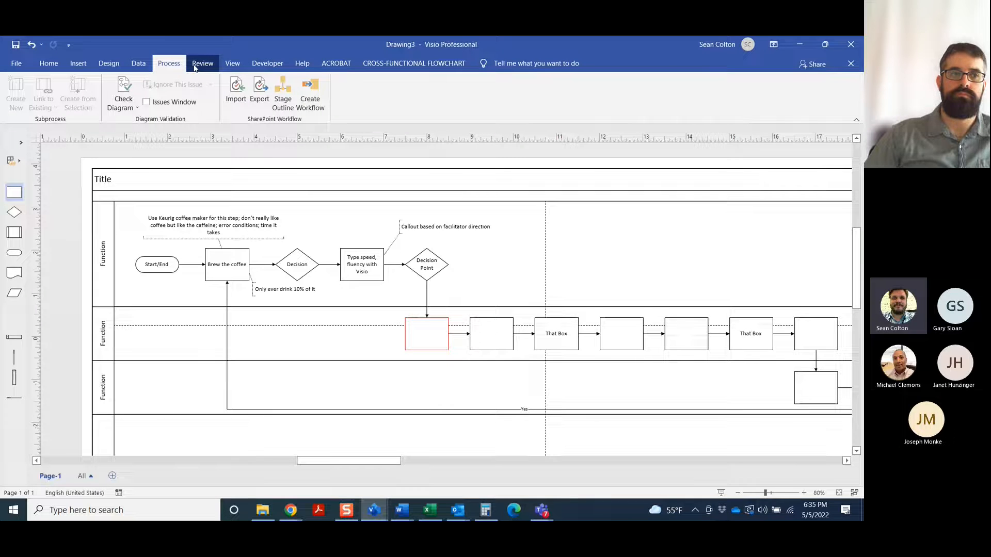
left_click(199, 66)
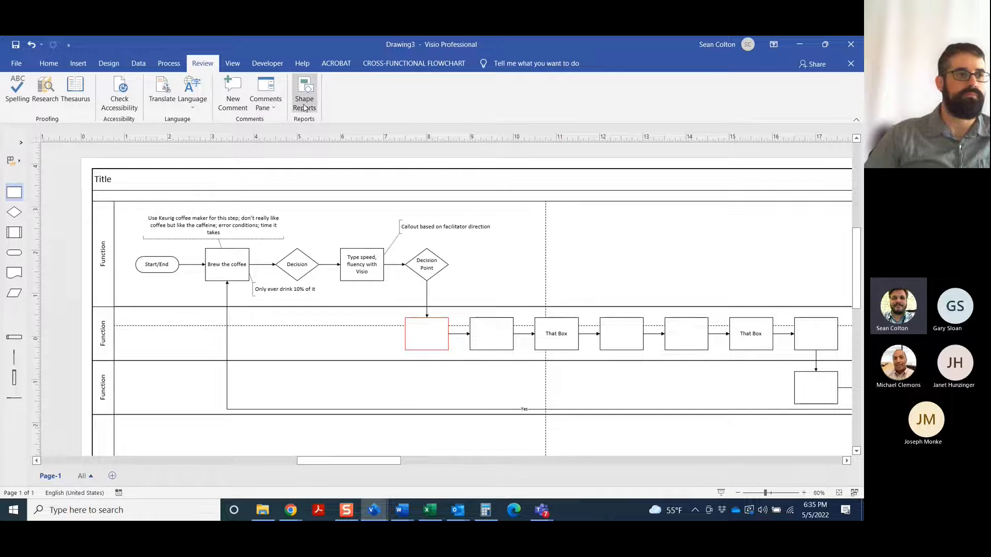
left_click(233, 66)
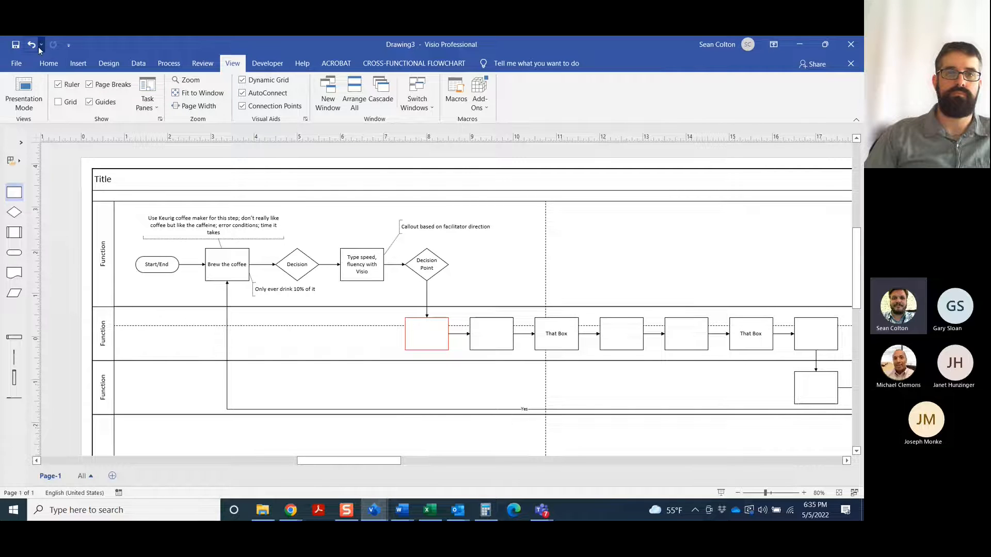
Switch the display of the ruler and the page breaks off and back on
left_click(60, 86)
left_click(61, 87)
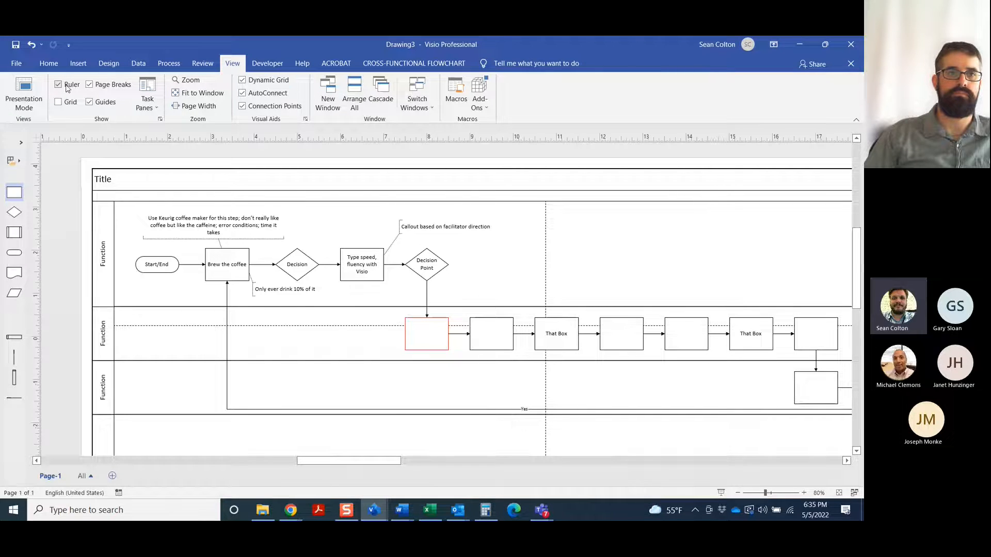
left_click(90, 88)
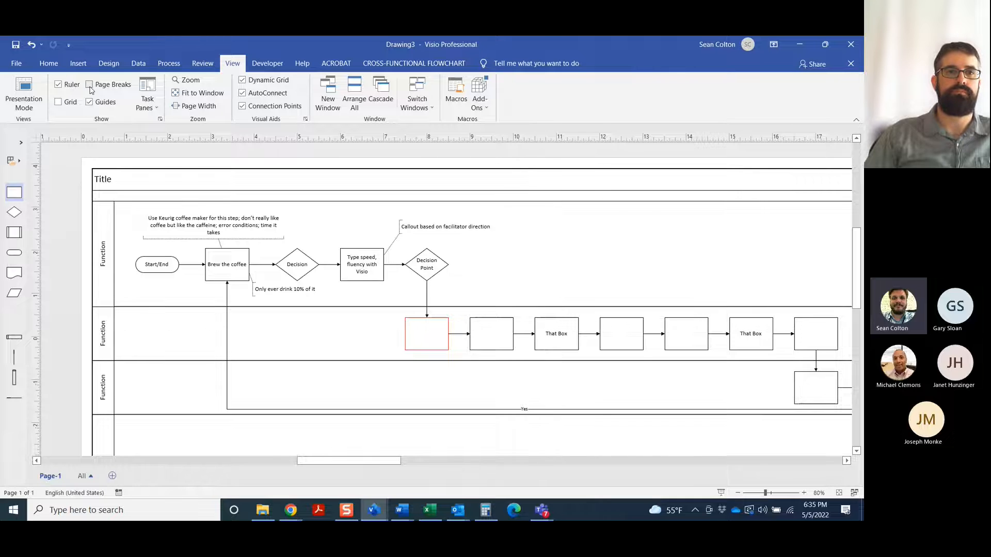
left_click(90, 88)
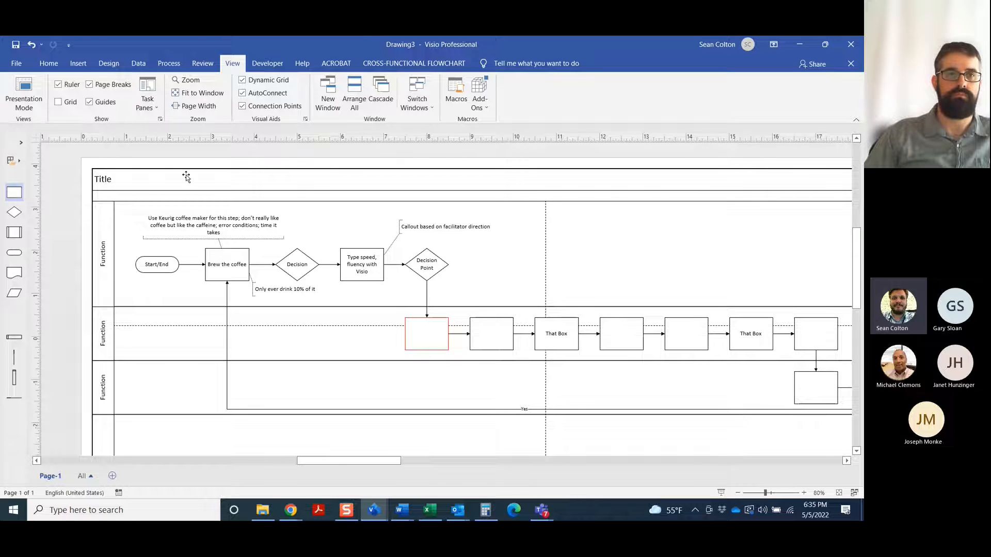
Hide the dashed page-break lines across the flowchart
left_click(90, 85)
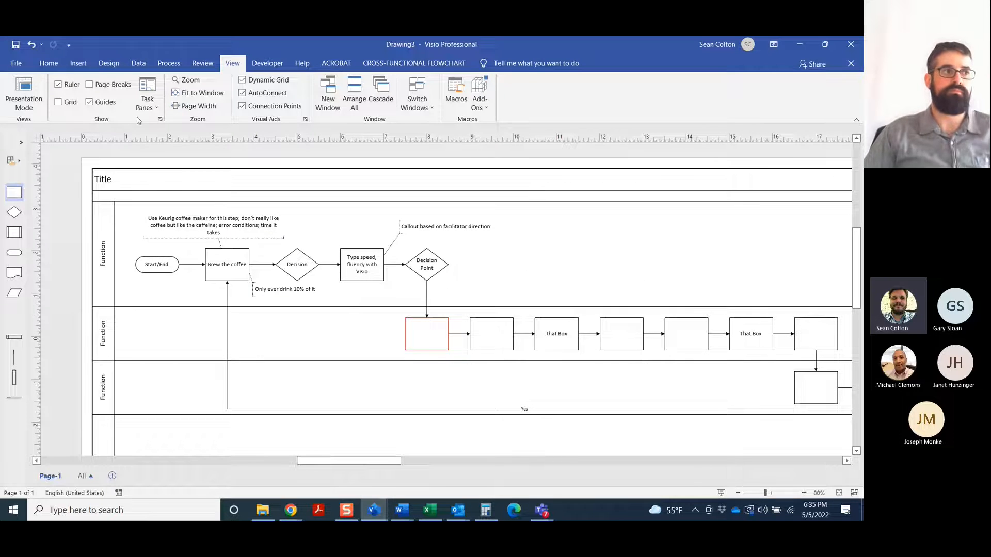
left_click(90, 103)
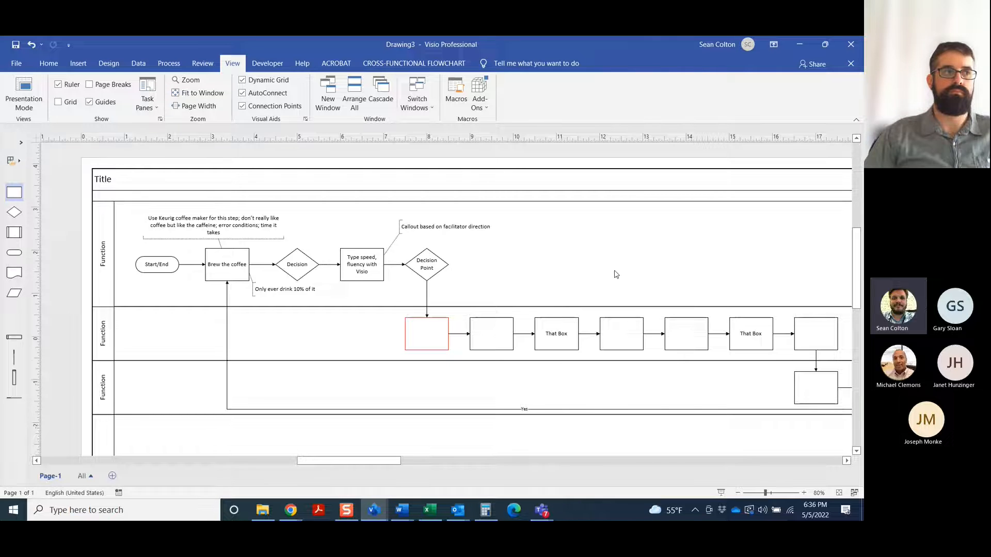
scroll(568, 335, "down", 1)
left_click_drag(360, 461, 363, 466)
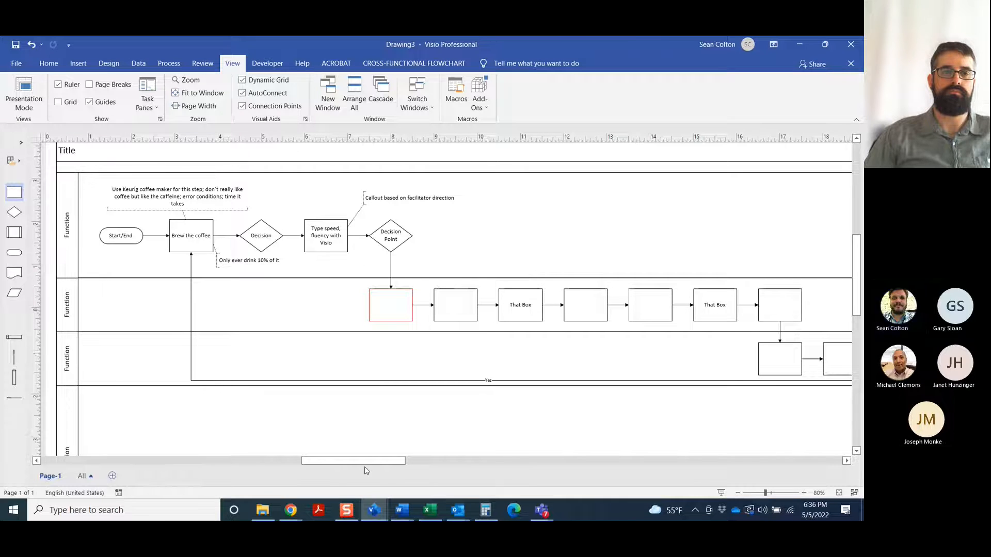
left_click_drag(372, 467, 408, 468)
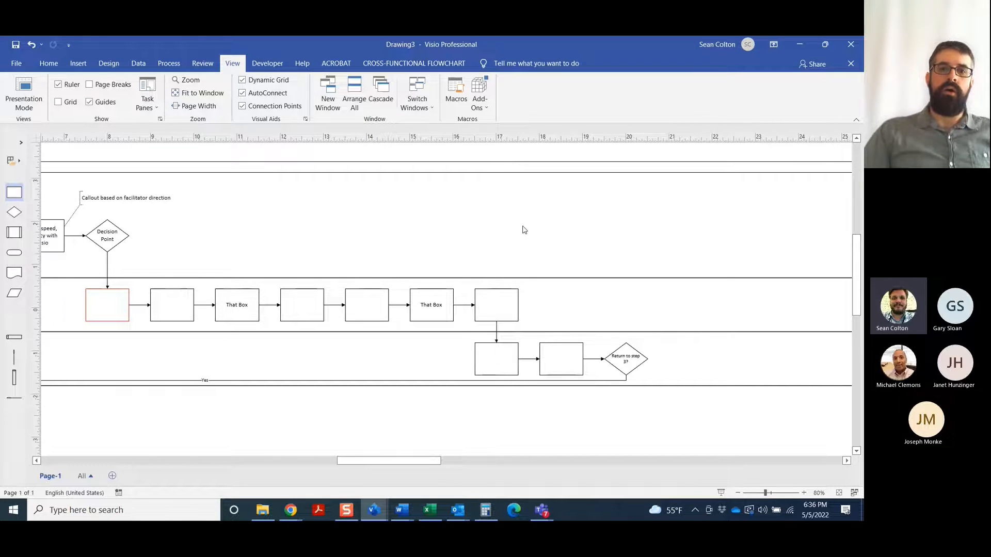
Auto-number all shapes with the Number Shapes add-on, starting with 1 at an interval of 1, and check the numbering across the flowchart
left_click(480, 109)
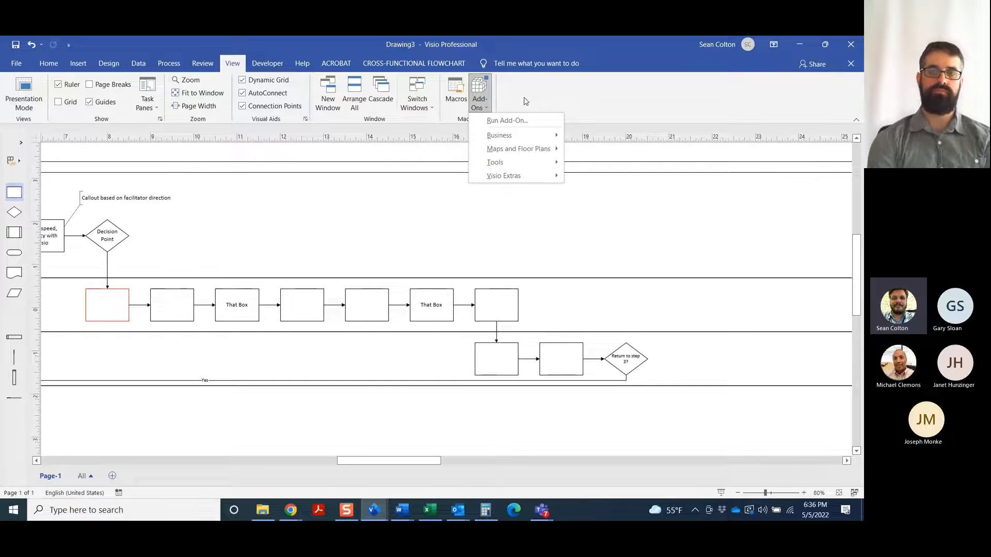
left_click(480, 102)
left_click(479, 101)
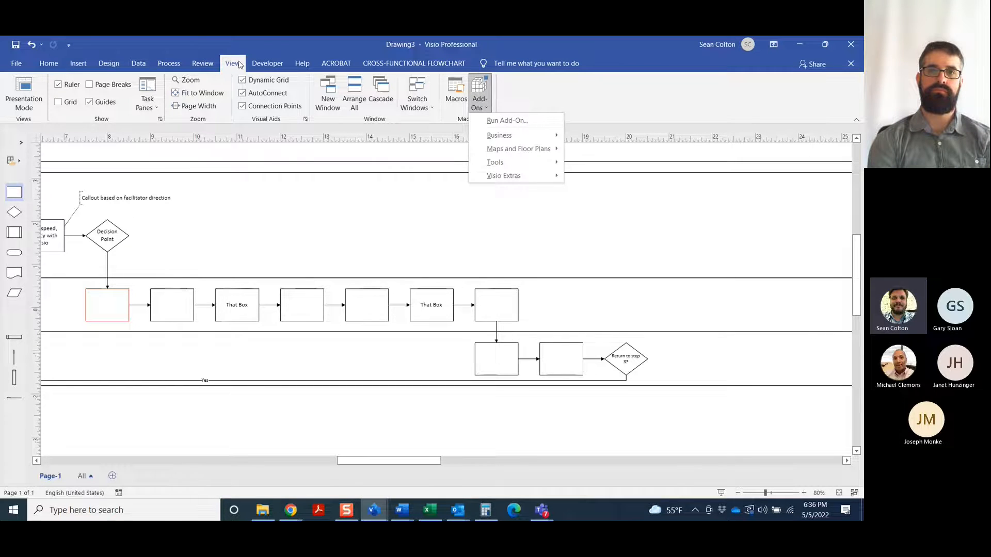
mouse_move(515, 177)
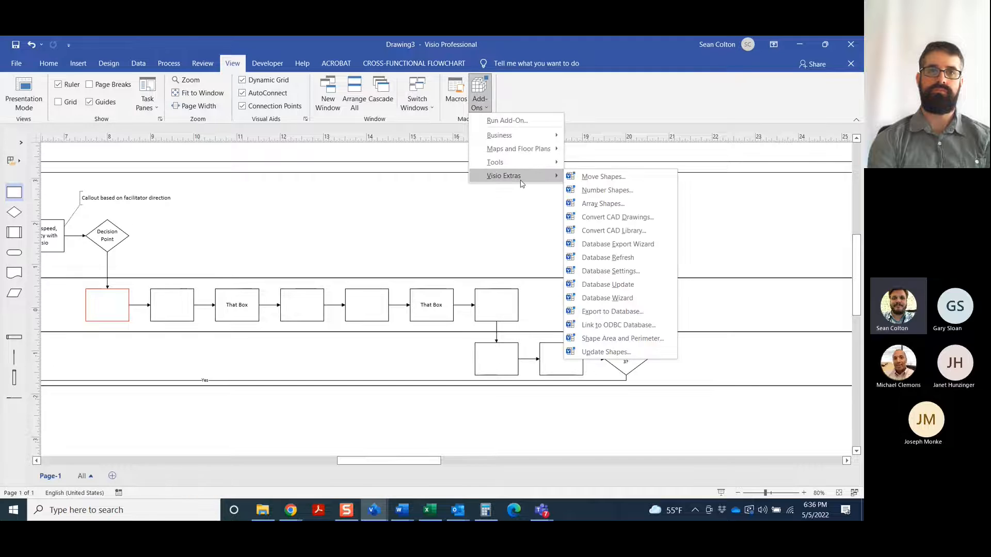
left_click(614, 193)
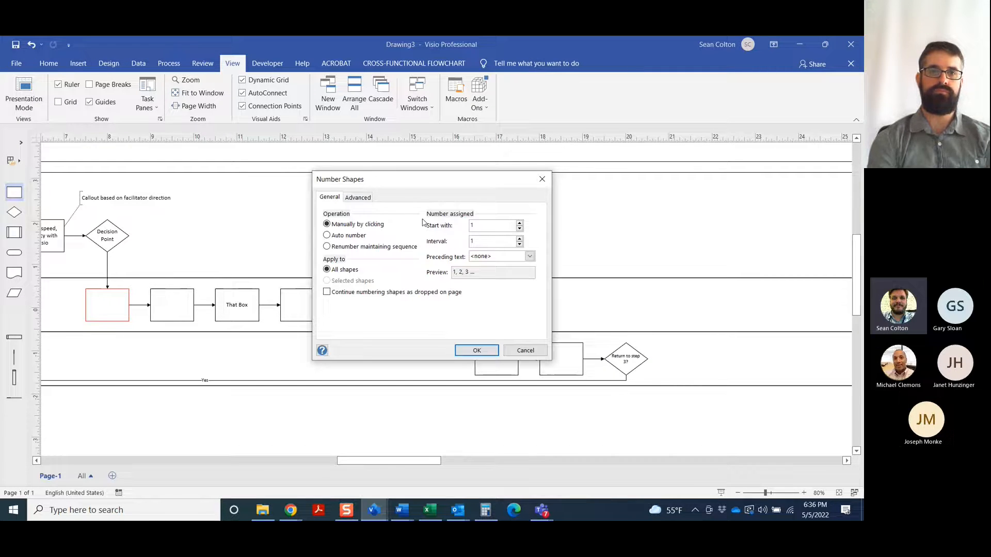
mouse_move(427, 186)
left_mouse_down()
mouse_move(432, 168)
mouse_move(423, 191)
left_mouse_up()
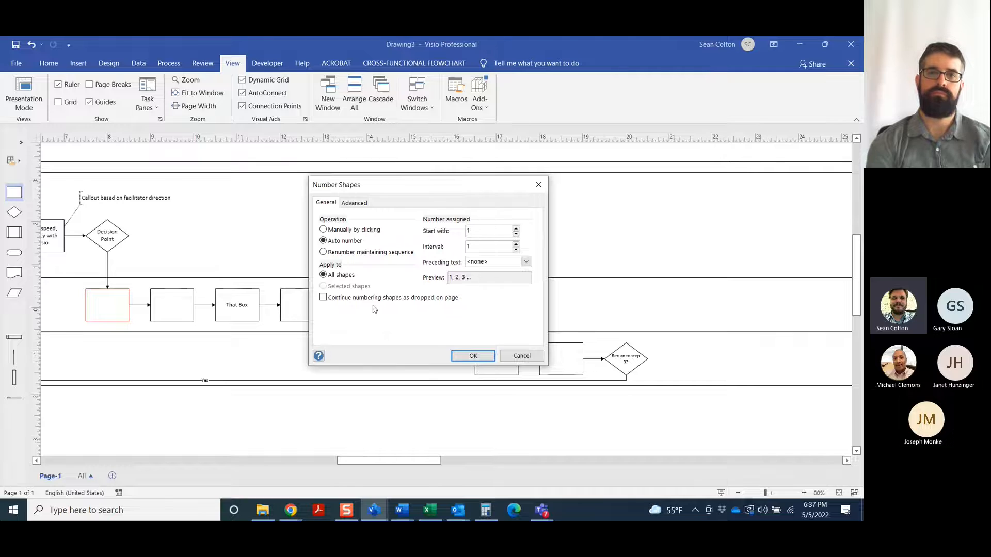
left_click(473, 356)
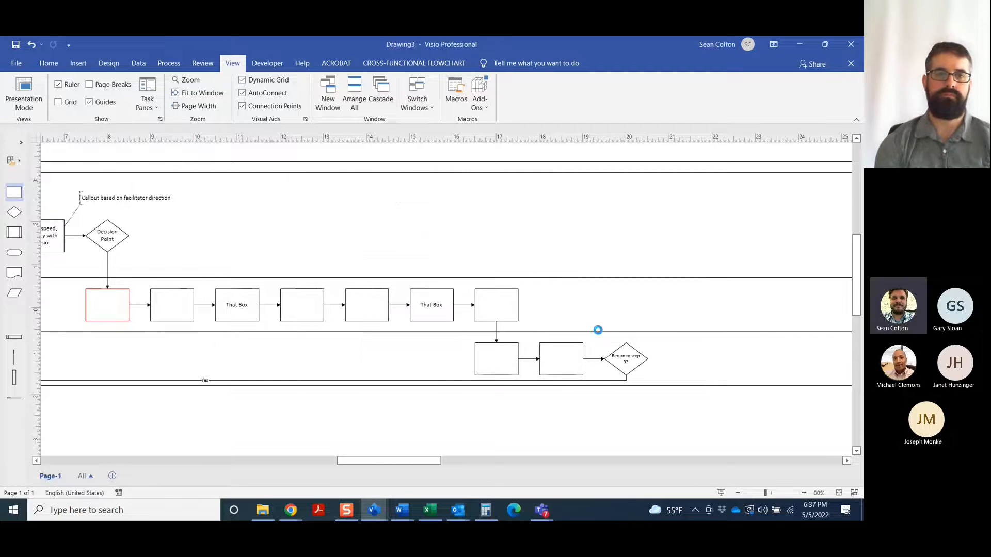
left_click_drag(405, 462, 359, 464)
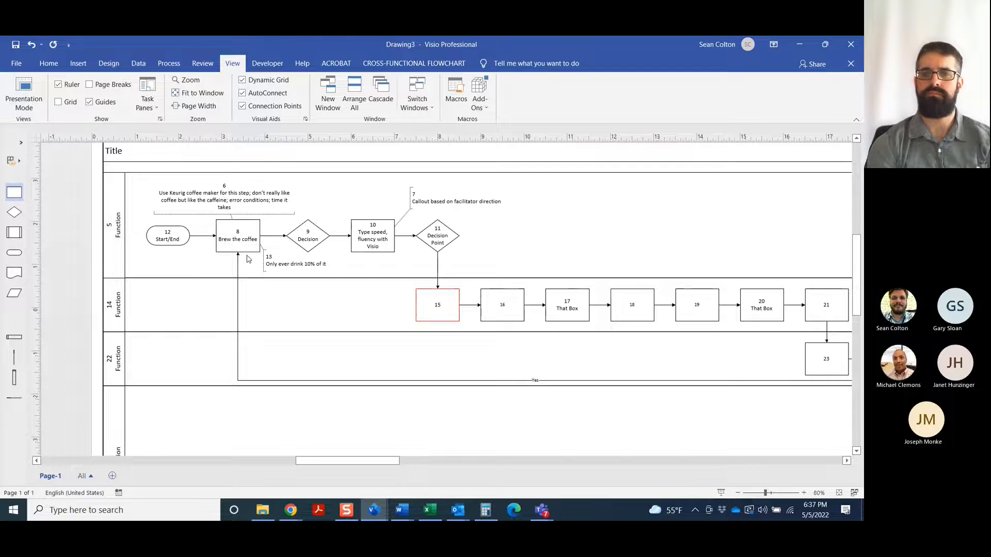
left_click_drag(333, 460, 378, 461)
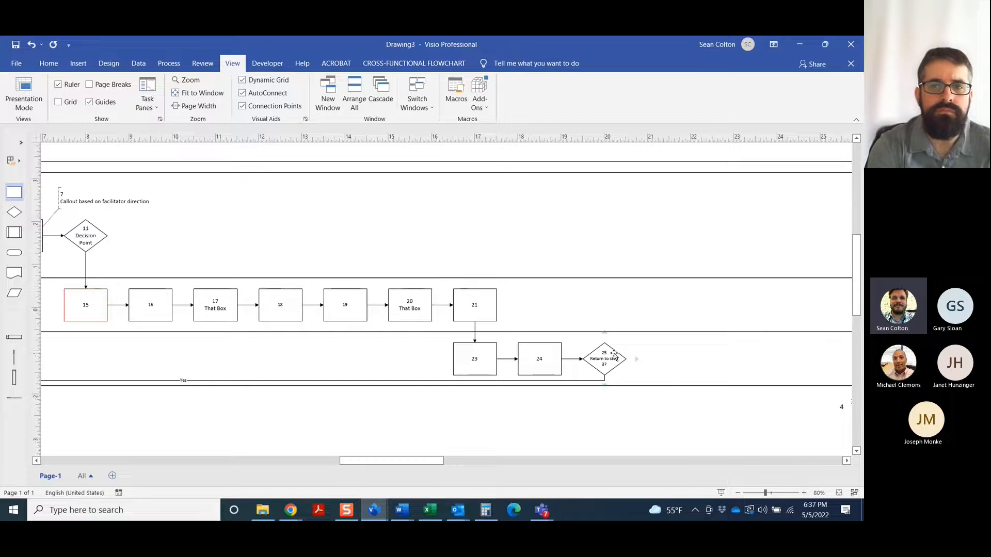
Auto-number all shapes again with the Number Shapes add-on, starting with 28 at an interval of 1 and continuing numbering as shapes are dropped
left_click(480, 100)
mouse_move(503, 176)
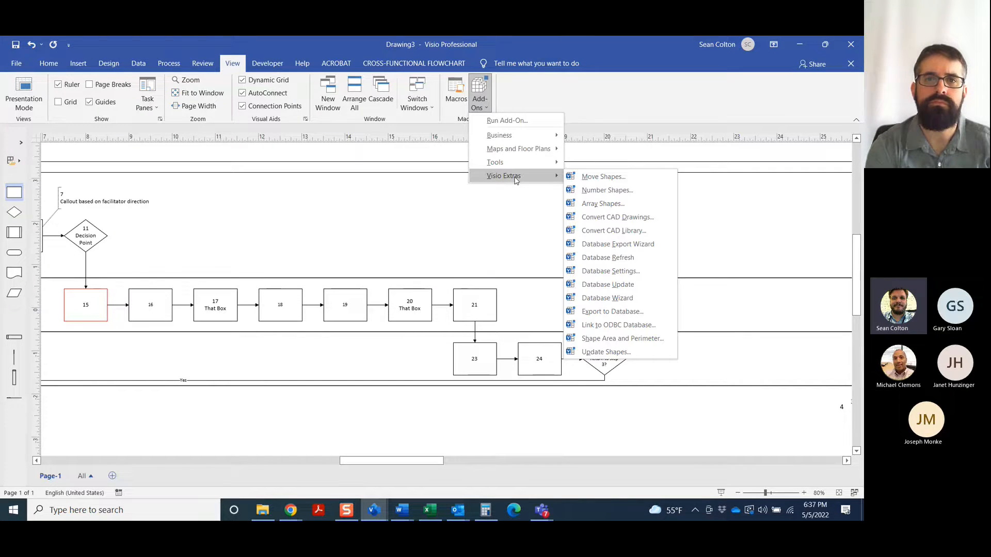
left_click(597, 190)
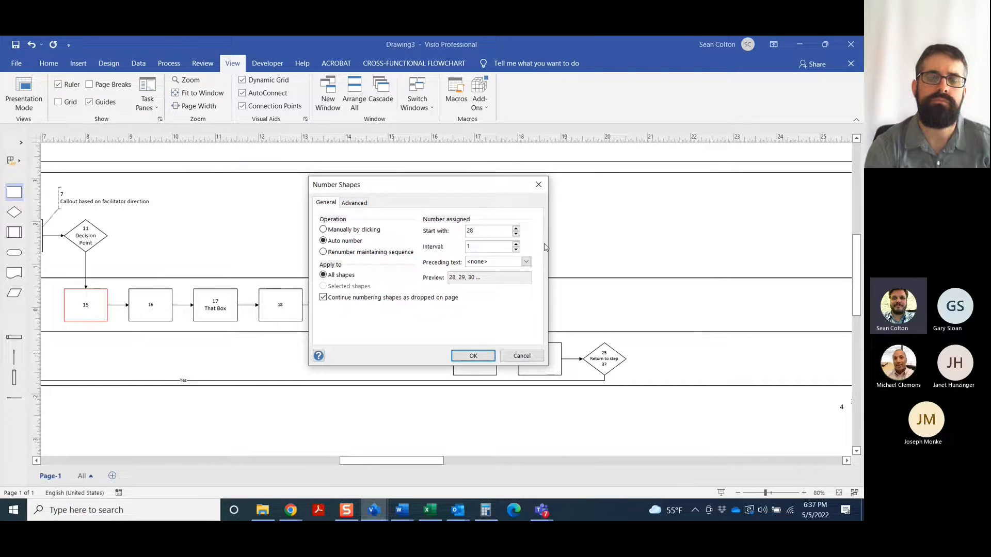
left_click(463, 355)
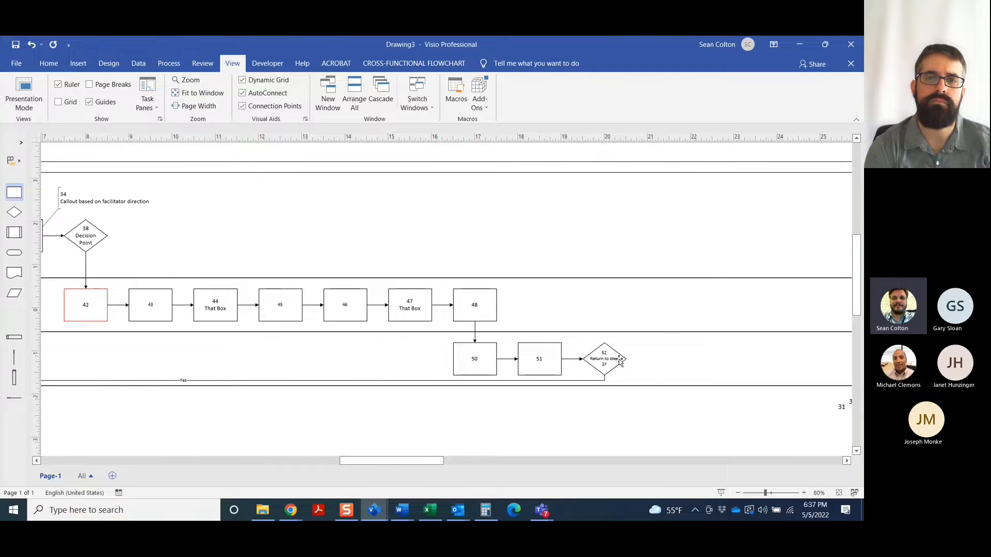
Add two connected process boxes in a row after the "Return to step 3?" decision
mouse_move(636, 359)
left_click(648, 342)
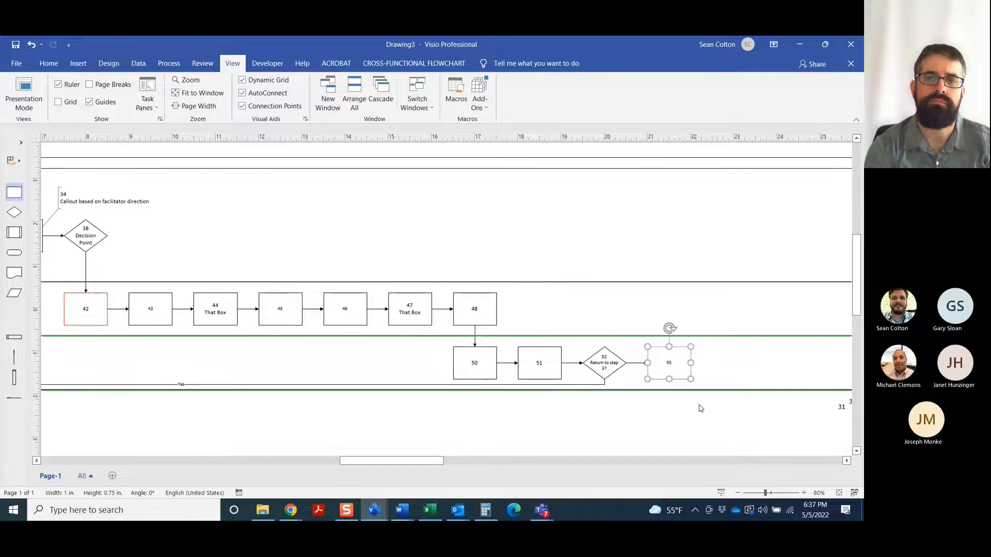
mouse_move(701, 364)
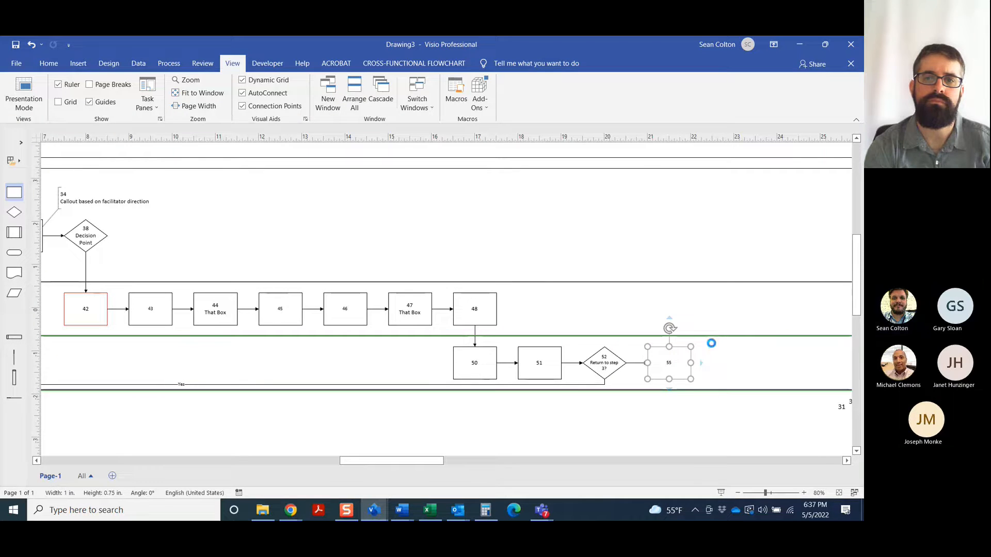
left_click(712, 346)
scroll(782, 321, "down", 1)
Auto-number only the selected last process box with the Number Shapes add-on, starting with 57 at an interval of 1
left_click(479, 100)
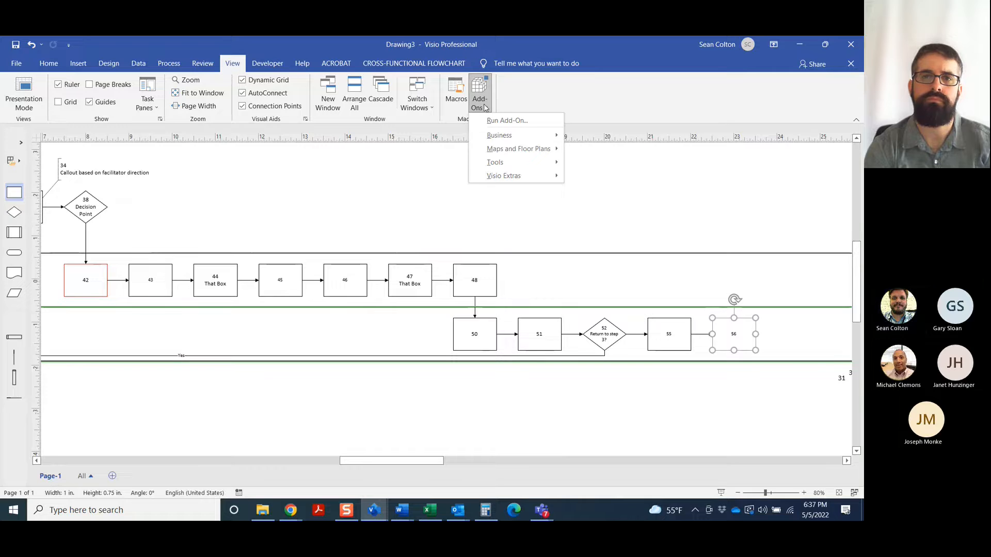
mouse_move(505, 180)
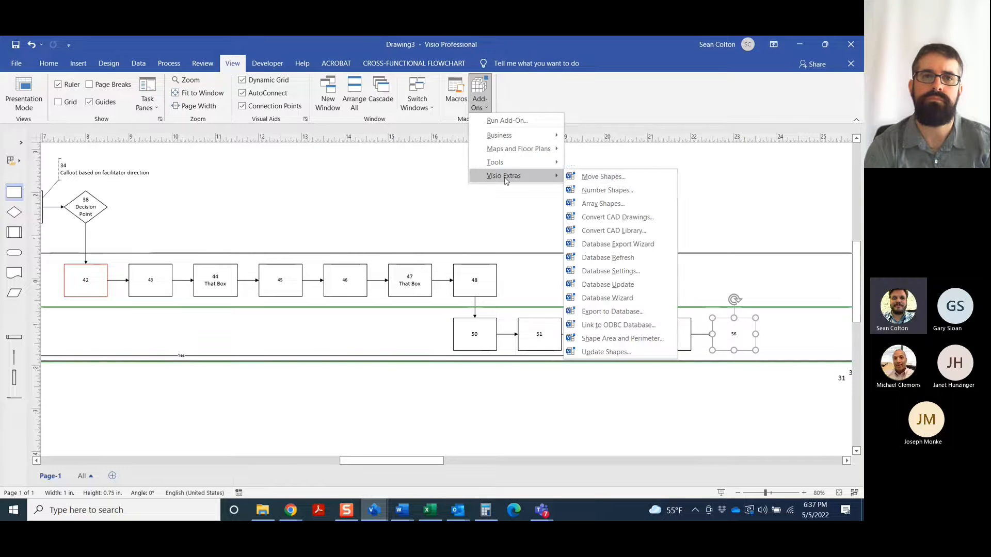
left_click(601, 190)
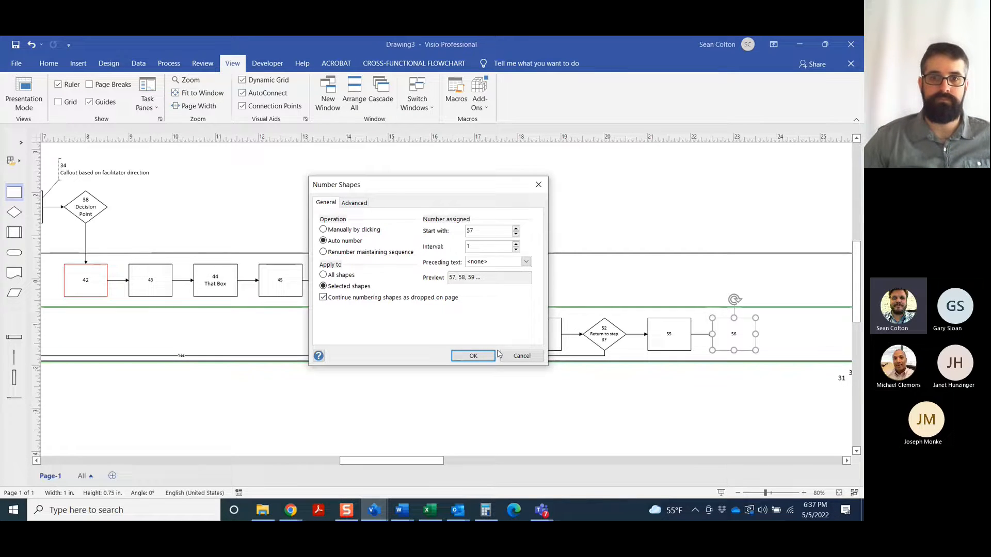
left_click(473, 356)
Delete the stray number 30 beneath the row of process boxes
scroll(673, 330, "down", 1)
scroll(619, 340, "right", 6)
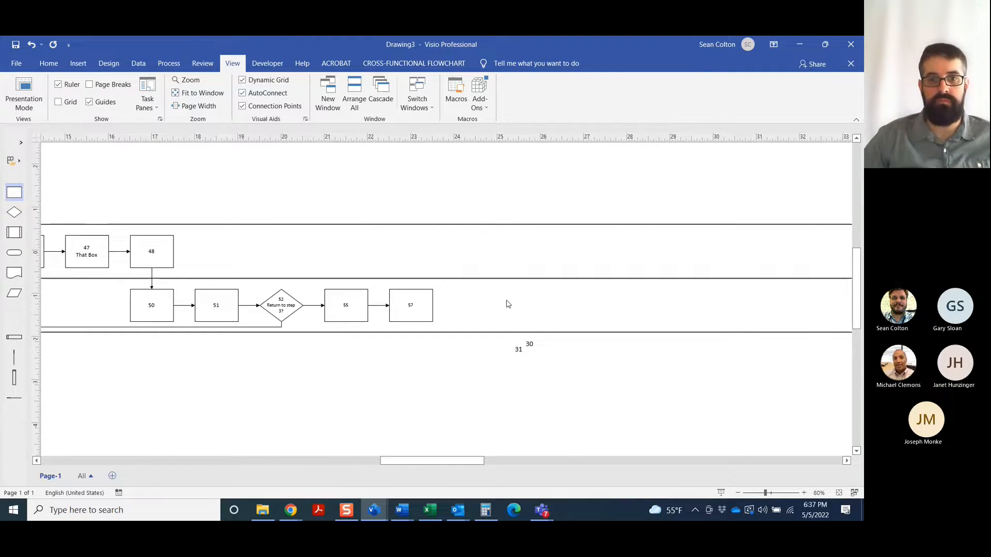
scroll(508, 305, "down", 2)
double_click(530, 317)
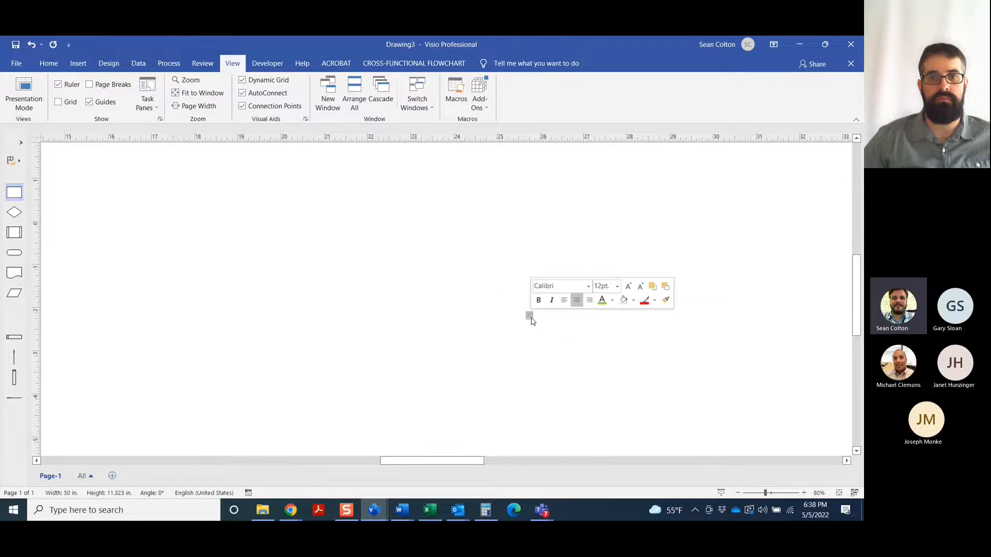
key("BackSpace")
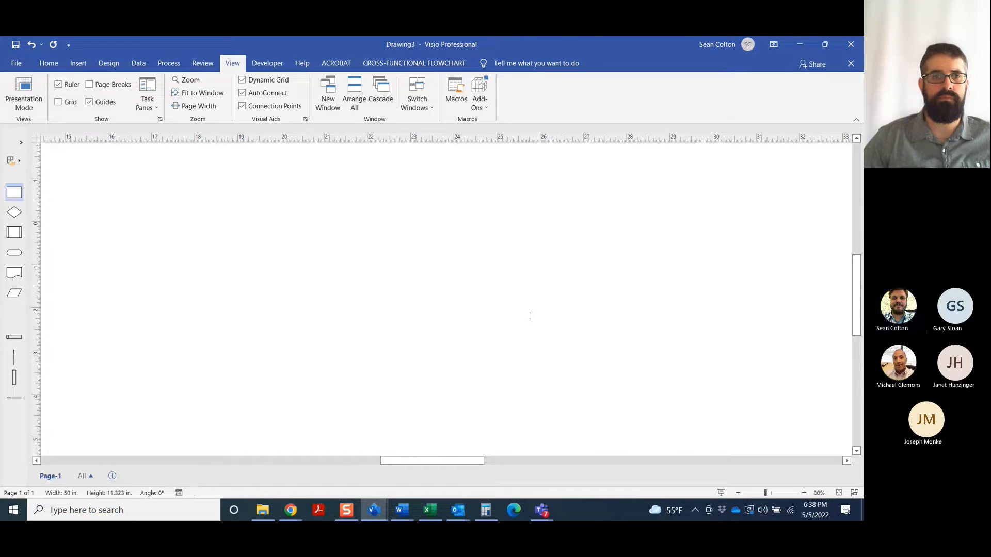
type("31")
left_click(76, 269)
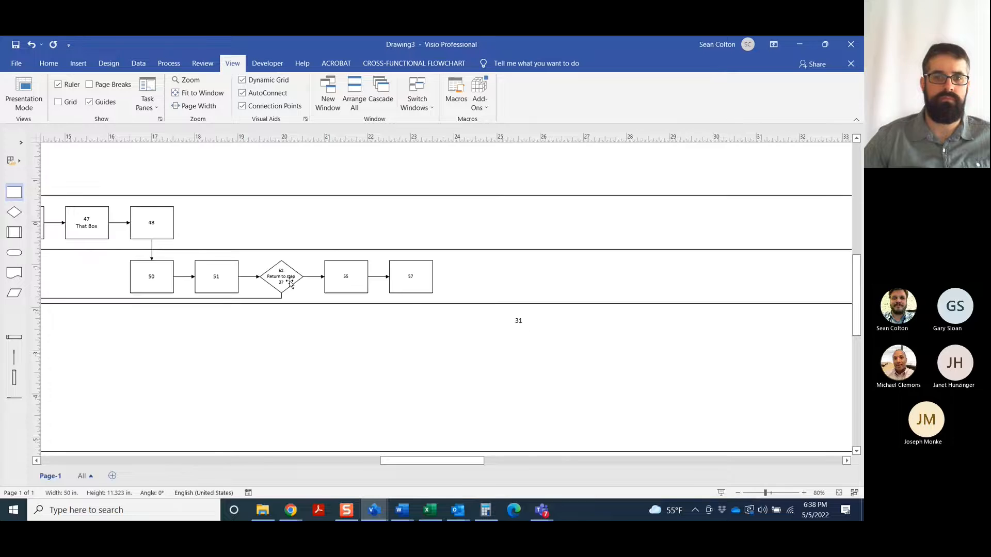
Find the stray number 31 in the shape text of the current page and delete it
left_click(519, 324)
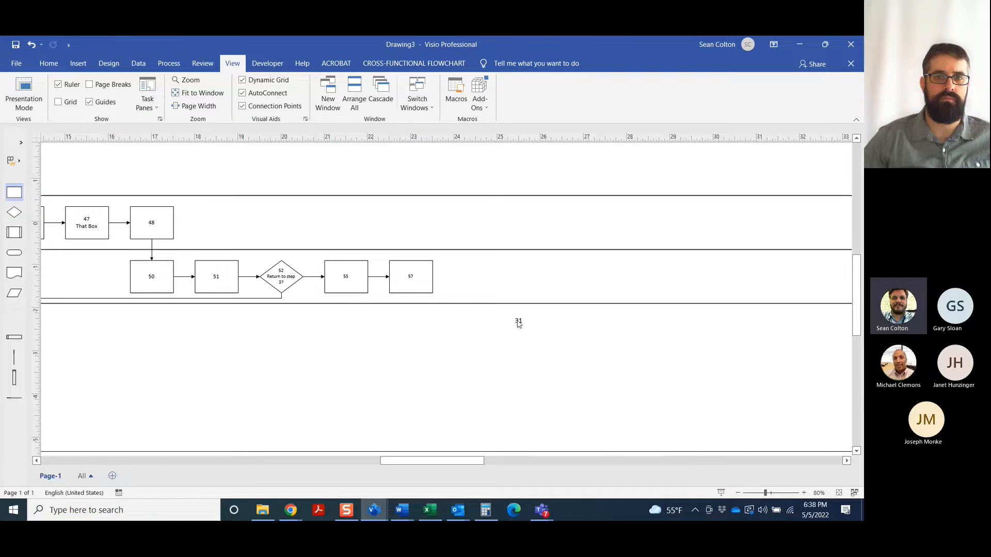
key("ctrl+f")
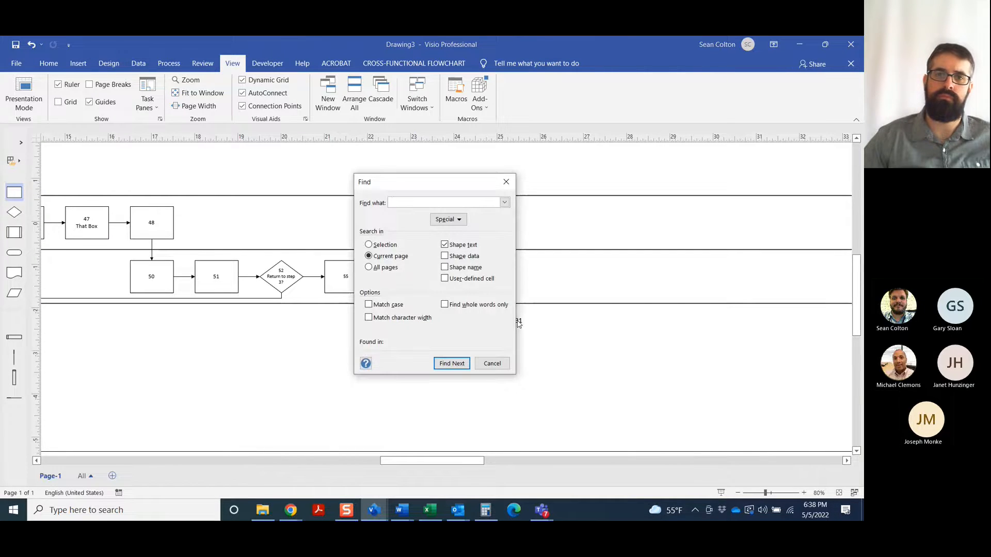
key("Return")
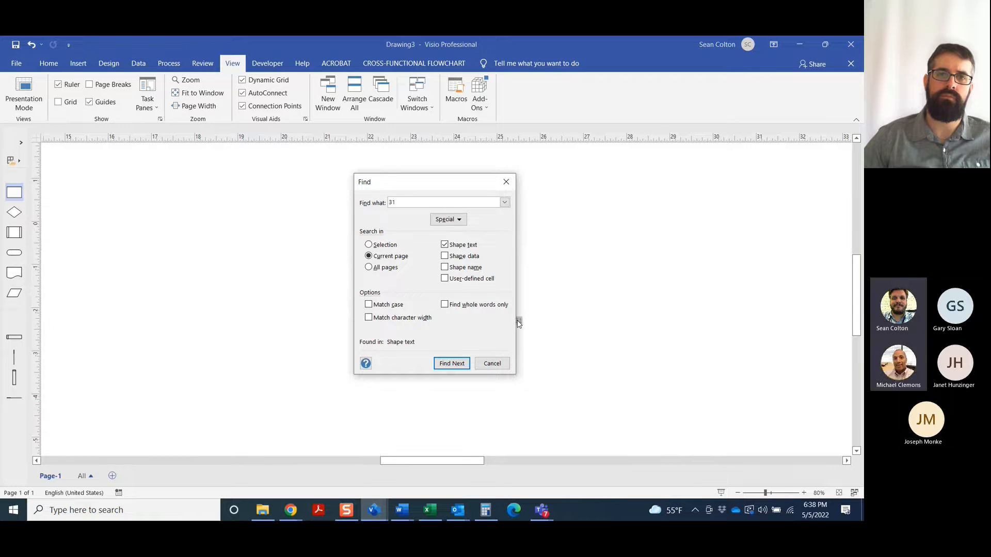
left_click(505, 182)
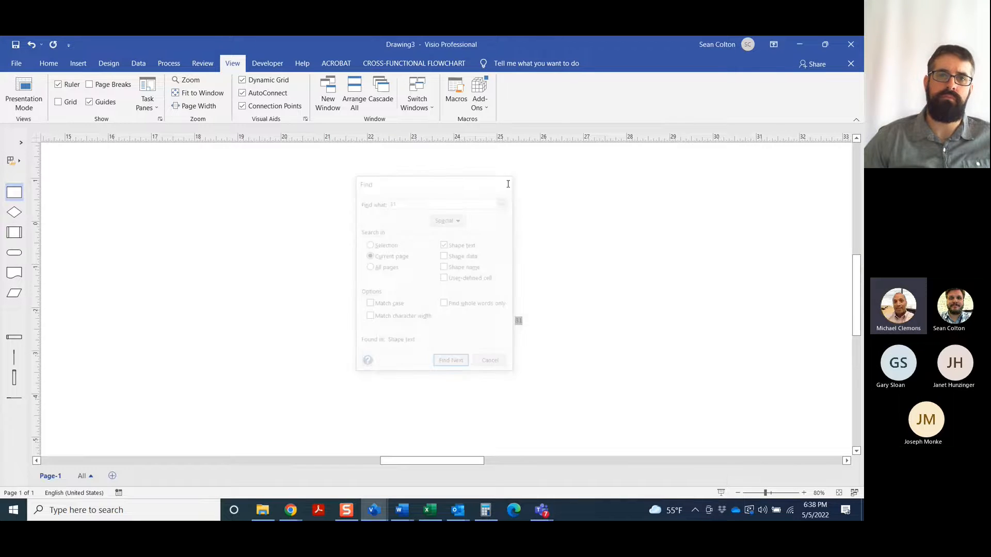
key("Delete")
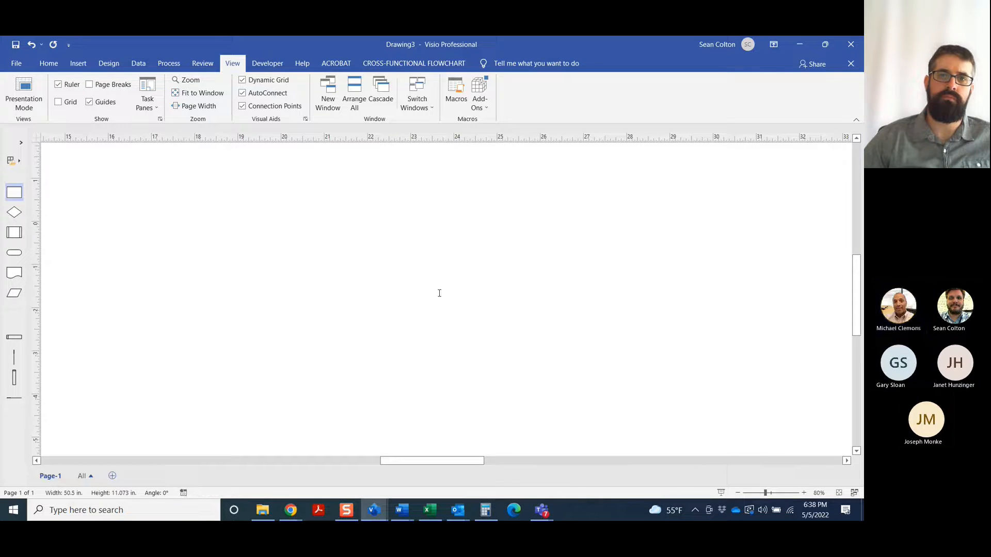
left_click(499, 372)
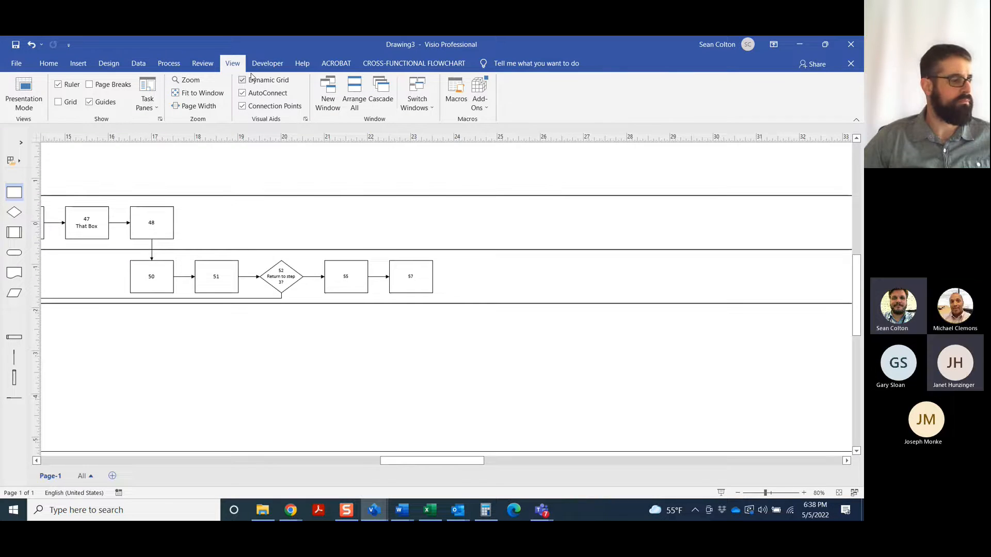
left_click(275, 63)
left_click(302, 63)
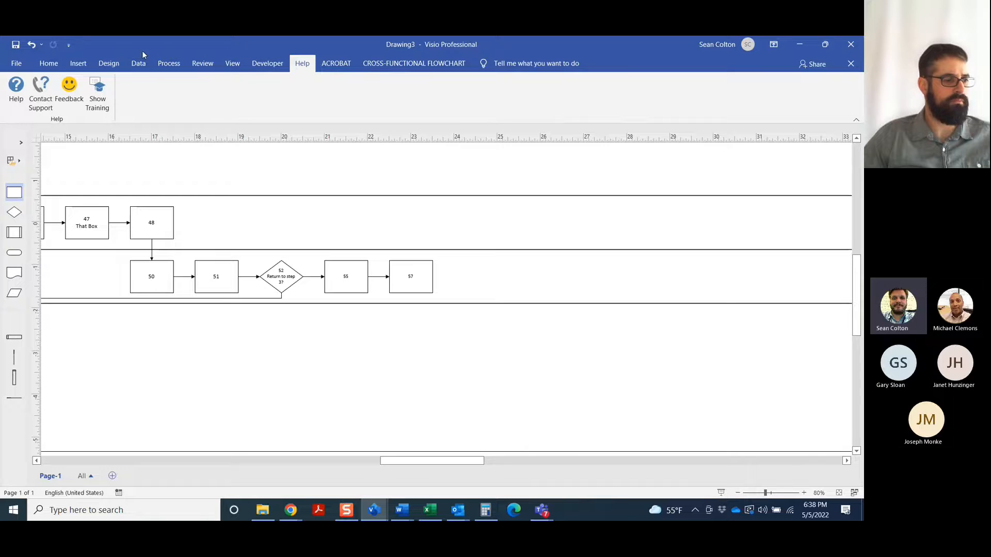
left_click(47, 62)
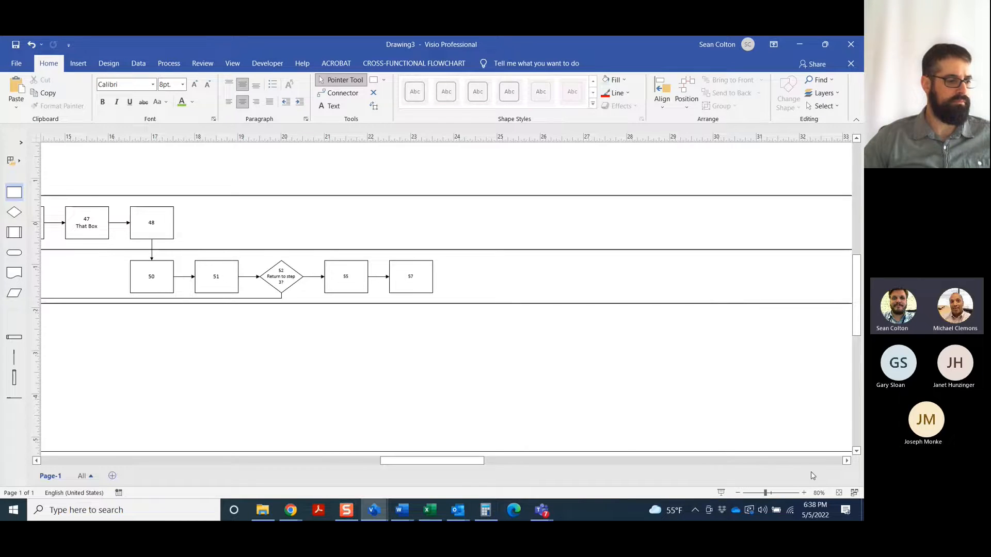
Add a connected process box after box 57 and another one below it in the next swimlane
left_click(803, 493)
left_click(803, 492)
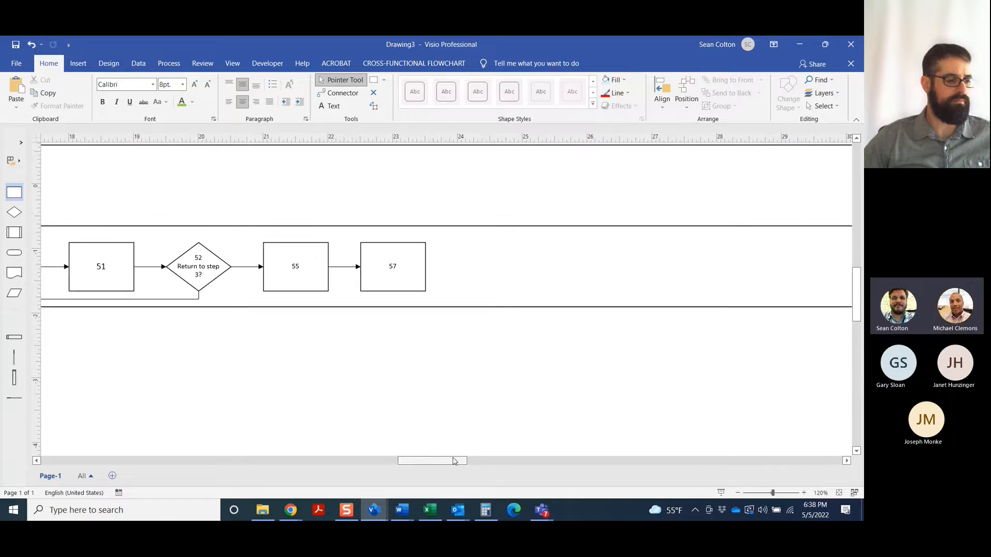
left_click_drag(454, 461, 435, 457)
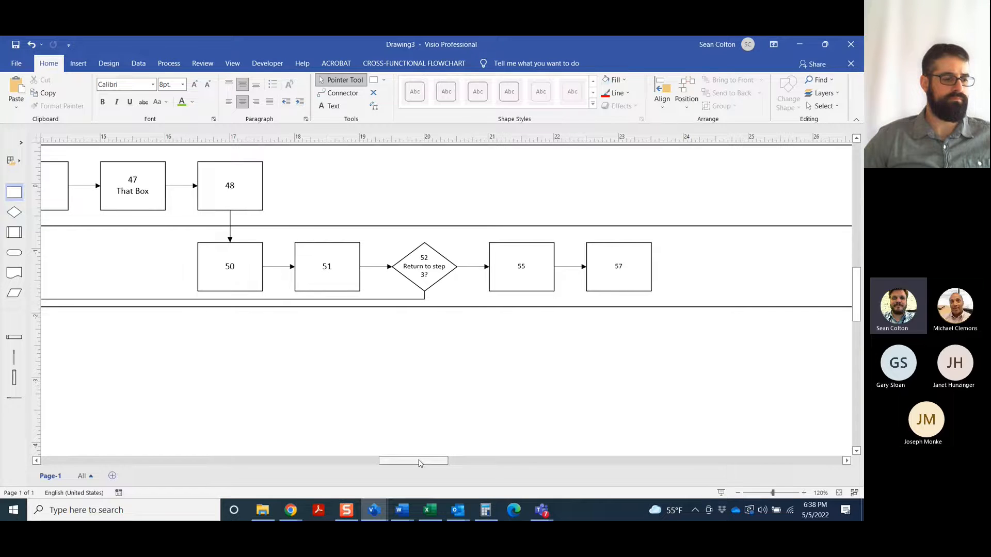
left_click_drag(419, 462, 464, 461)
scroll(366, 392, "up", 5)
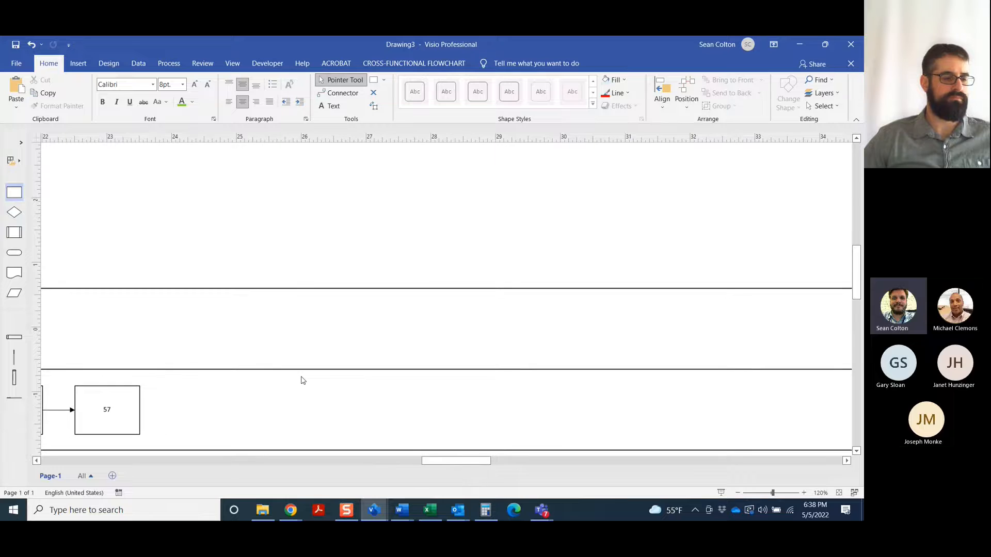
scroll(302, 380, "down", 2)
scroll(465, 367, "left", 8)
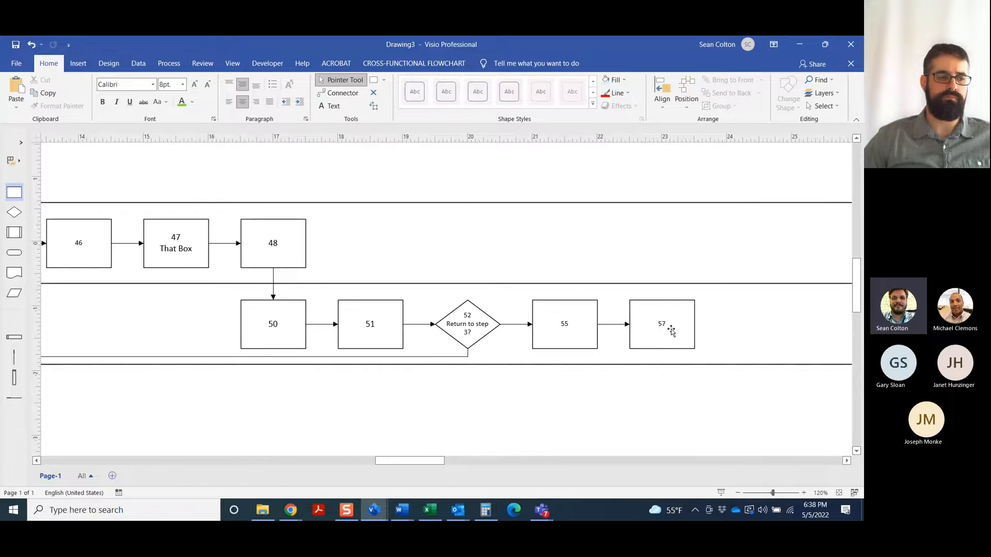
mouse_move(703, 324)
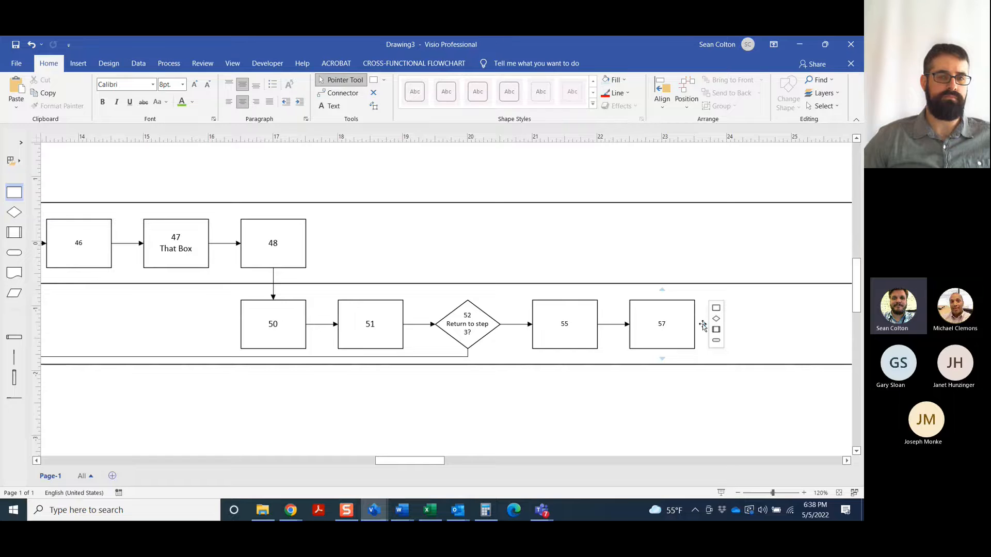
left_click(715, 308)
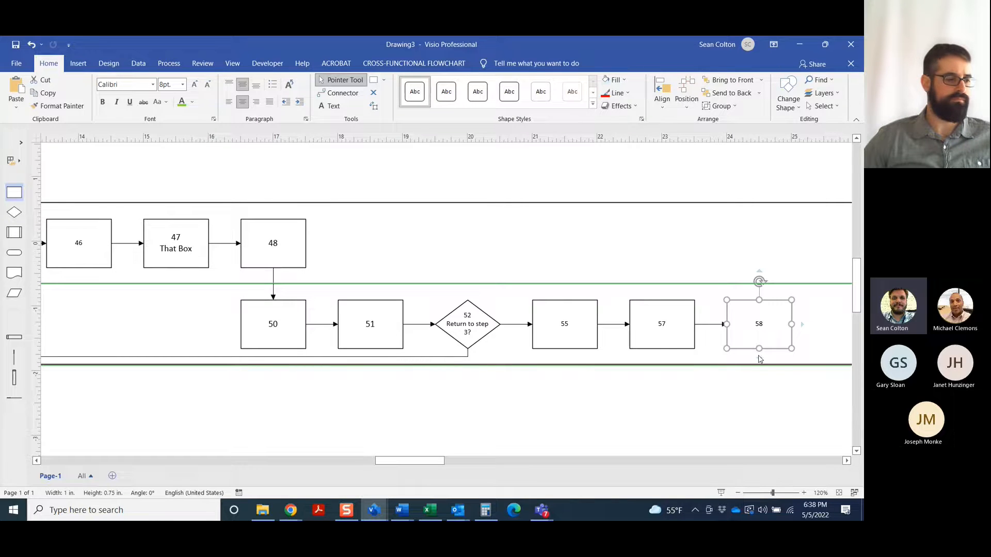
left_click(743, 365)
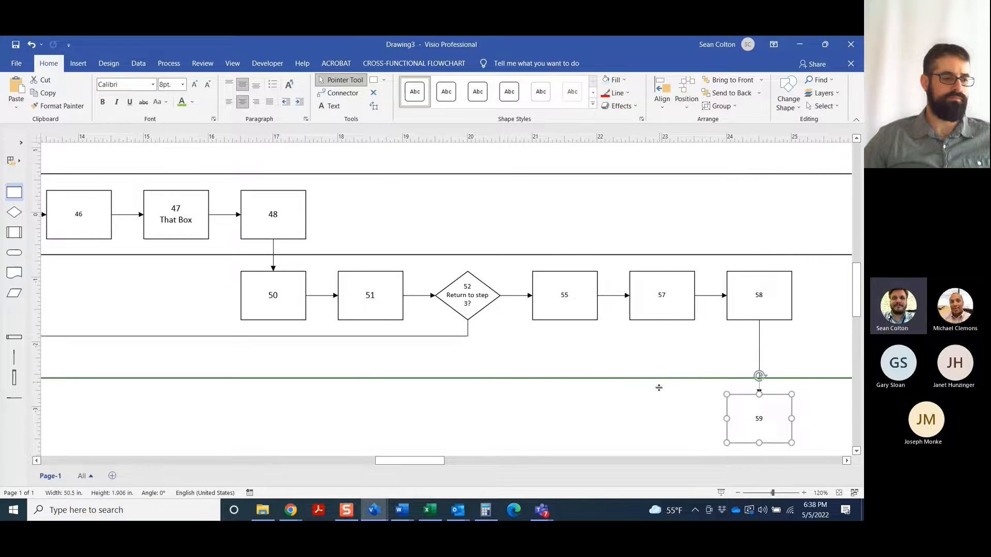
Shorten the two bottom swimlanes by raising the lower edge of each
scroll(661, 369, "down", 3)
left_click_drag(422, 462, 373, 462)
left_click(737, 496)
left_click(737, 497)
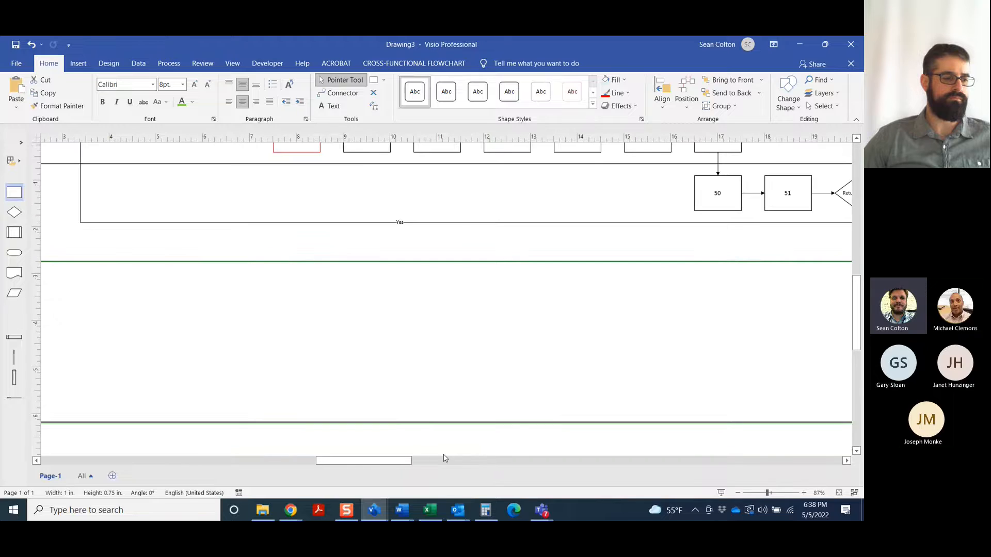
left_click_drag(427, 421, 429, 343)
left_click_drag(392, 461, 360, 463)
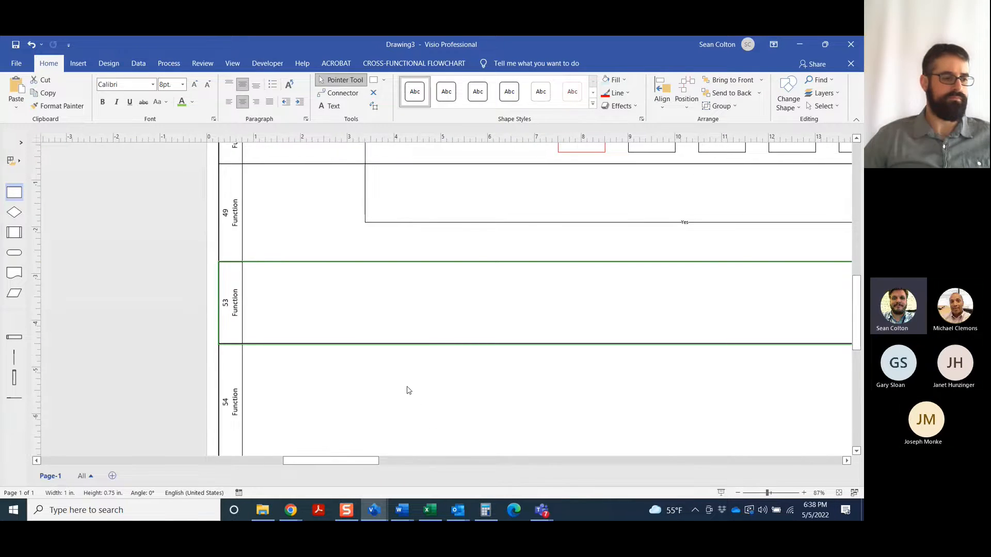
scroll(402, 384, "down", 3)
left_click_drag(389, 345, 391, 297)
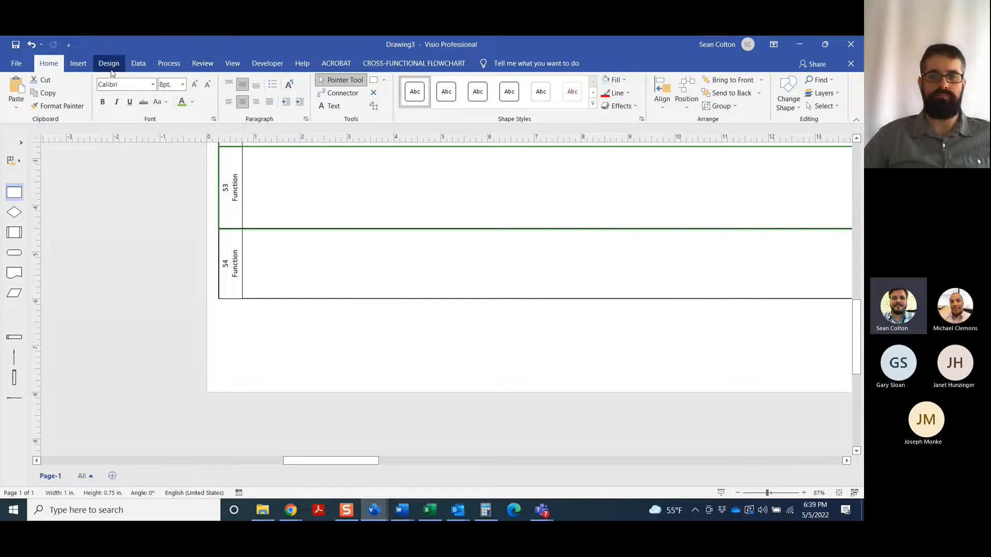
Fit the page size to the drawing after the swimlane height changes
left_click(202, 63)
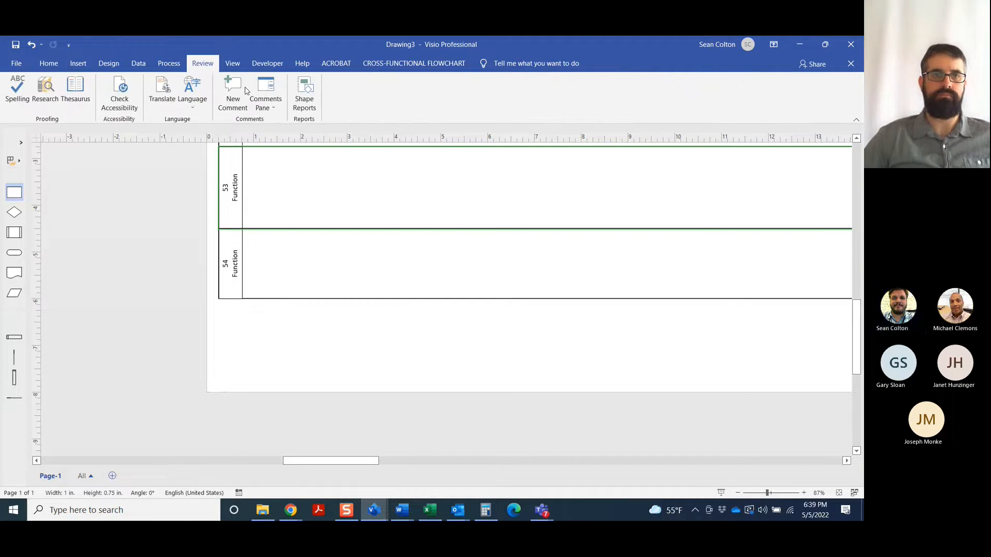
left_click(233, 64)
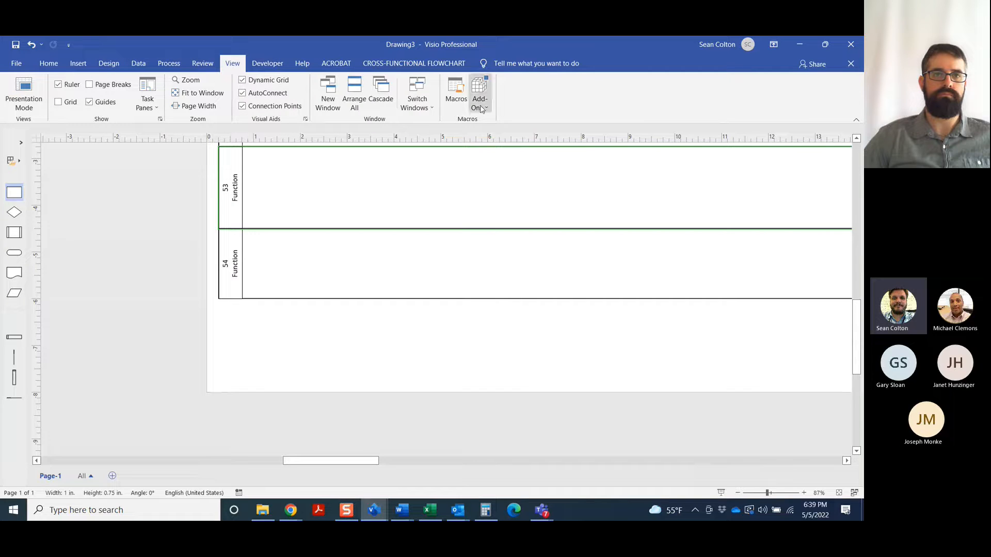
left_click(78, 62)
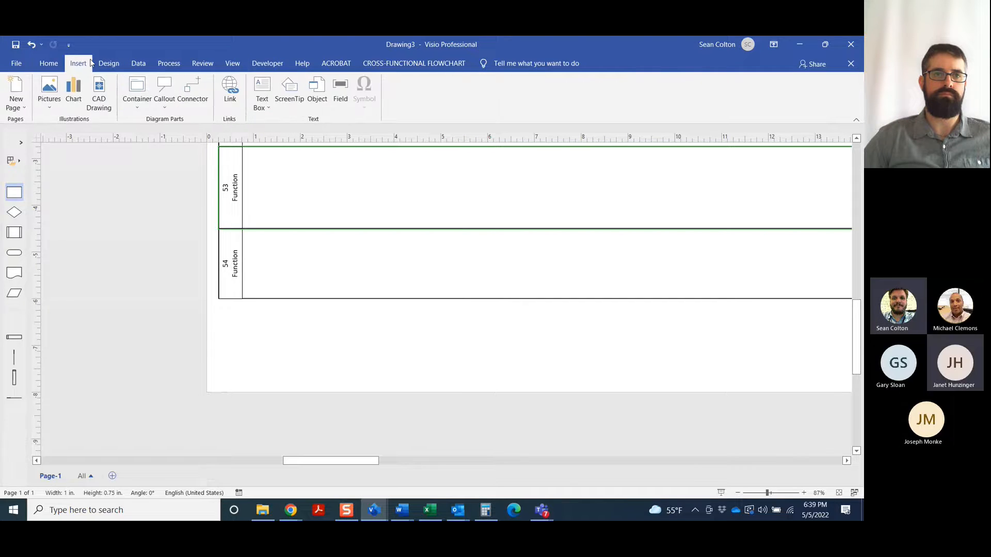
left_click(108, 63)
left_click(57, 99)
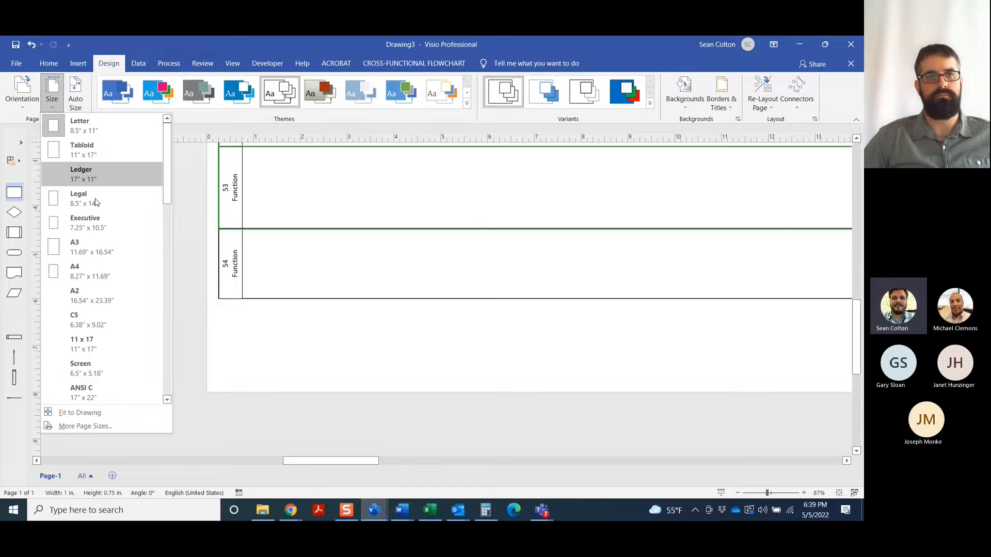
left_click(62, 412)
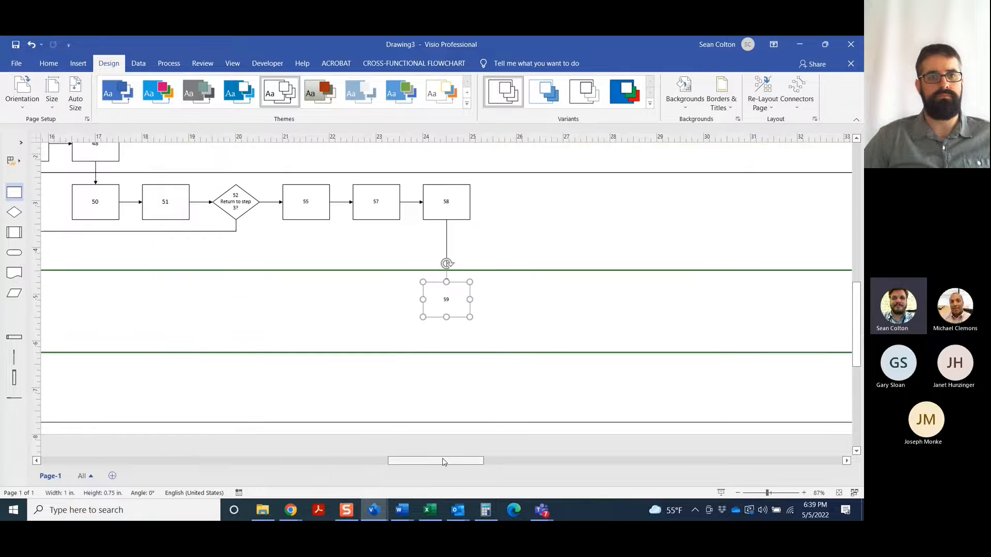
Nudge process box 59 down within its swimlane, away from the lane's upper edge
left_click_drag(444, 461, 452, 459)
left_click(475, 389)
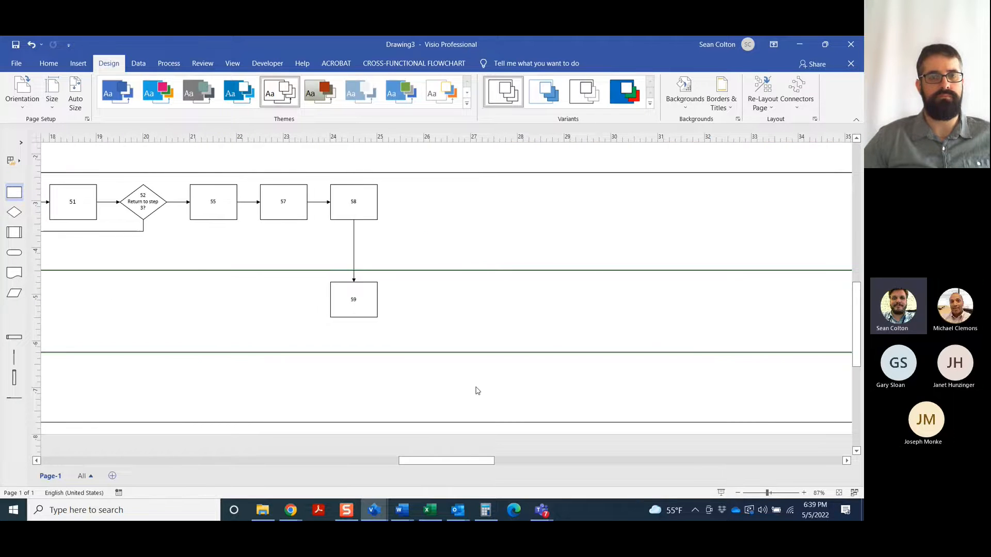
left_click(344, 294)
key("Down")
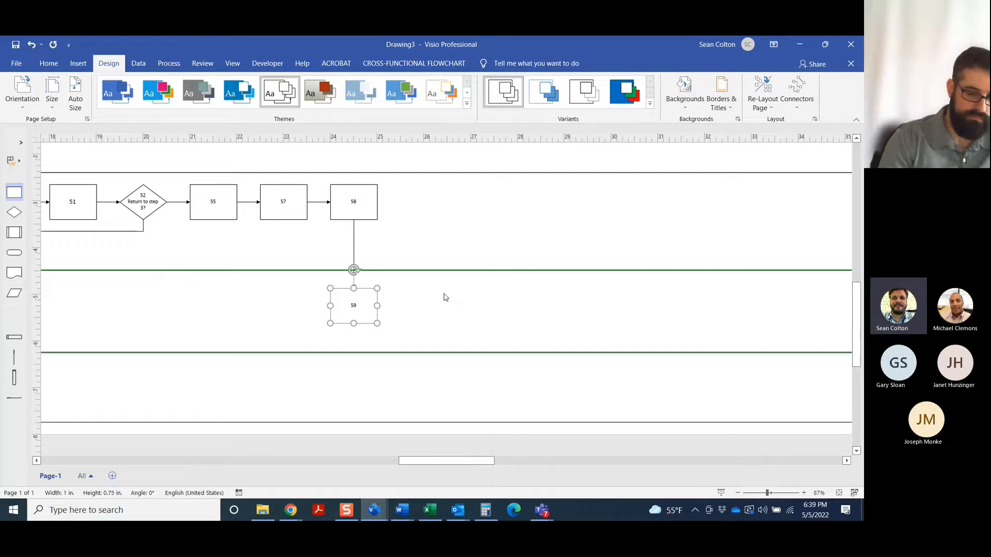
key("Down")
left_click(469, 299)
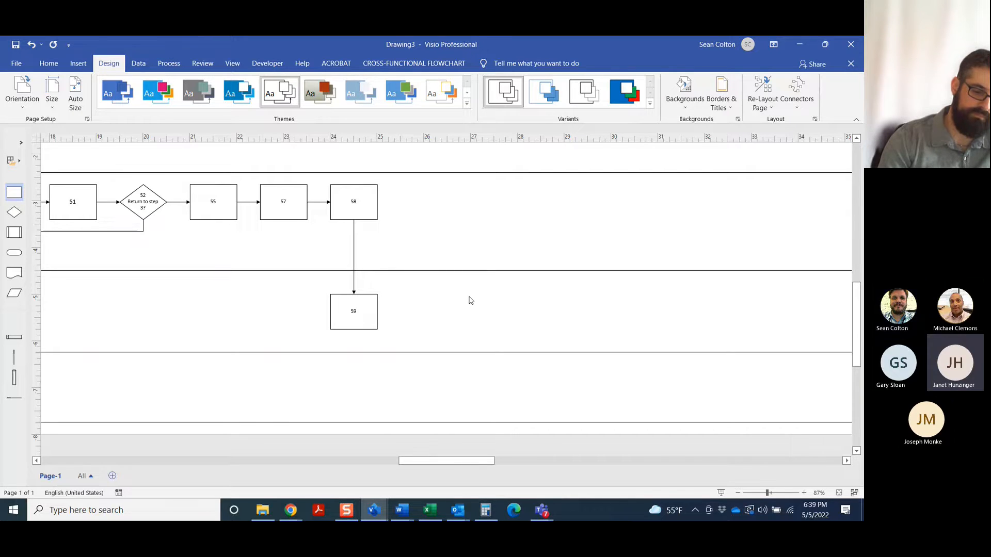
Remove the leftover line above the word Function in the first swimlane's heading
left_click_drag(484, 466, 379, 462)
scroll(438, 338, "up", 5)
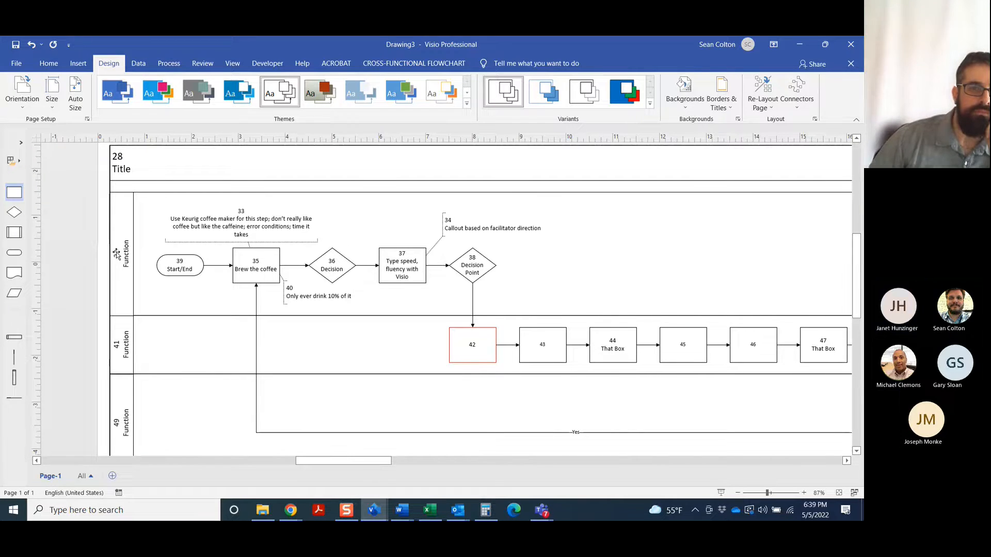
double_click(117, 253)
left_click(126, 250)
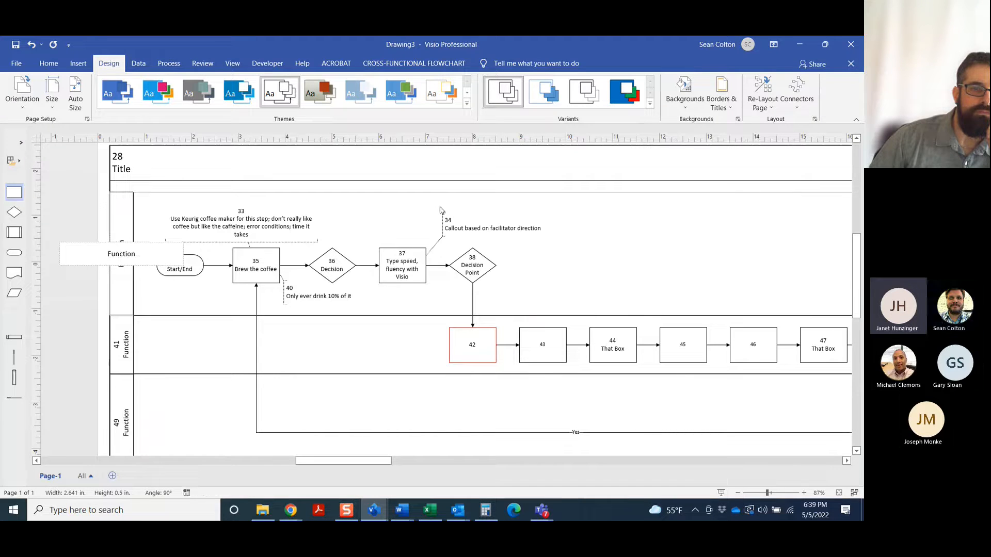
left_click(523, 222)
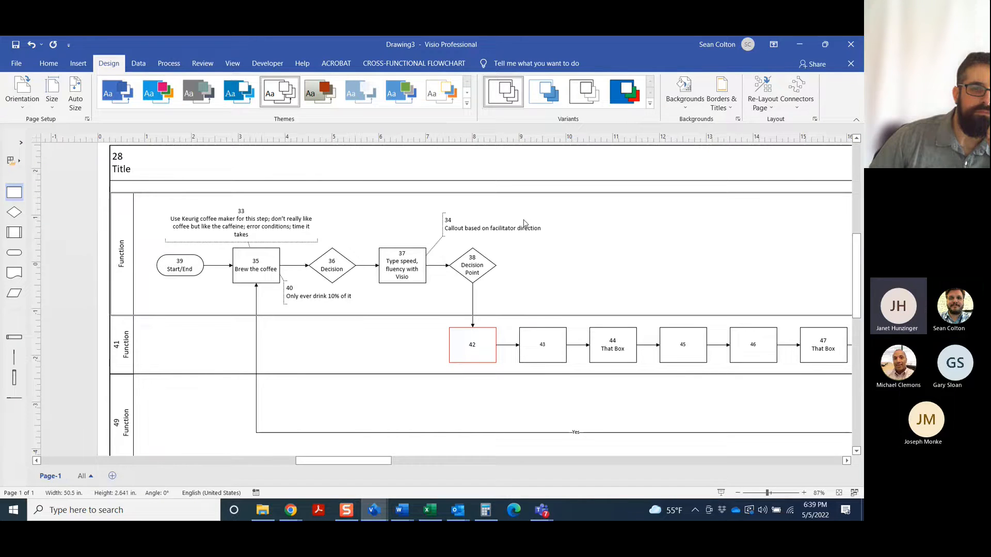
Delete the stray number 28 and its line above the chart's Title text
double_click(119, 157)
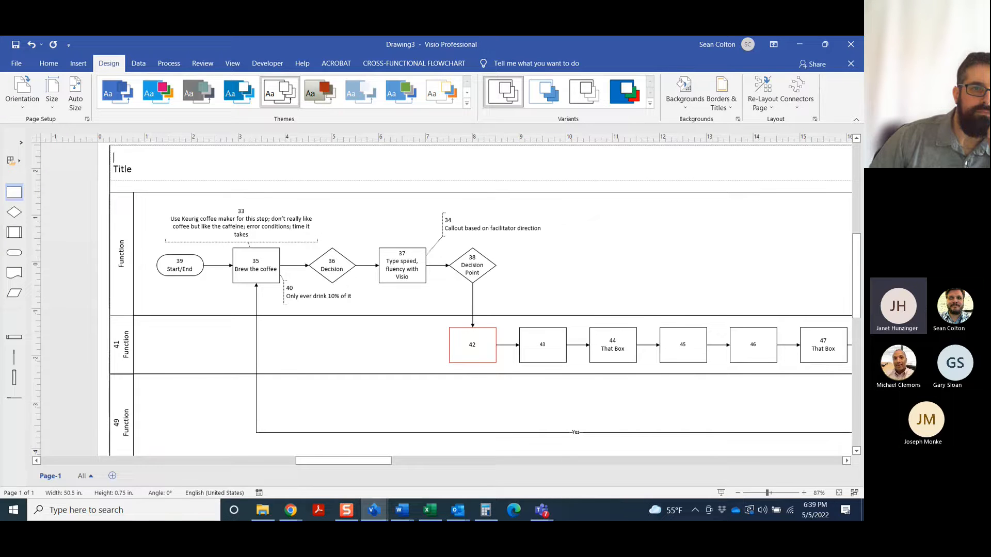
key("Delete")
left_click(782, 267)
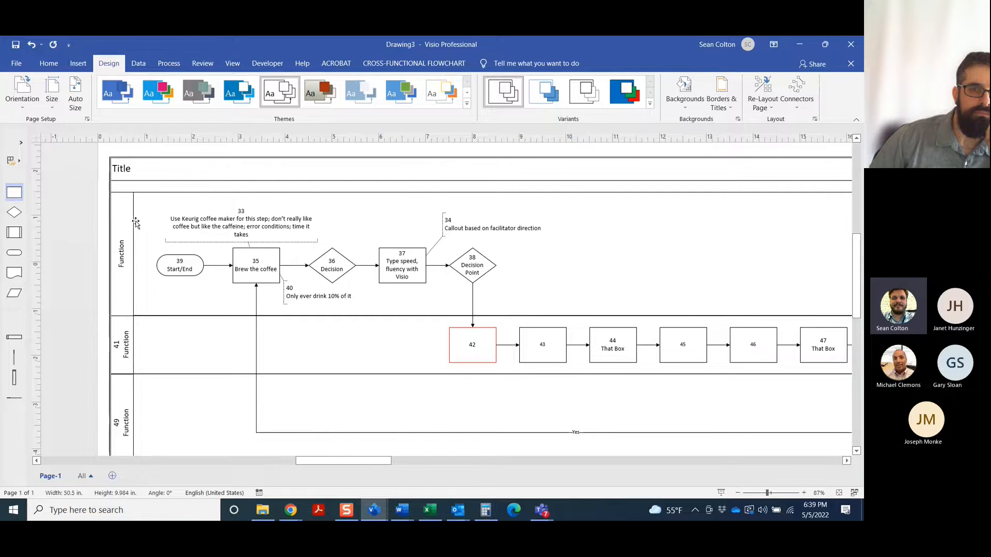
Delete the stray number 41 and its line from the second swimlane's Function heading
scroll(123, 310, "down", 1)
left_click_drag(123, 316, 124, 317)
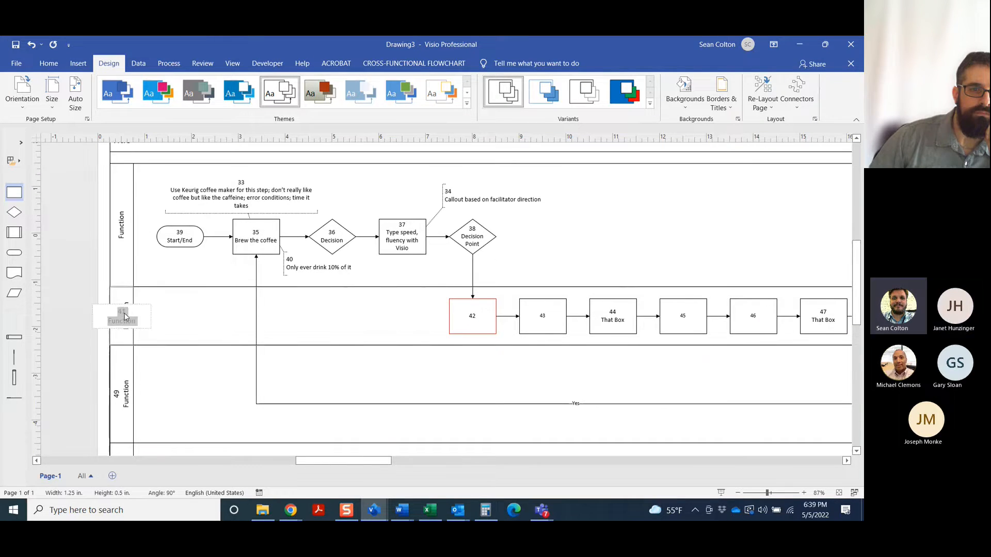
key("BackSpace")
key("BackSpace")
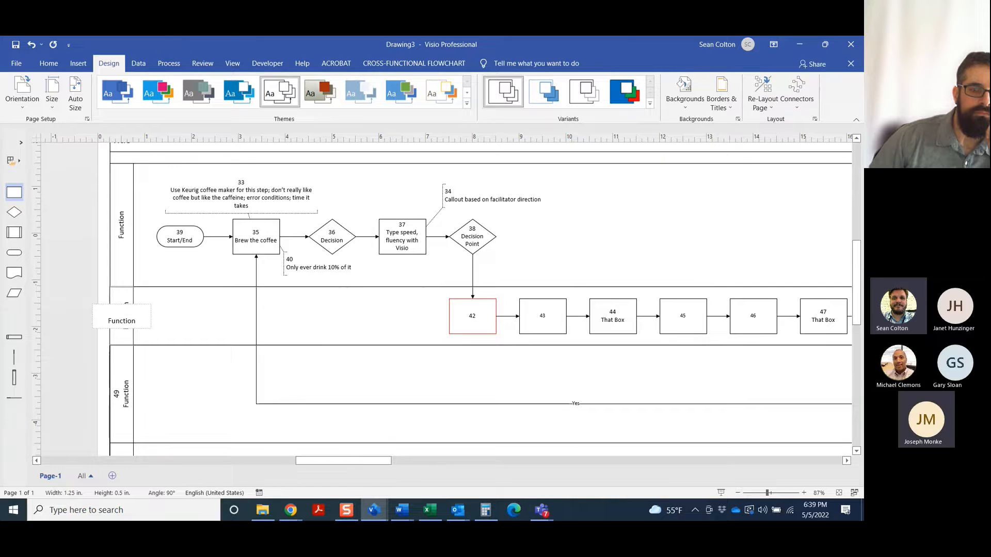
key("Delete")
left_click(204, 319)
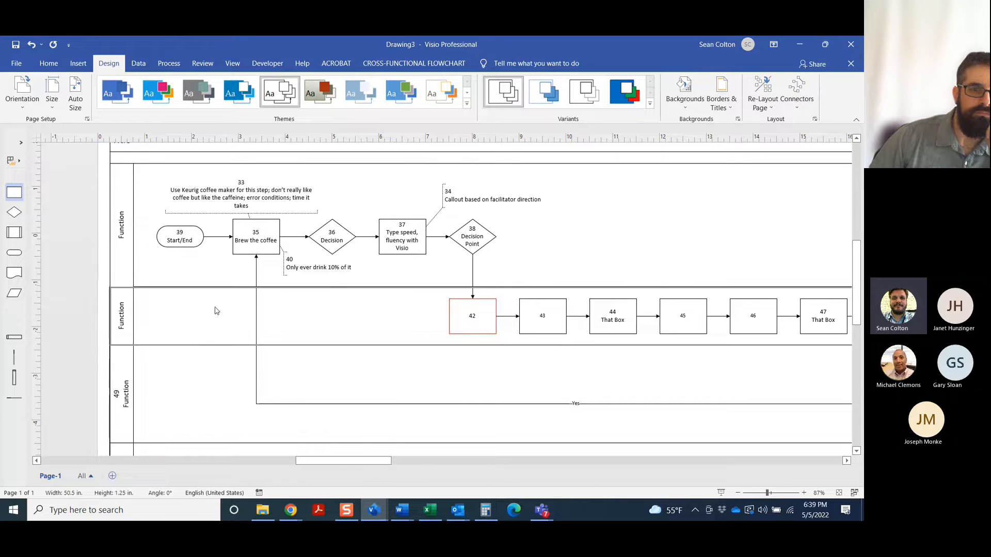
left_click_drag(332, 464, 418, 465)
scroll(622, 312, "down", 3)
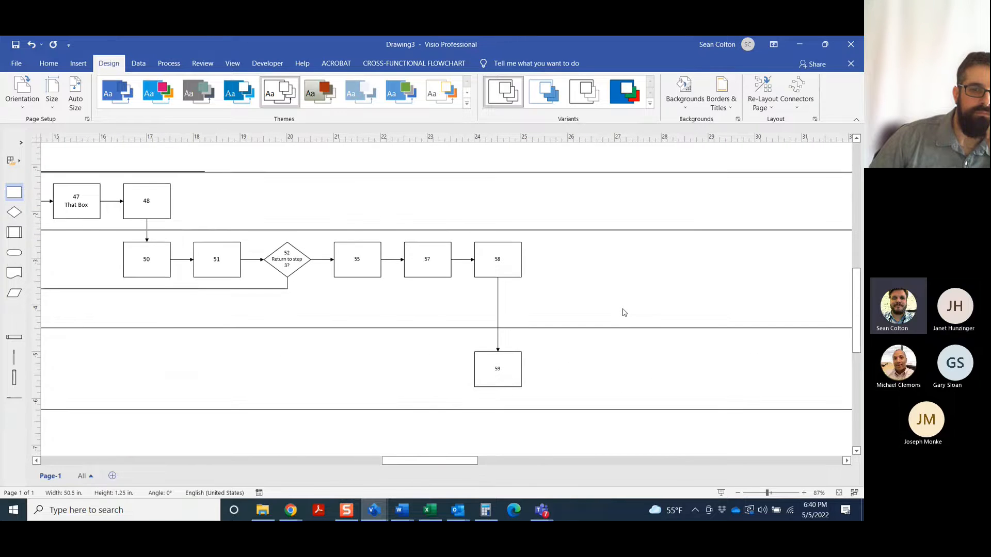
left_click(230, 62)
left_click(480, 102)
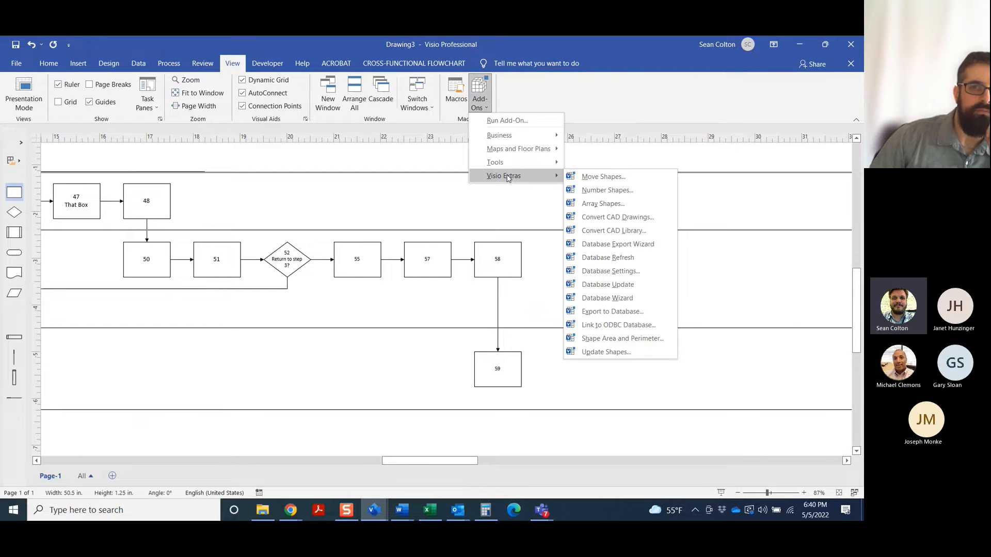
left_click(479, 215)
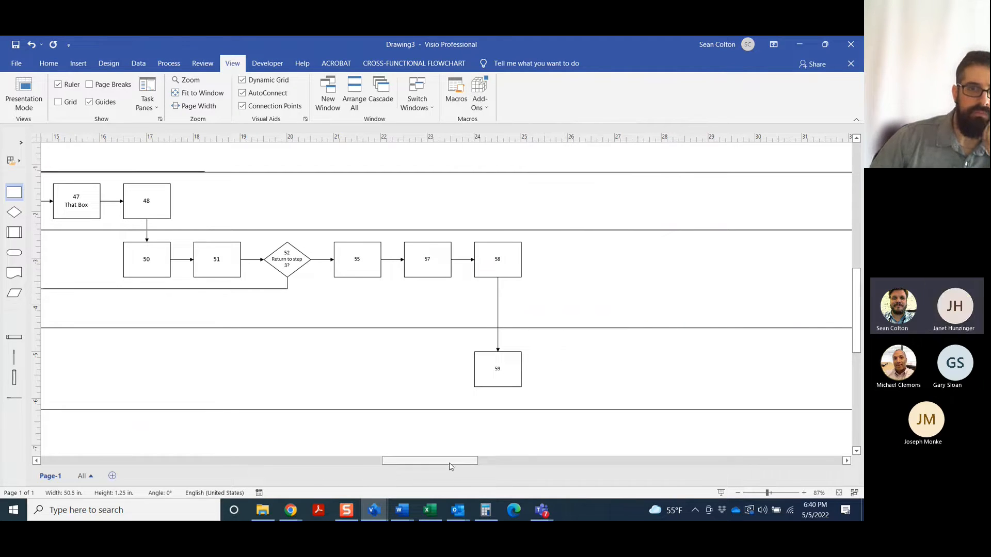
Place a start/end shape at the beginning of the bottom swimlane and add a connected process box after it
left_click_drag(447, 464, 376, 460)
scroll(442, 301, "up", 2)
scroll(441, 301, "down", 3)
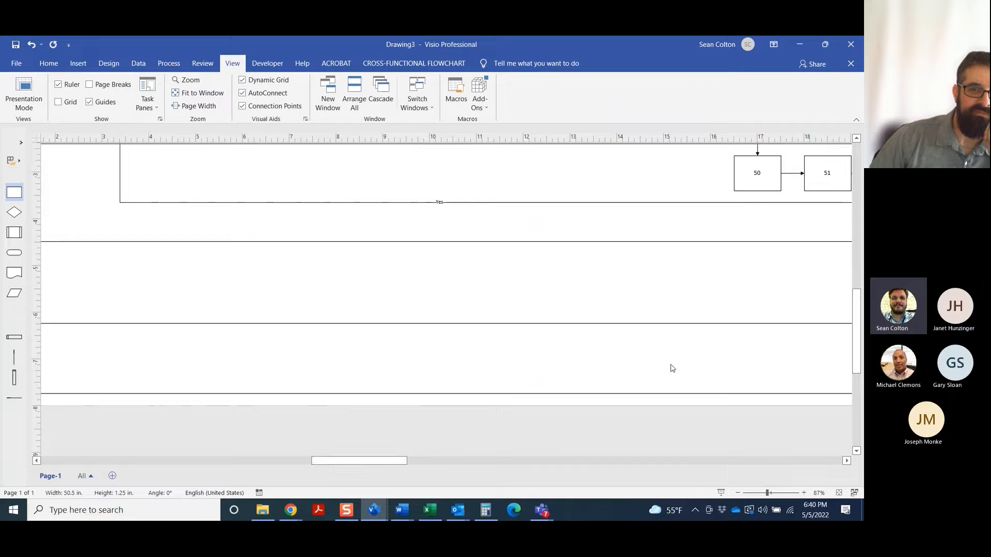
left_click(741, 494)
left_click(741, 496)
left_click(741, 496)
left_click(741, 496)
left_click(741, 496)
scroll(382, 263, "up", 2)
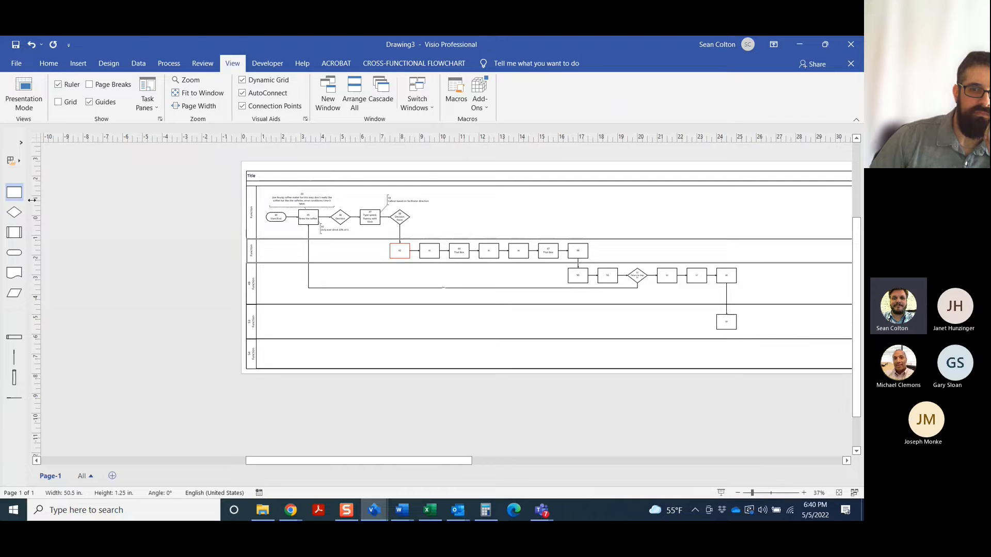
left_click_drag(15, 260, 278, 358)
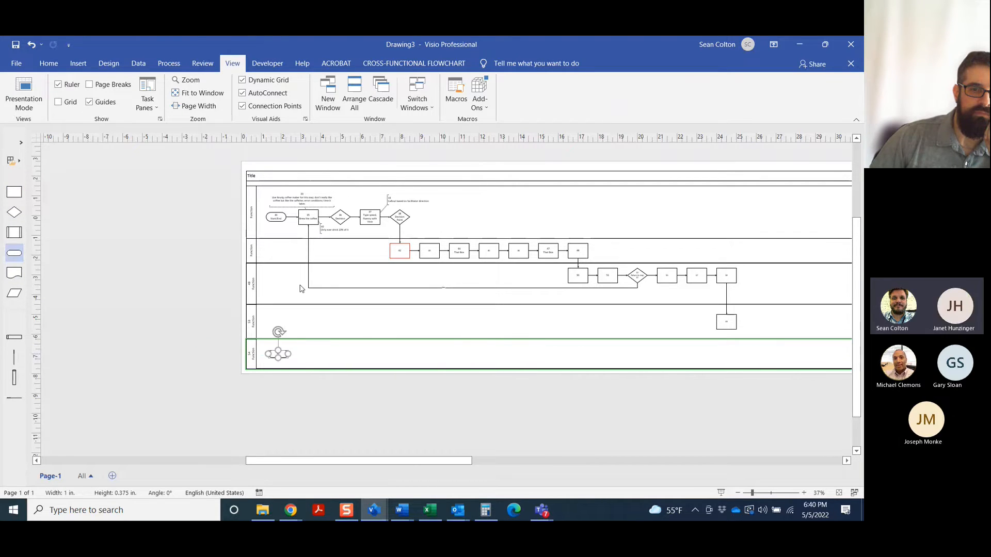
left_click(321, 350)
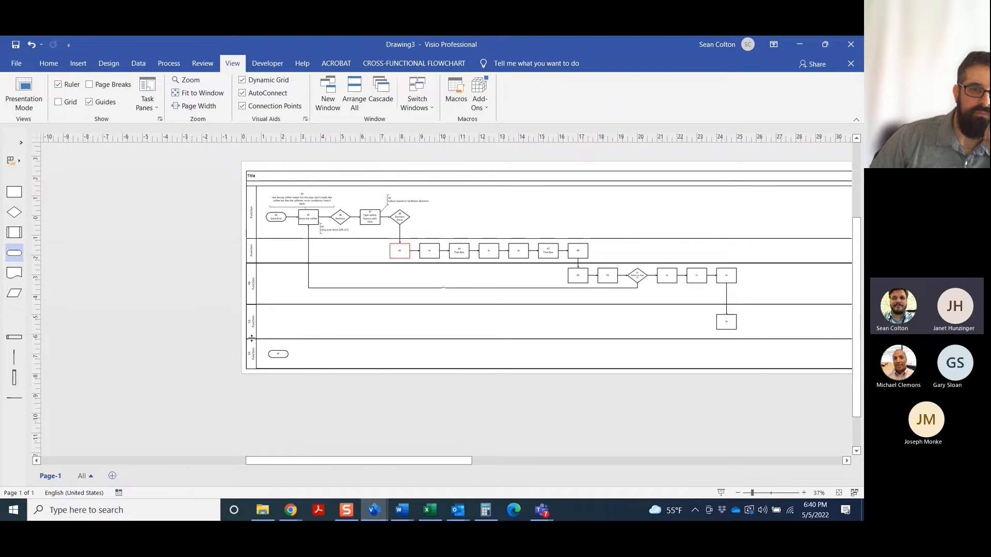
mouse_move(299, 354)
left_click(307, 337)
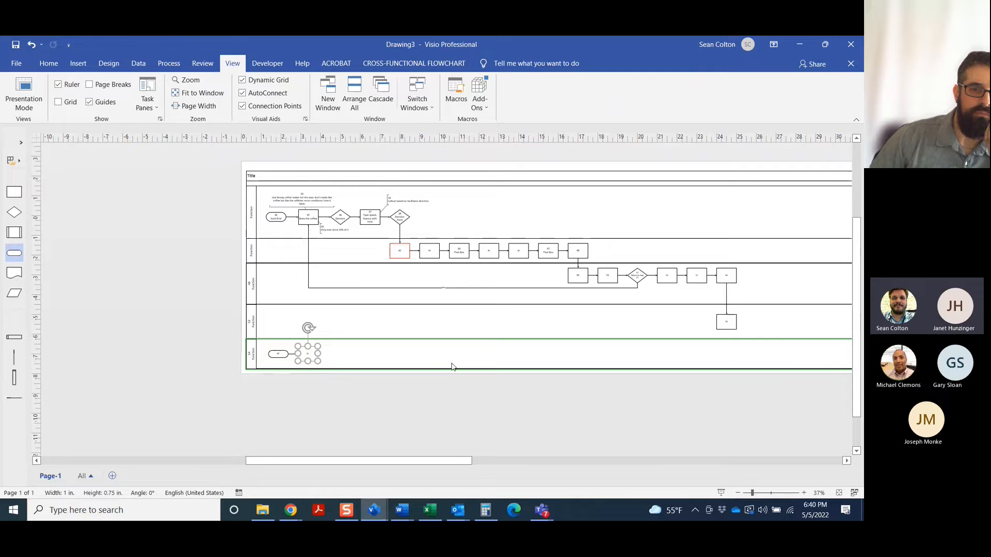
left_click(806, 409)
Add three more connected process boxes in a row after box 61 in the bottom swimlane
left_click(804, 493)
left_click(803, 493)
left_click(803, 492)
left_click(804, 493)
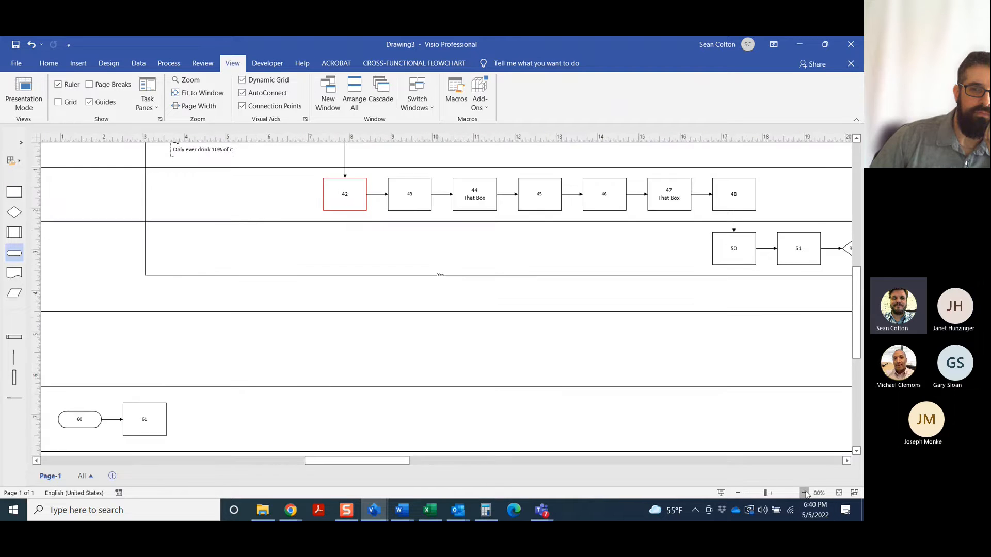
left_click(804, 493)
scroll(480, 416, "down", 1)
scroll(371, 454, "left", 5)
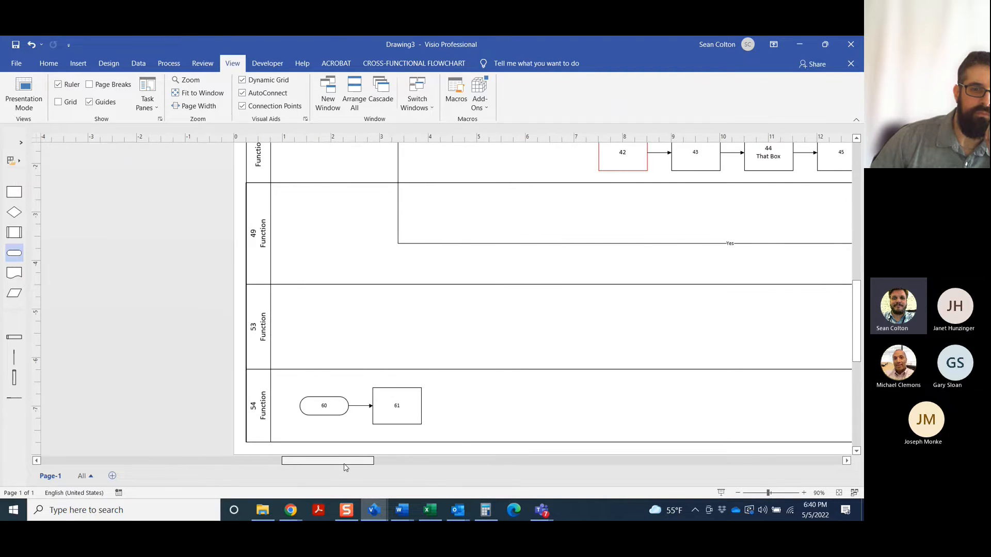
scroll(310, 361, "up", 4)
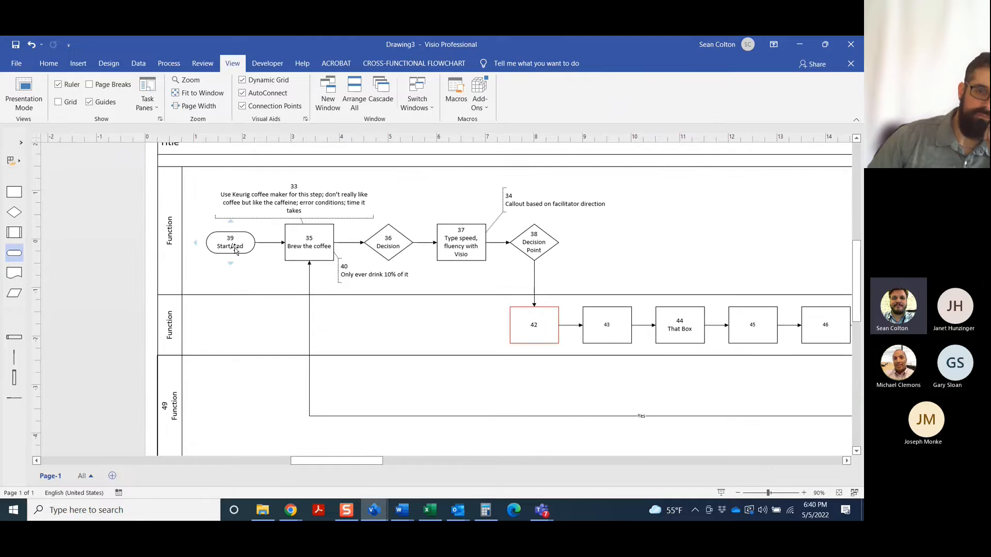
scroll(217, 227, "up", 1)
scroll(245, 276, "down", 5)
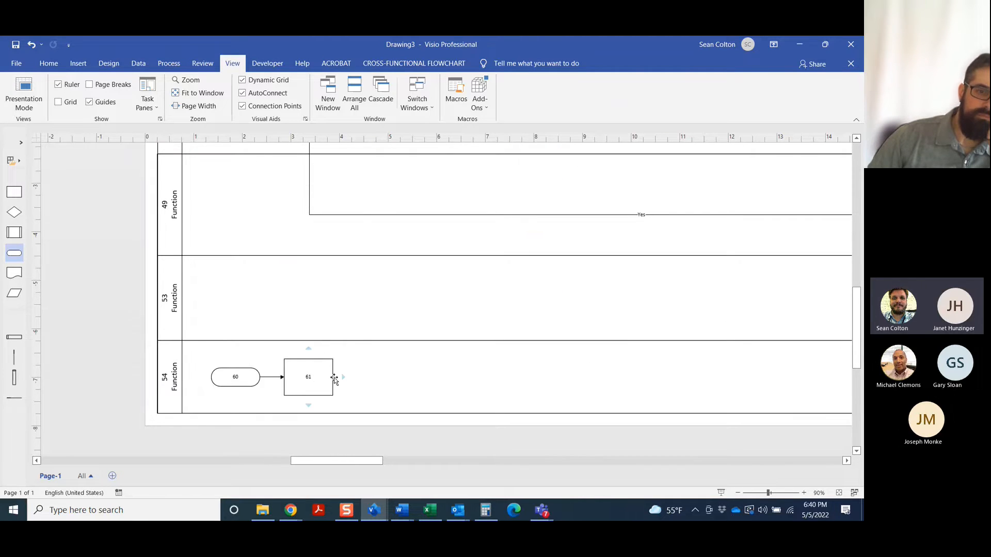
left_click(352, 366)
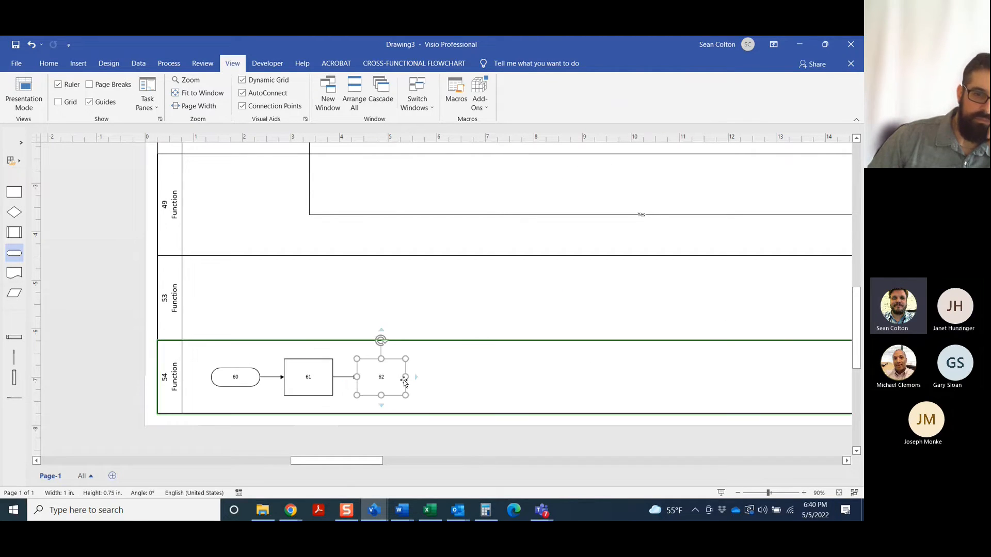
mouse_move(416, 380)
left_click(425, 361)
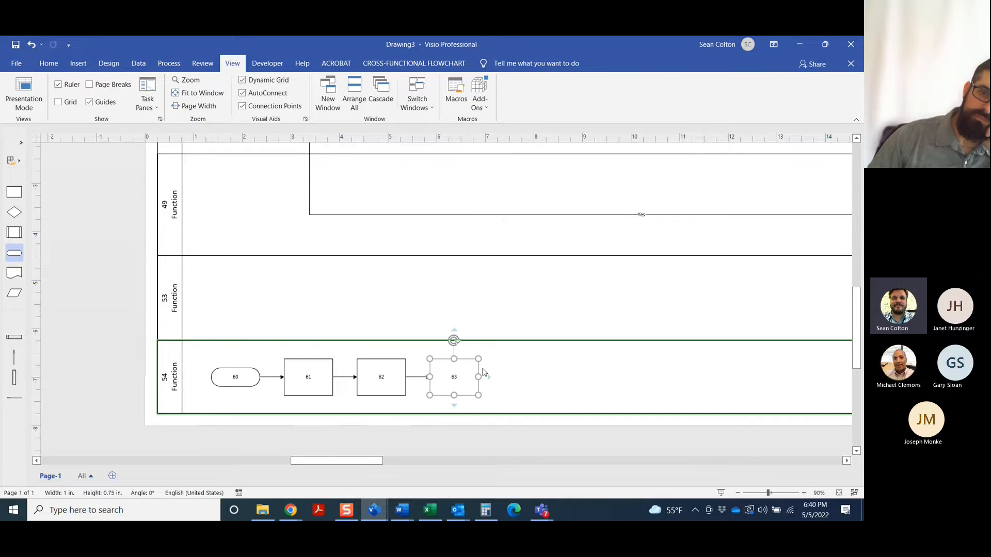
mouse_move(494, 381)
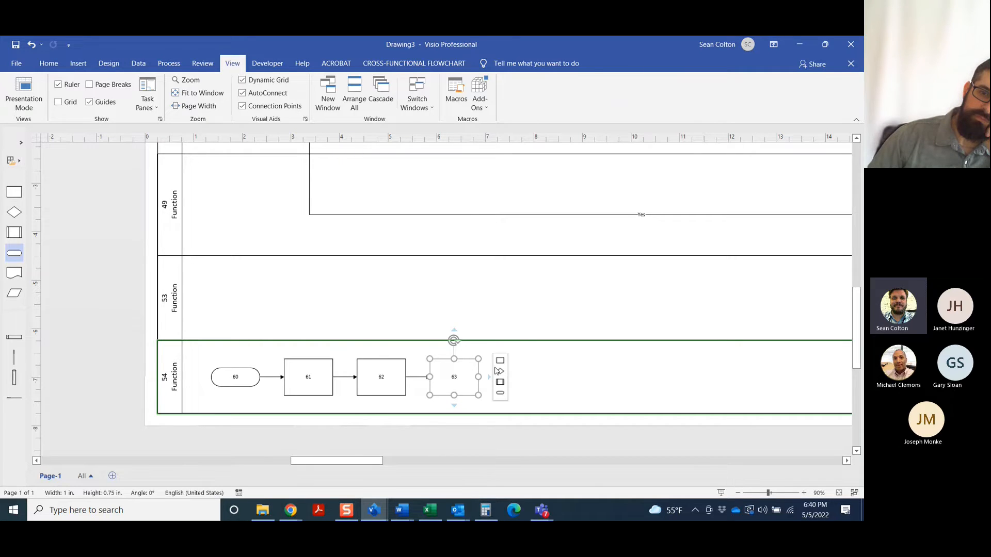
left_click(499, 361)
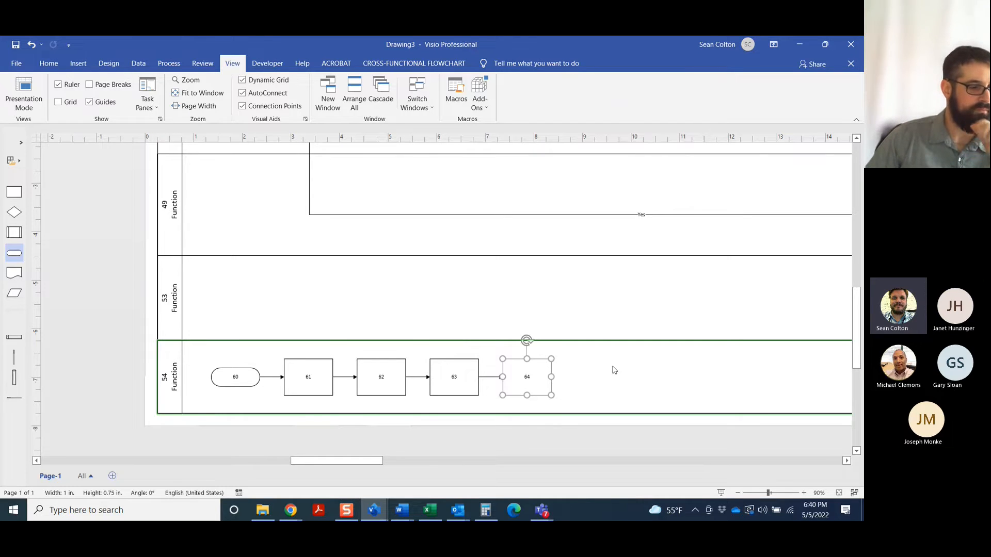
left_click(614, 370)
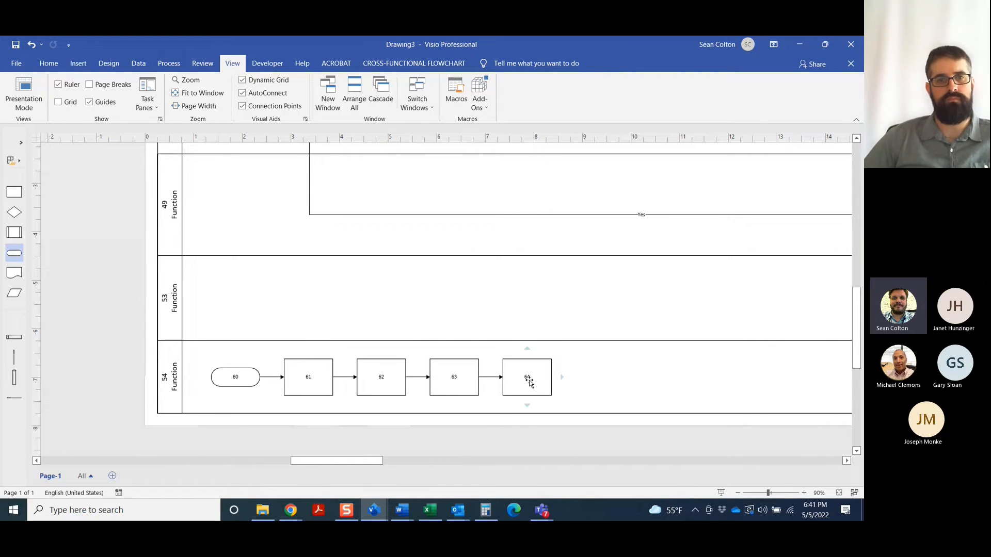
Delete the stray number 49 and its line from the third swimlane's Function heading
left_click(803, 493)
left_click(803, 493)
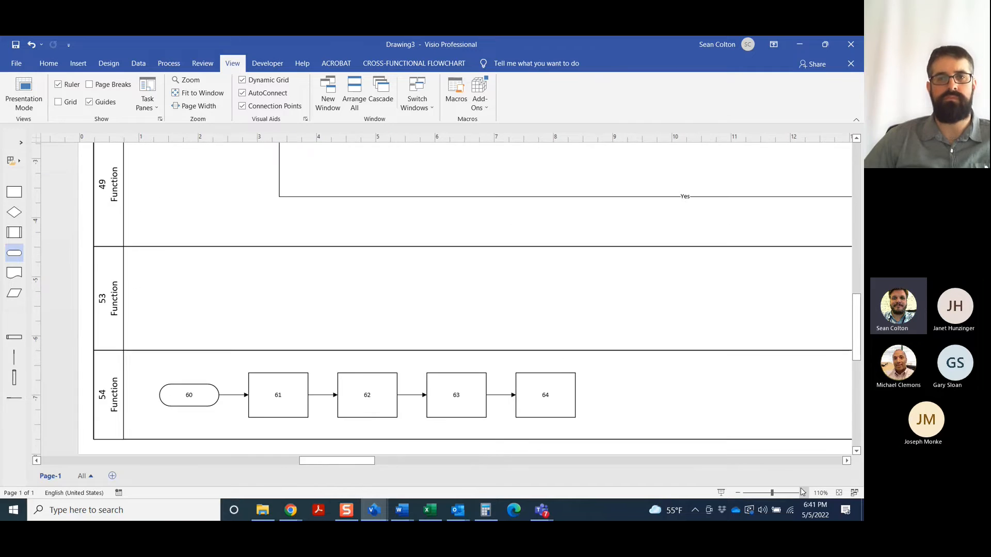
scroll(630, 376, "down", 2)
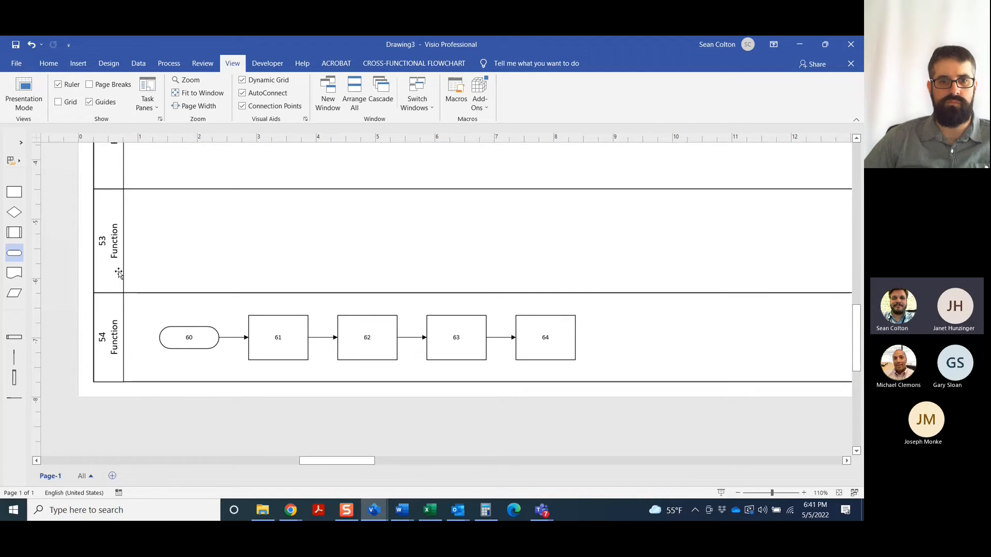
scroll(121, 271, "up", 10)
scroll(107, 298, "down", 3)
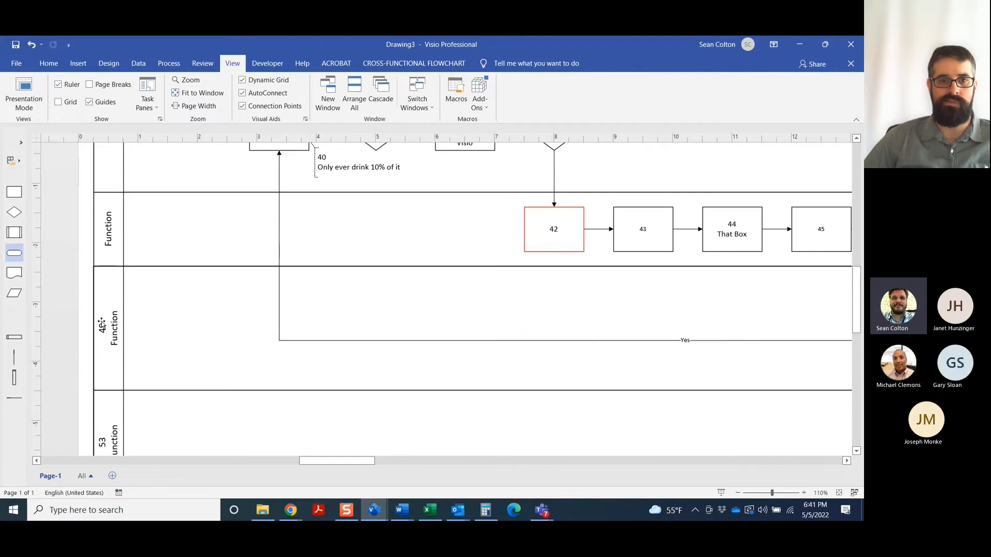
double_click(108, 298)
key("BackSpace")
key("BackSpace")
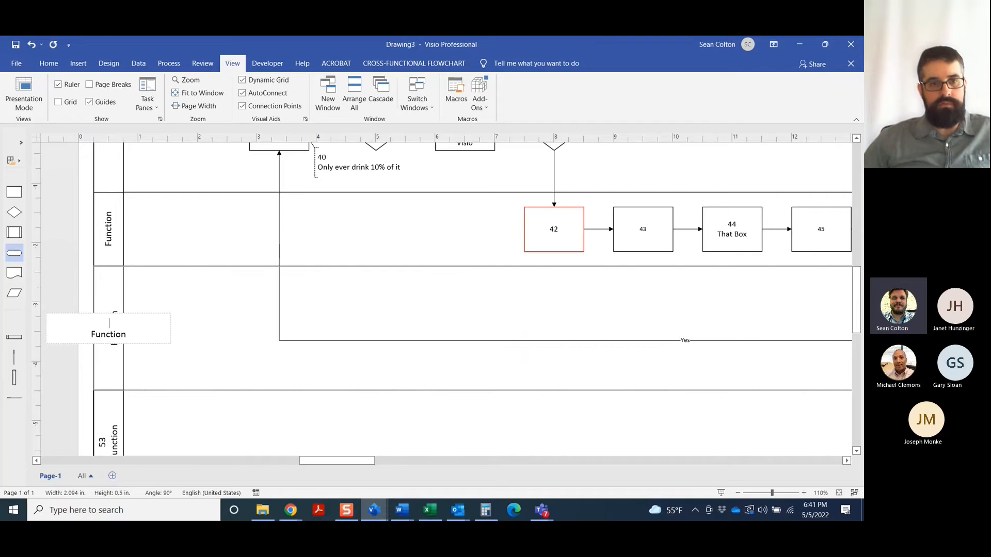
left_click(206, 328)
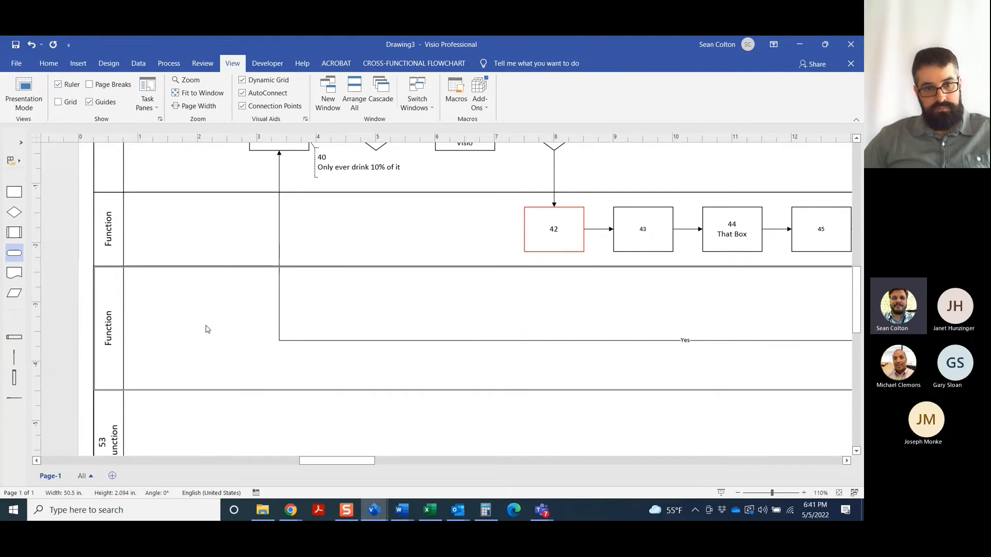
Delete the stray number 53 and its line from the fourth swimlane's Function heading
scroll(225, 300, "down", 1)
scroll(225, 299, "down", 1)
double_click(105, 351)
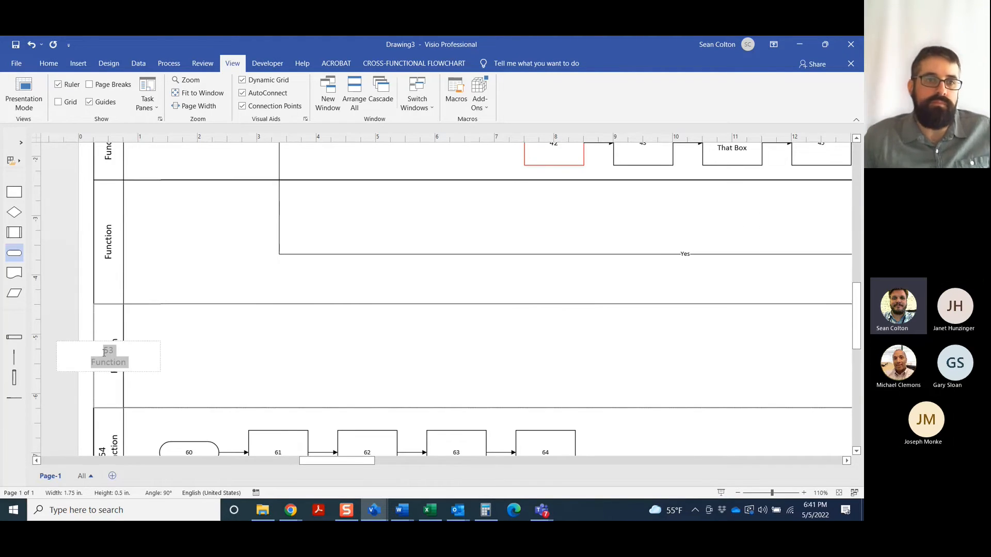
left_click(129, 350)
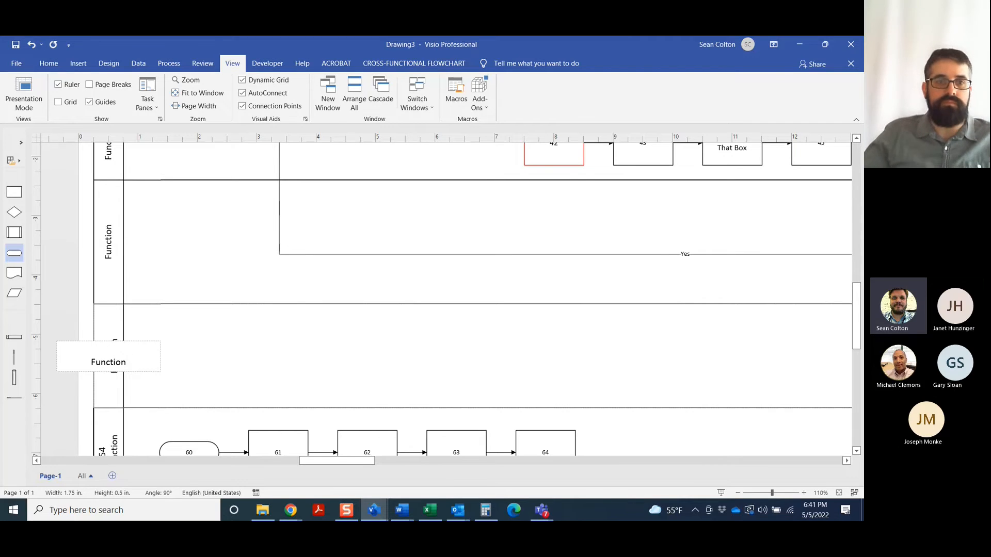
key("Delete")
left_click(187, 353)
Delete the stray number 54 and its line from the bottom swimlane's Function heading
scroll(187, 354, "down", 3)
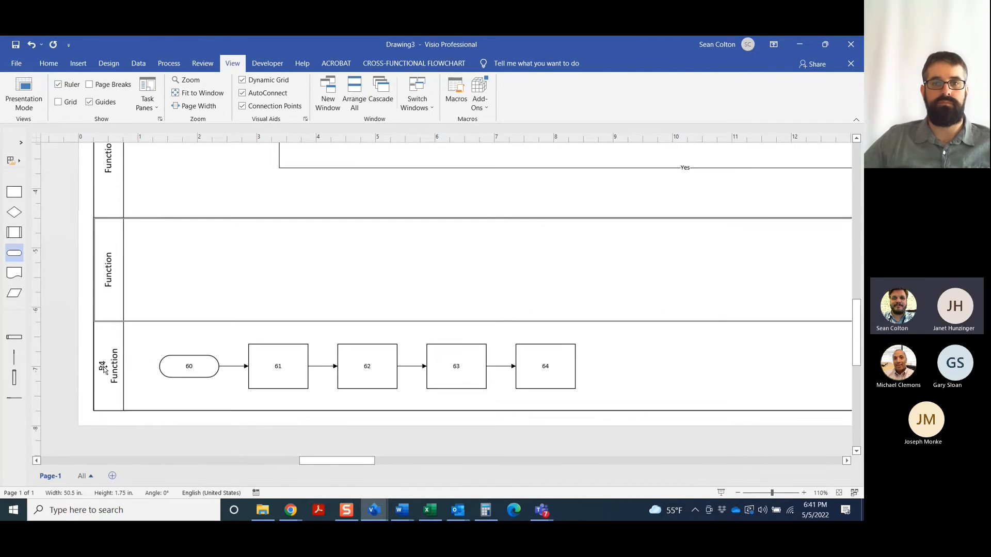
double_click(102, 363)
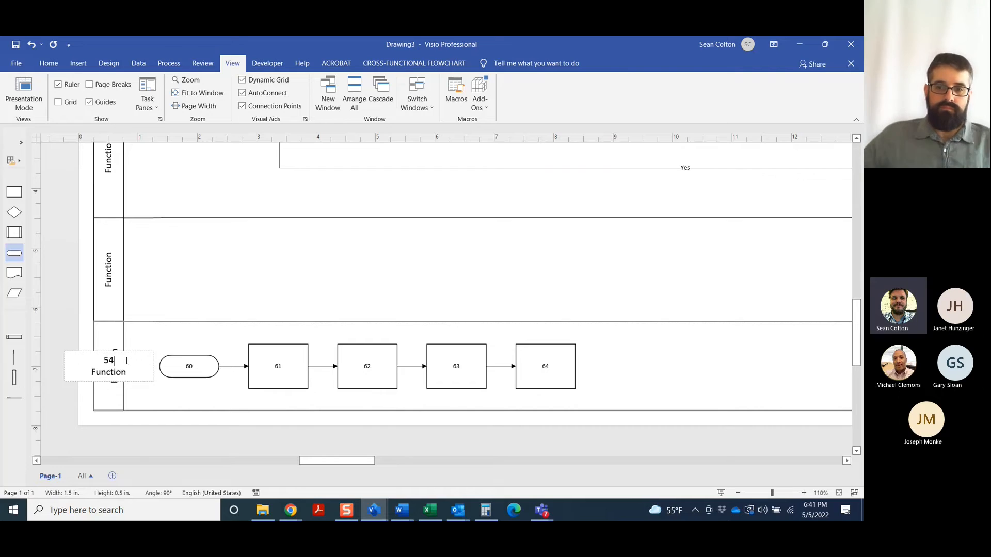
key("BackSpace")
left_click(219, 281)
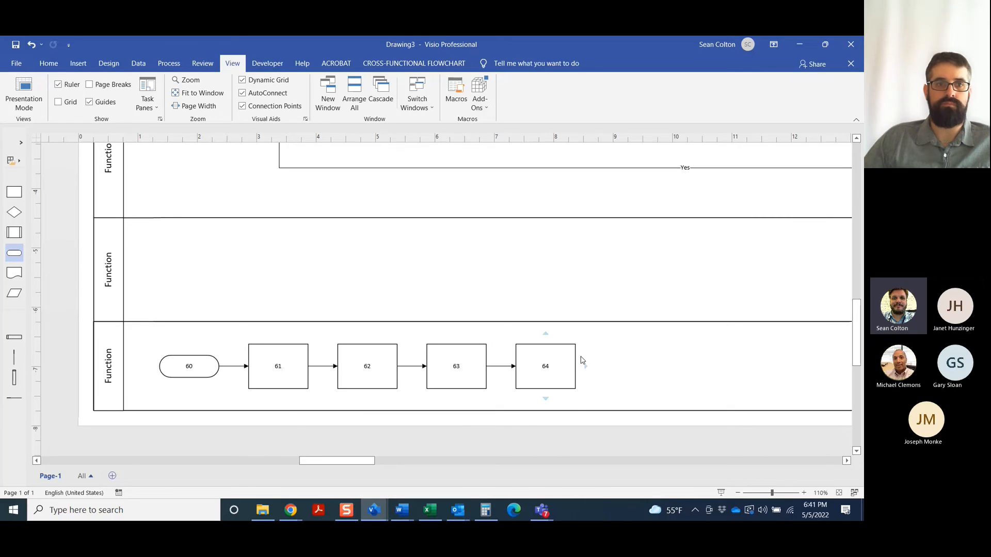
Add another connected process box after box 64 in the bottom swimlane
left_click(597, 352)
left_click_drag(336, 461, 346, 465)
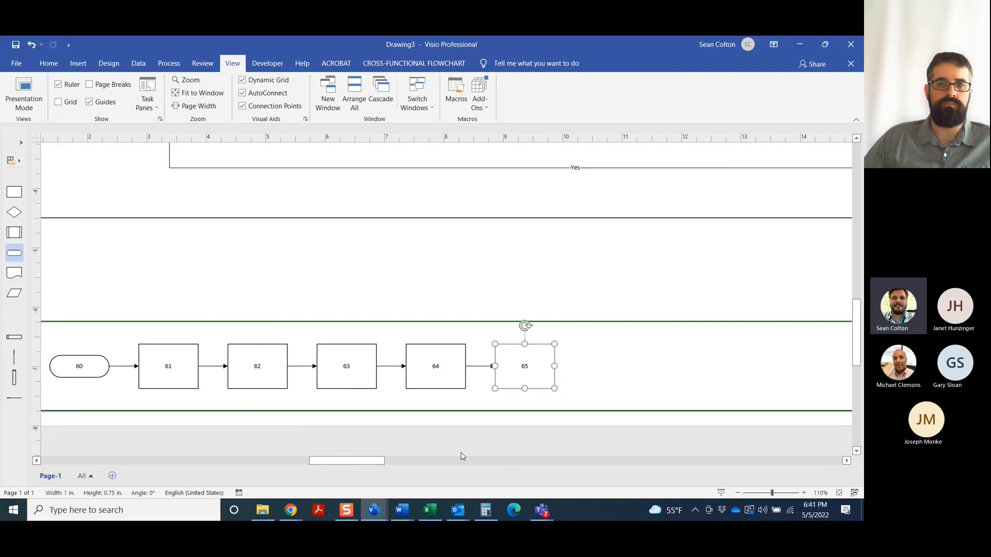
scroll(590, 373, "up", 5)
scroll(584, 369, "up", 2)
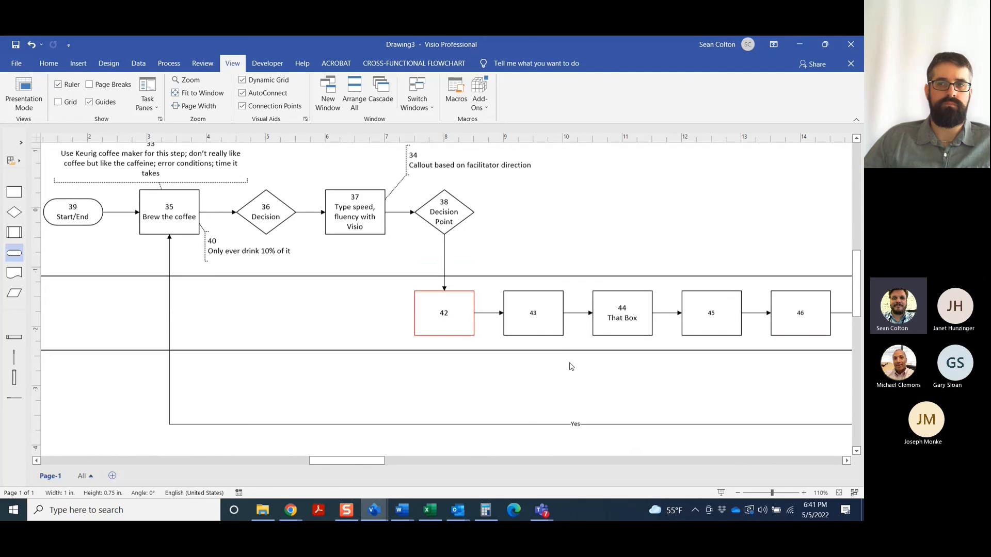